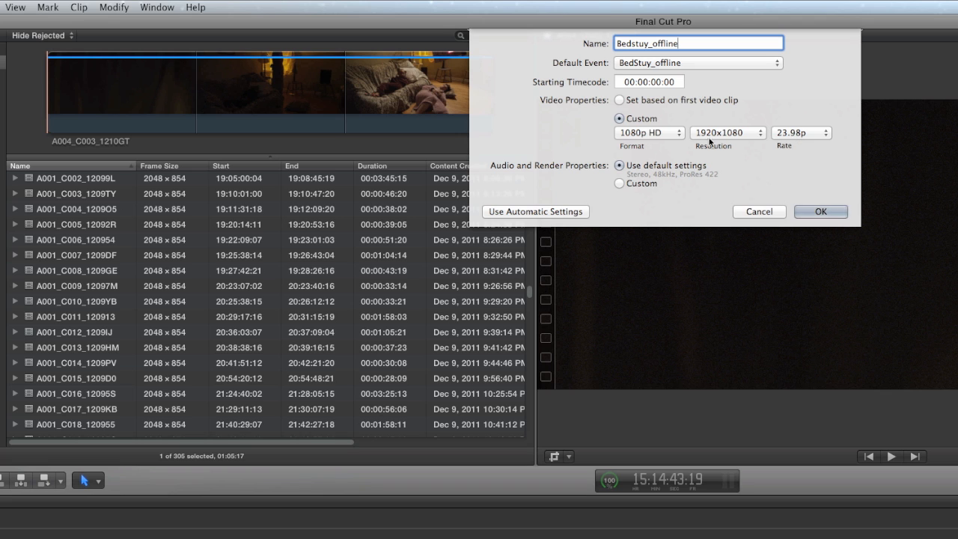
- Create the project Bedstuy_offline in the BedStuy_offline event with custom 1080p HD, 1920x1080, 23.98p video properties
click(819, 213)
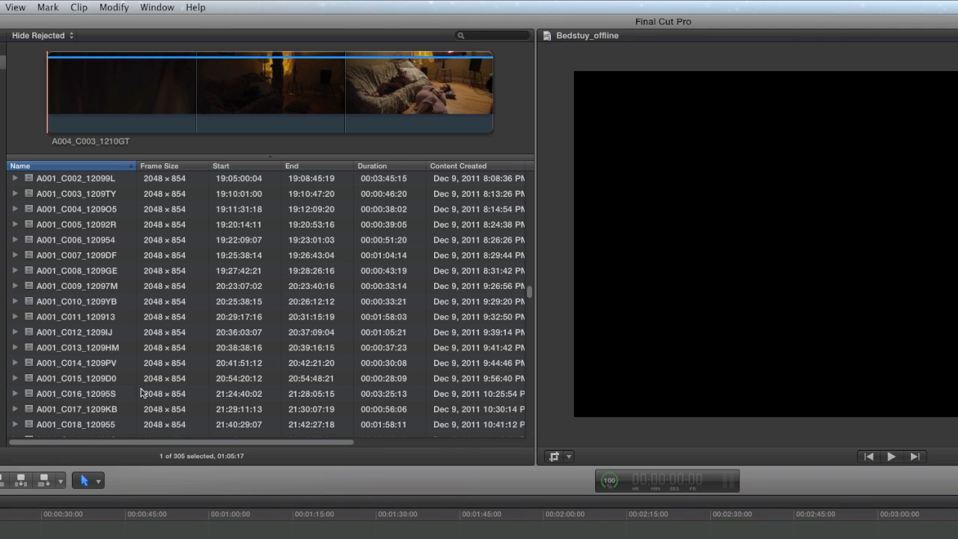
- Select the 2048 × 854 clips from A001_C001_1209M5 through A001_C023_1209IL and append them to the timeline
scroll(73, 349, up, 2)
scroll(72, 350, up, 5)
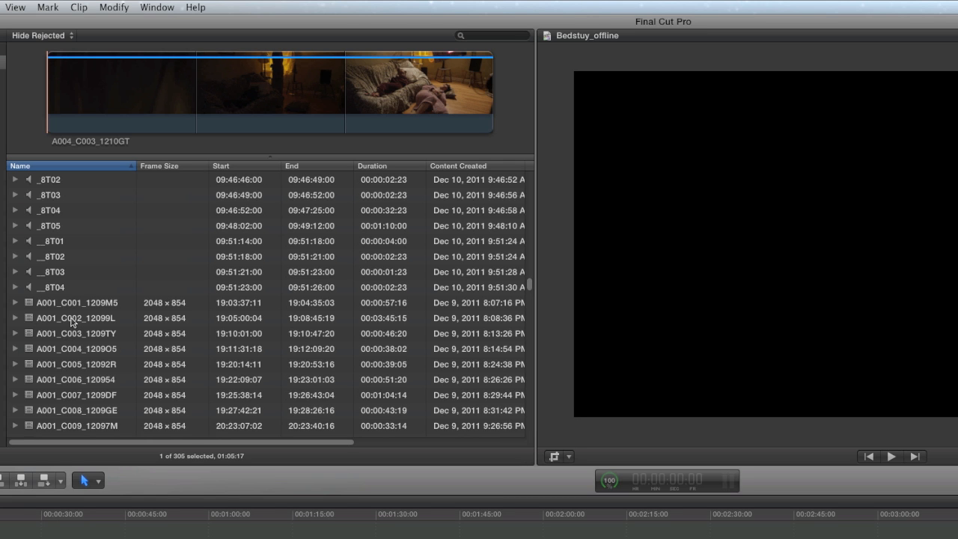
scroll(37, 316, down, 10)
scroll(47, 320, down, 5)
scroll(47, 321, up, 7)
scroll(47, 321, up, 8)
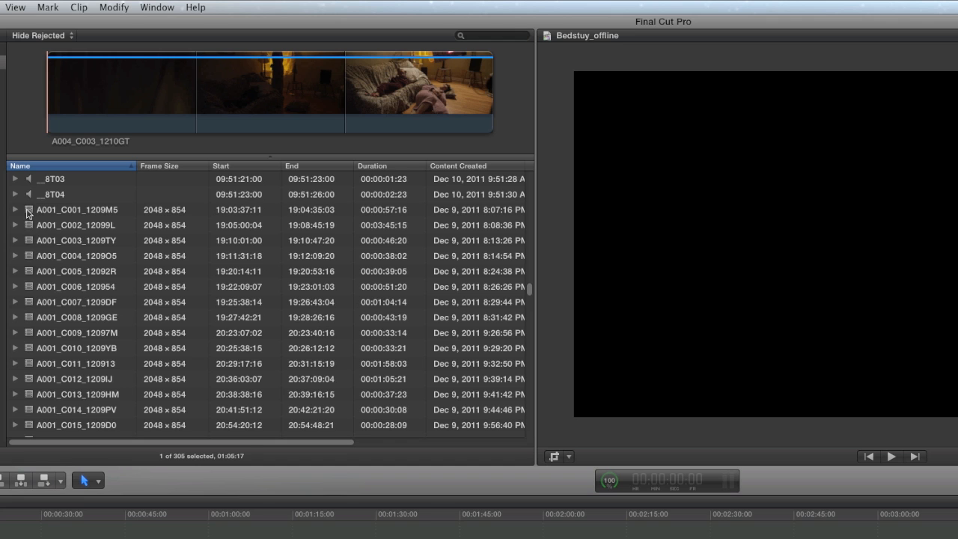
click(28, 211)
scroll(45, 311, down, 3)
scroll(46, 313, down, 3)
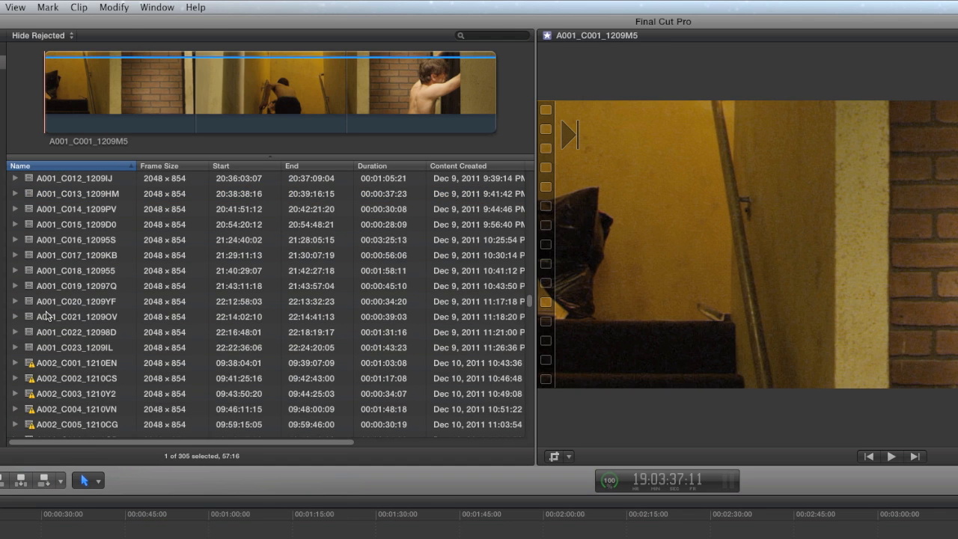
shift+click(33, 349)
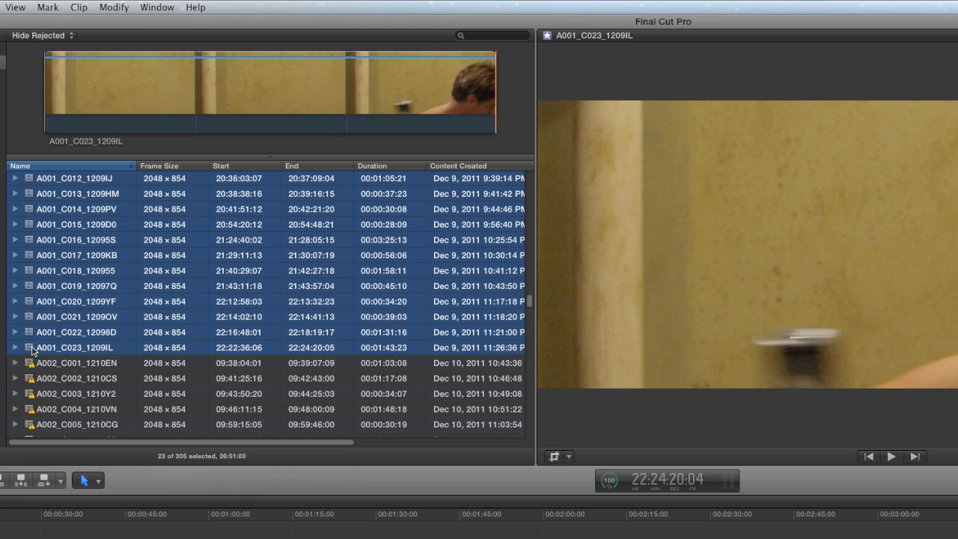
- Add the 5120 × 2160 clips A003_C004_12101Q, A003_C005_121051 and A003_C007_1210UL to the clip selection
scroll(36, 350, down, 5)
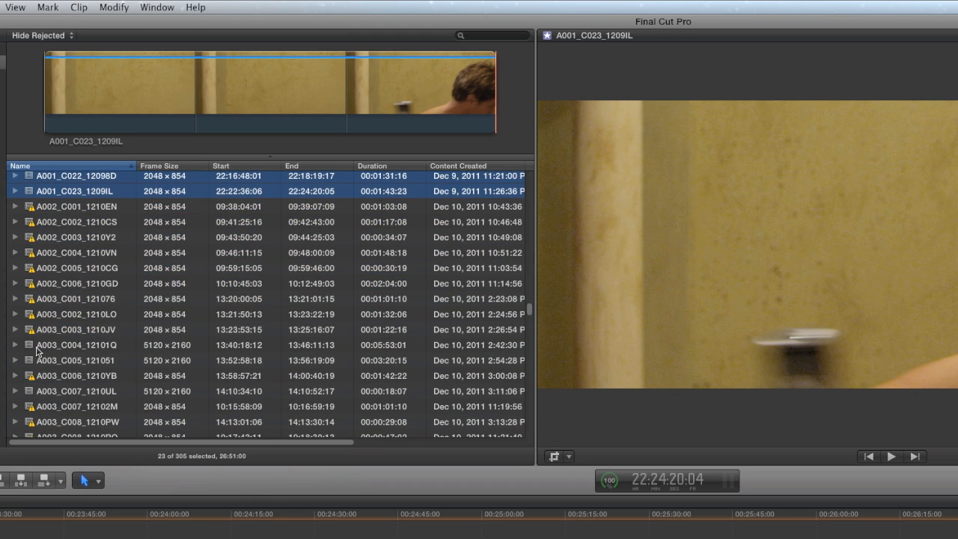
super+click(36, 345)
super+click(36, 360)
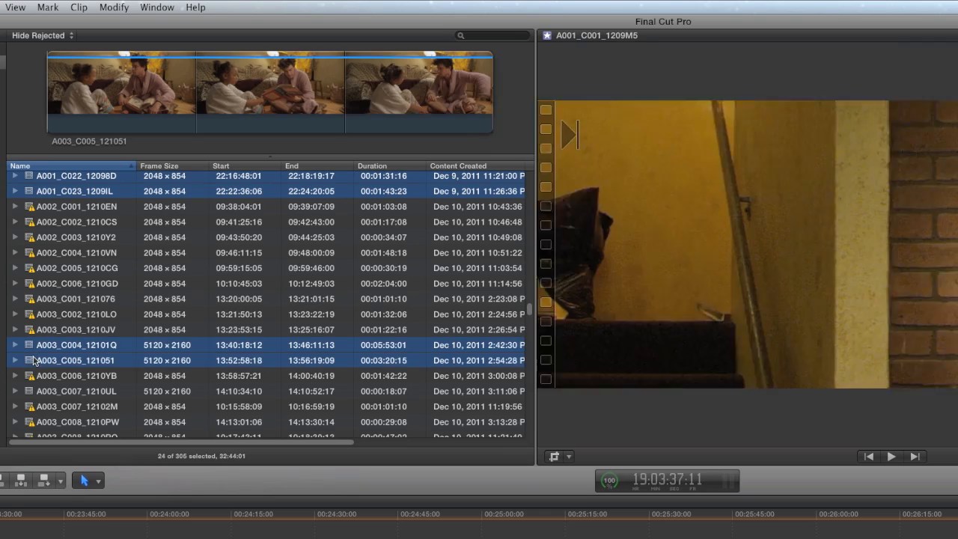
scroll(40, 363, down, 3)
super+click(41, 324)
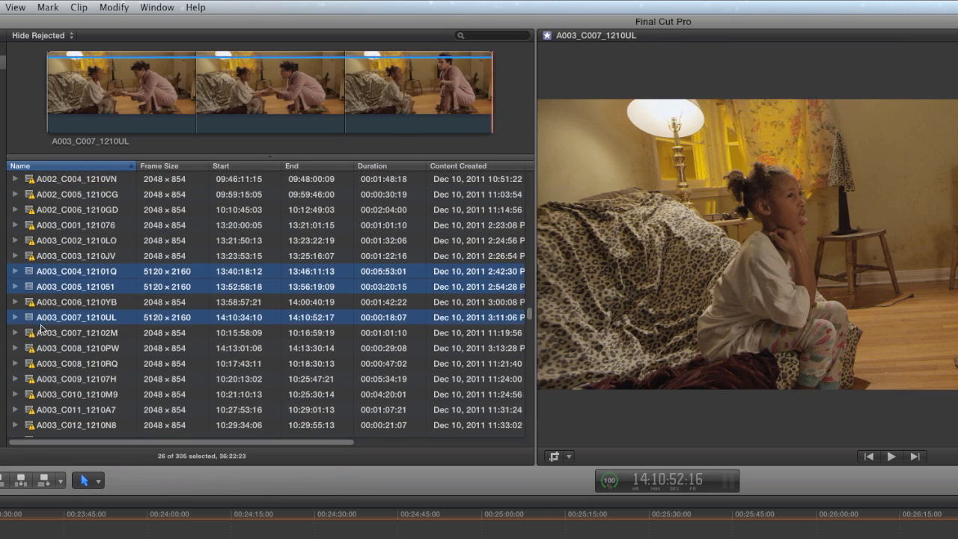
- Extend the clip selection with A003_C022_1210SP, A003_C023_121021 and A004_C001_1210FZ
scroll(43, 332, down, 5)
scroll(43, 332, down, 5)
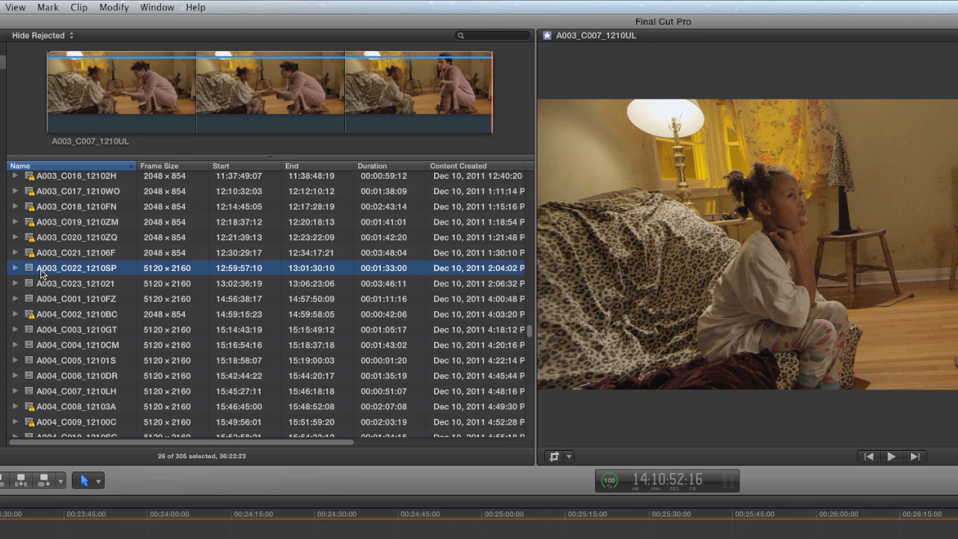
super+click(41, 271)
super+click(41, 285)
super+click(41, 300)
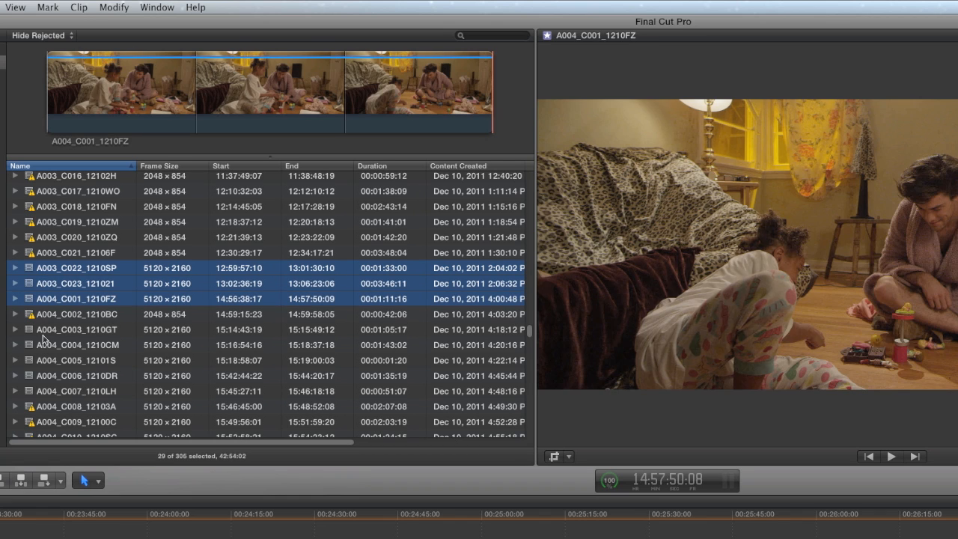
- Add the clips A004_C003_1210GT through A004_C007_1210LH to the selection and append all selected clips to the timeline
super+click(43, 333)
super+click(41, 344)
super+click(41, 360)
super+click(41, 375)
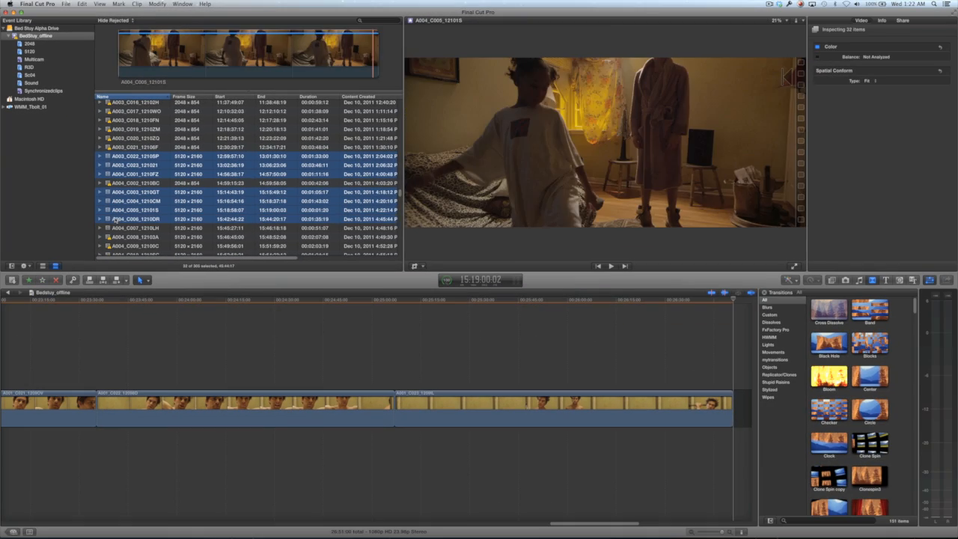
super+click(116, 227)
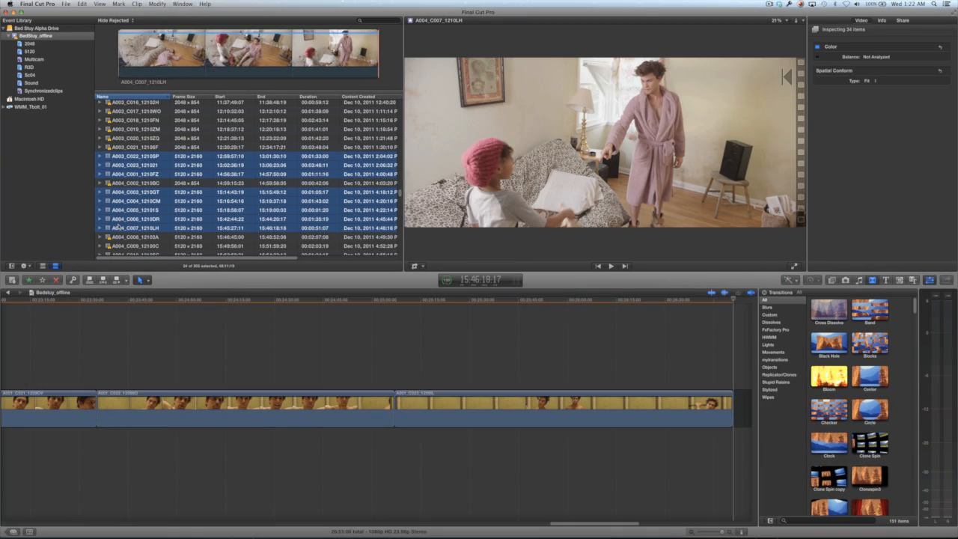
key(e)
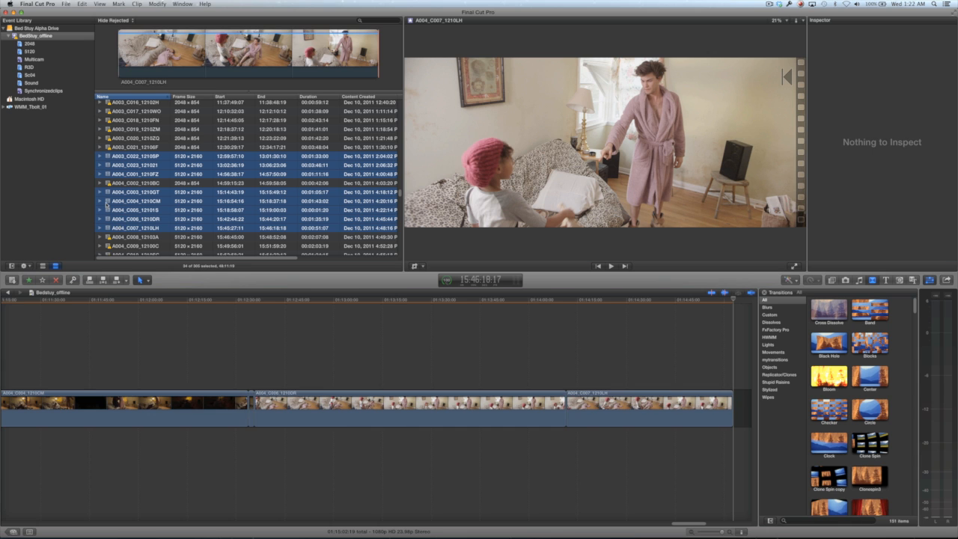
- Select all the A001 clips in the timeline and set their spatial conform type to Fill
click(156, 341)
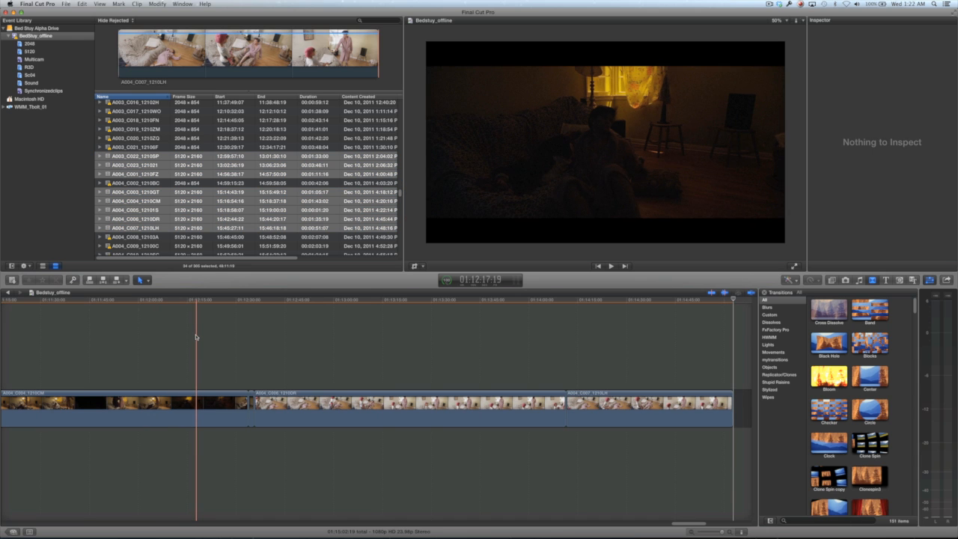
key(shift+z)
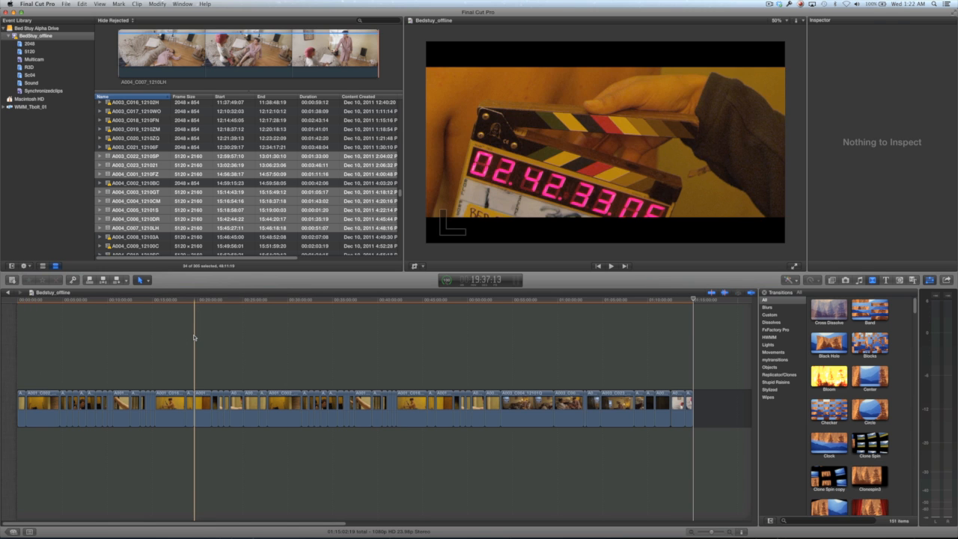
click(193, 337)
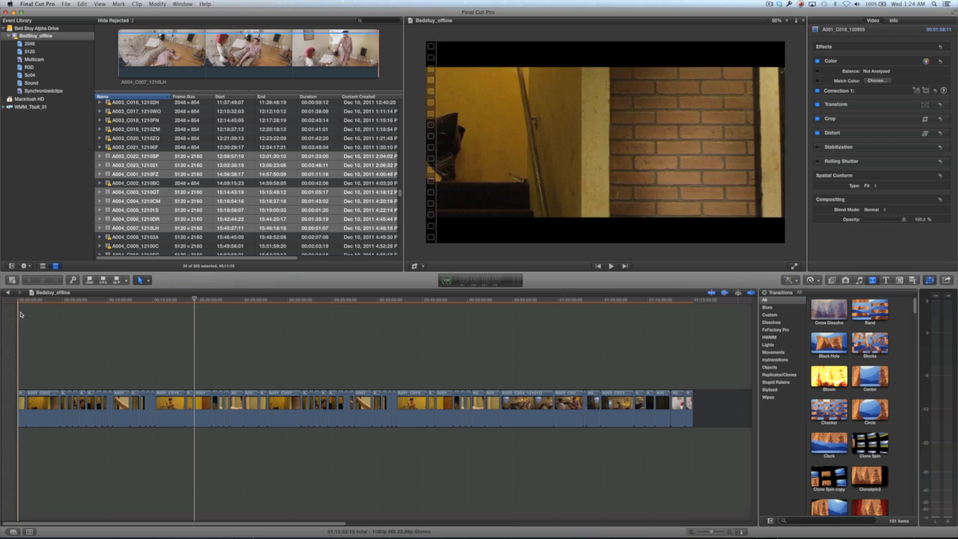
drag(19, 369, 496, 430)
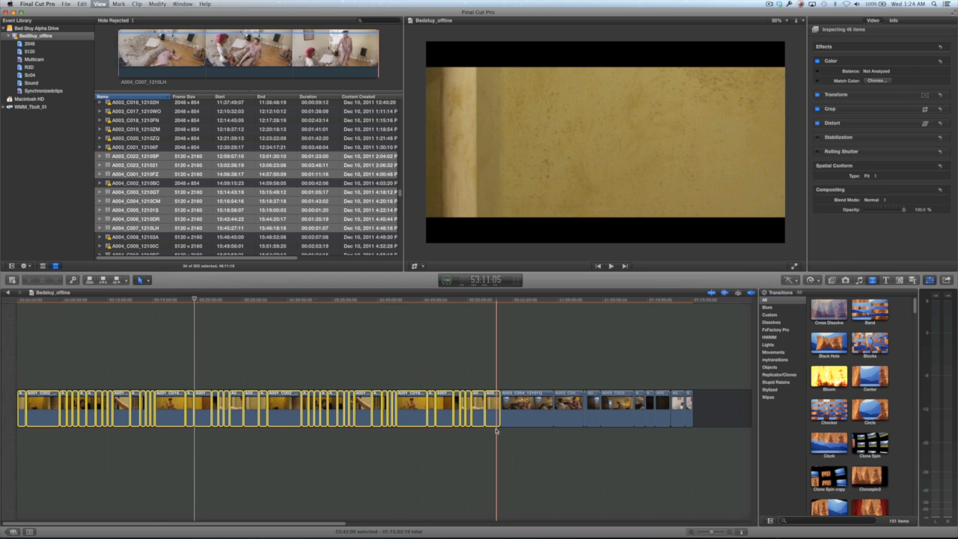
key(super+equal)
key(super+equal)
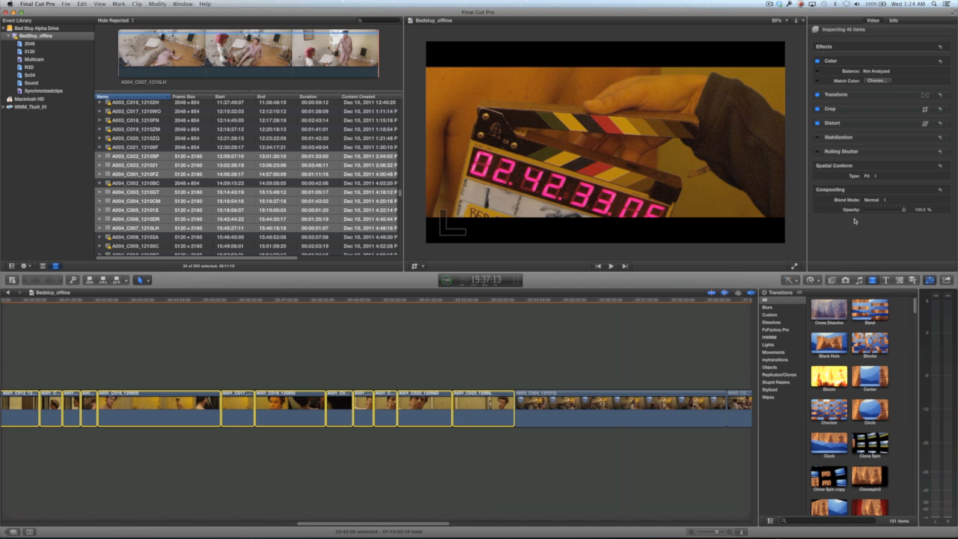
click(477, 299)
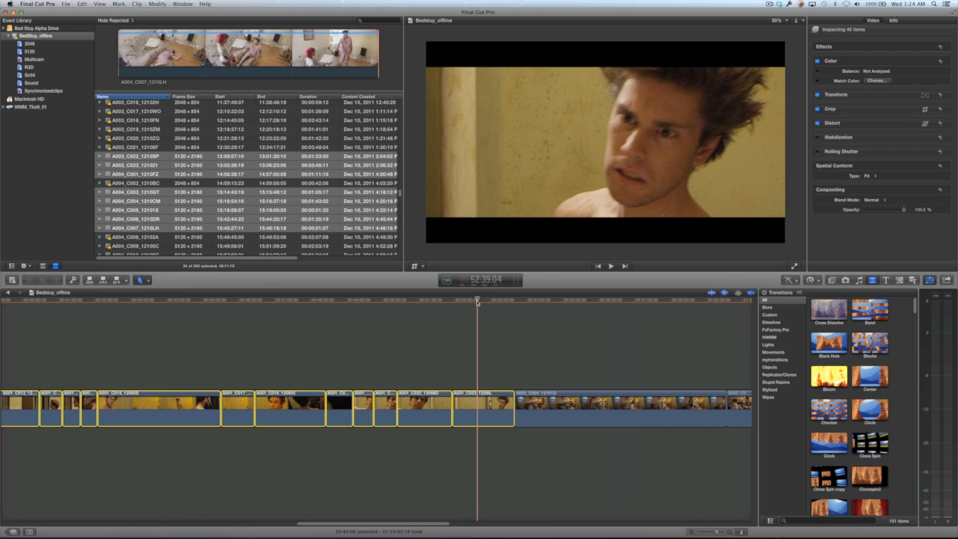
click(869, 178)
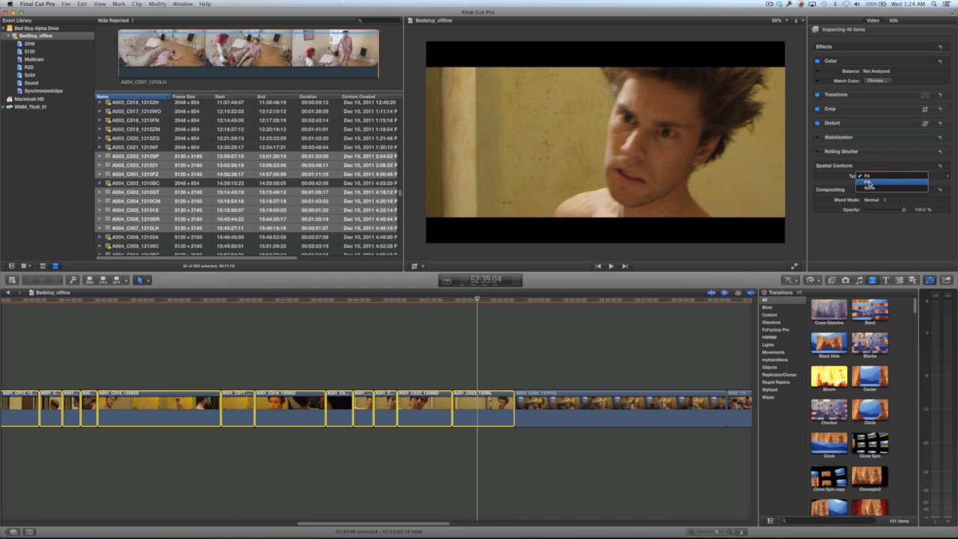
click(868, 183)
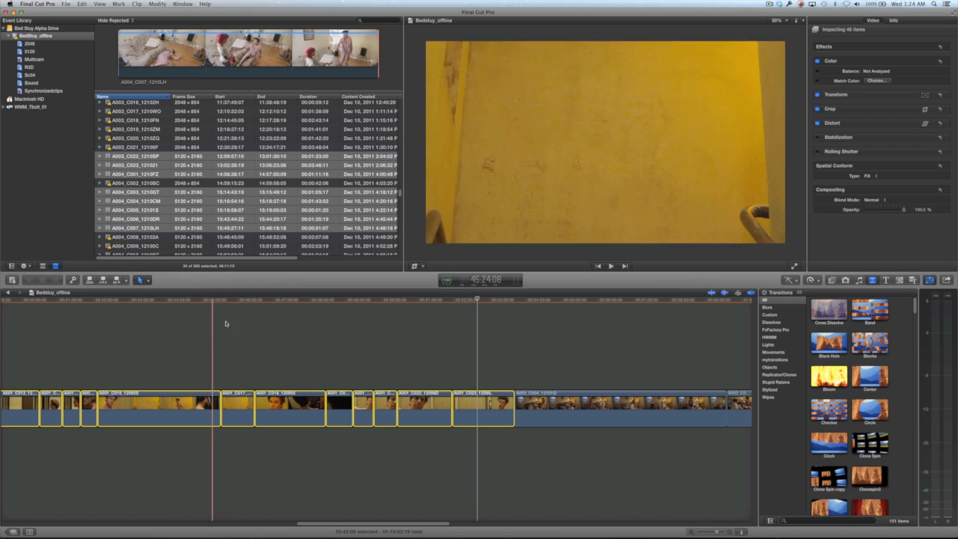
- Select the 5120 × 2160 A003 and A004 clips at the end of the timeline and choose Fit as their spatial conform type
click(472, 342)
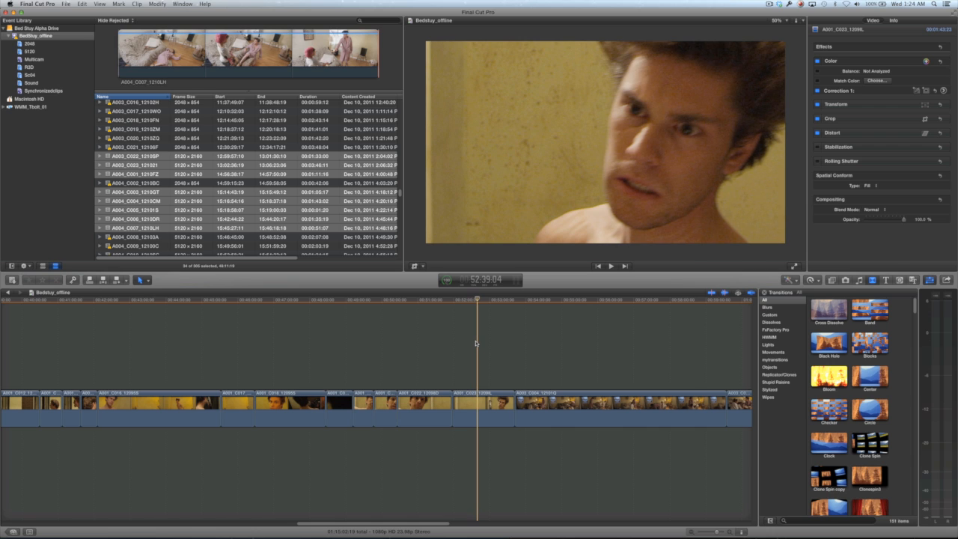
key(shift+z)
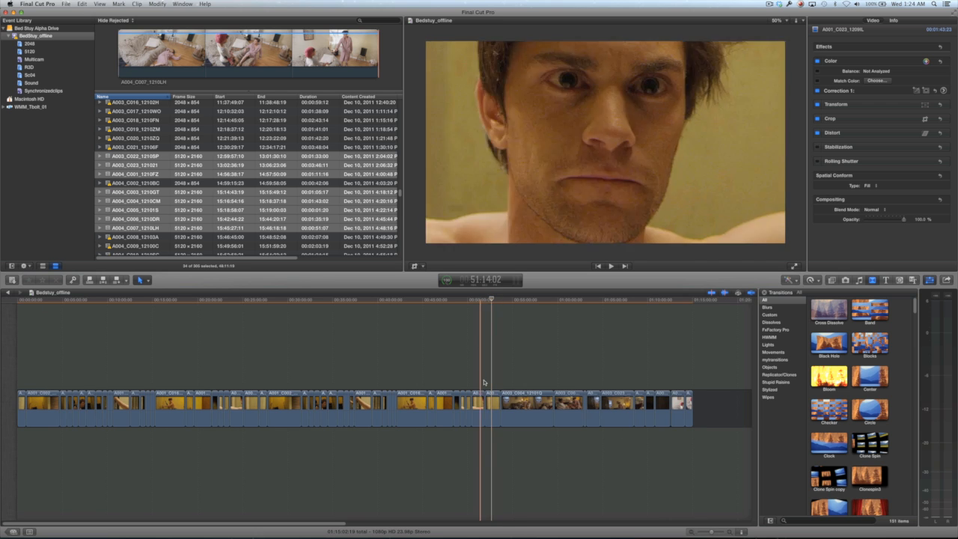
click(529, 353)
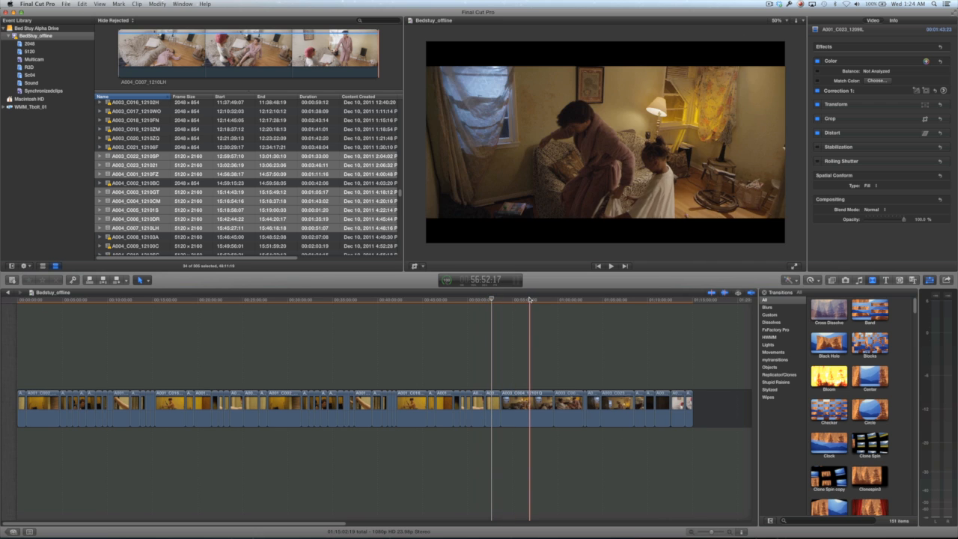
drag(521, 362, 687, 430)
drag(687, 397, 685, 396)
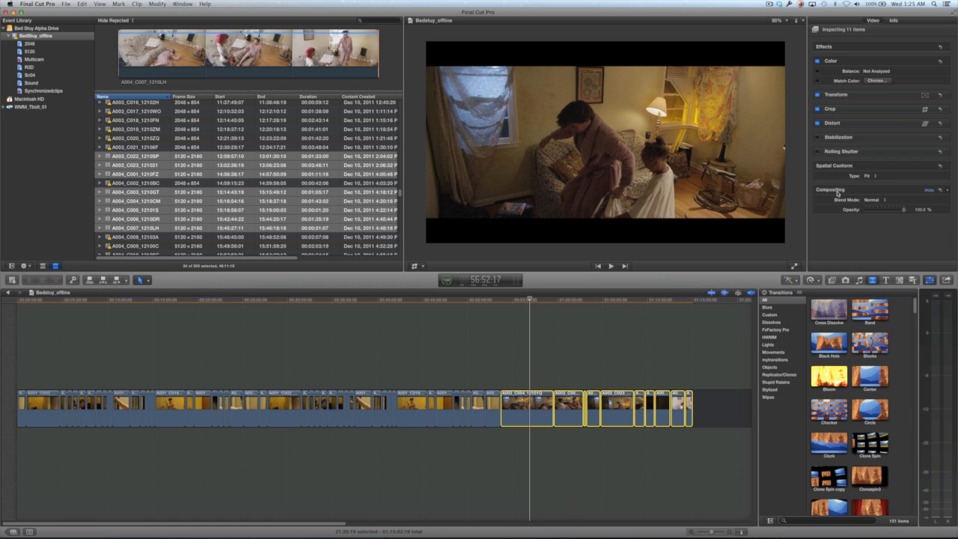
click(866, 176)
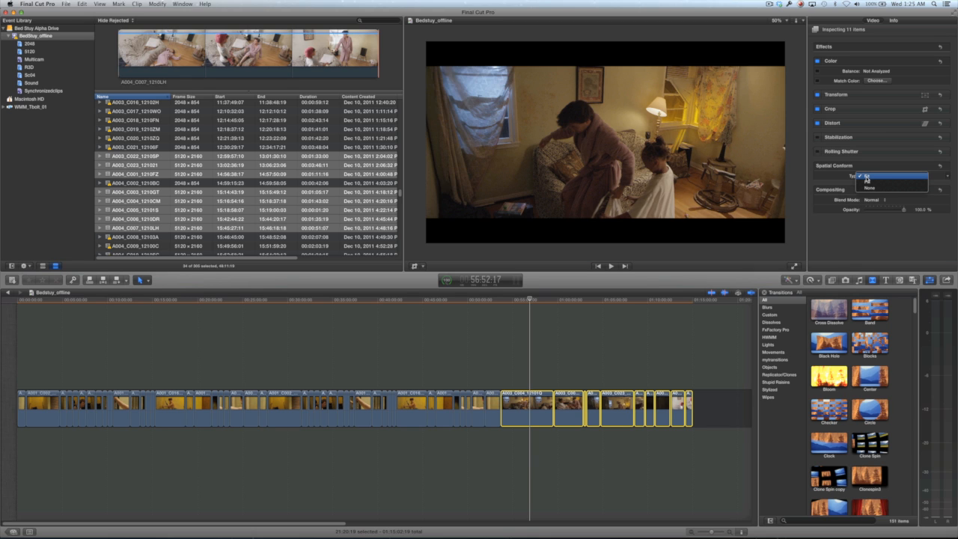
click(866, 177)
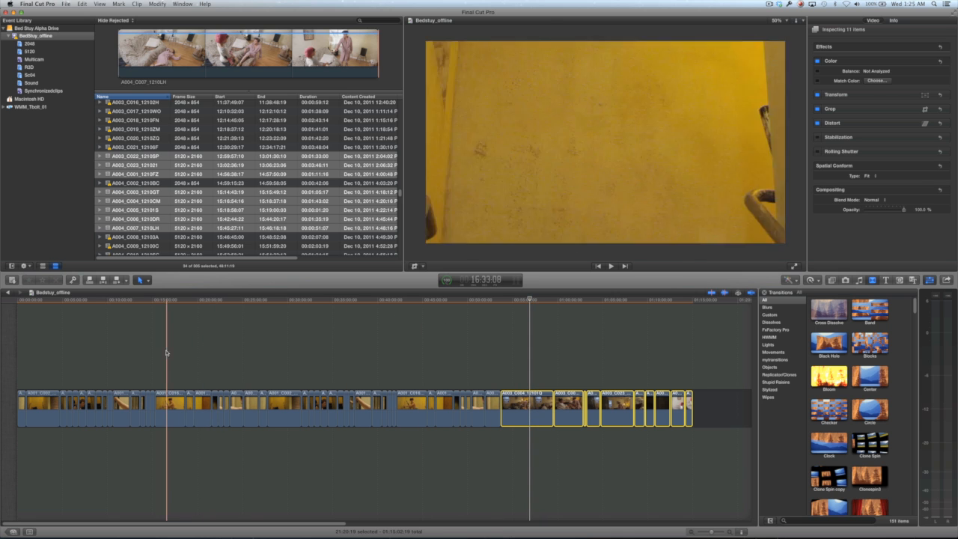
- Reveal the timeline clip A001_C016_12095S in the event browser and show its file info and available media representations
click(172, 301)
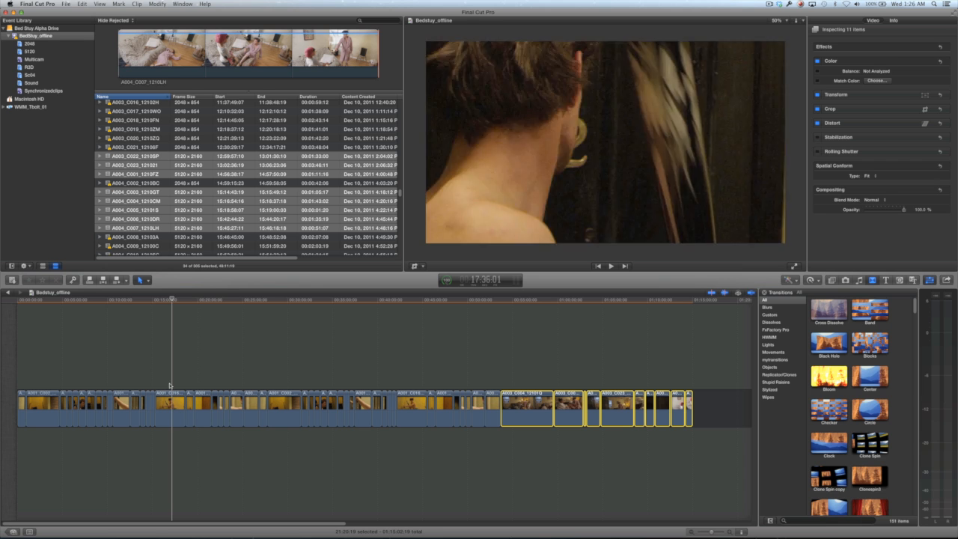
click(178, 404)
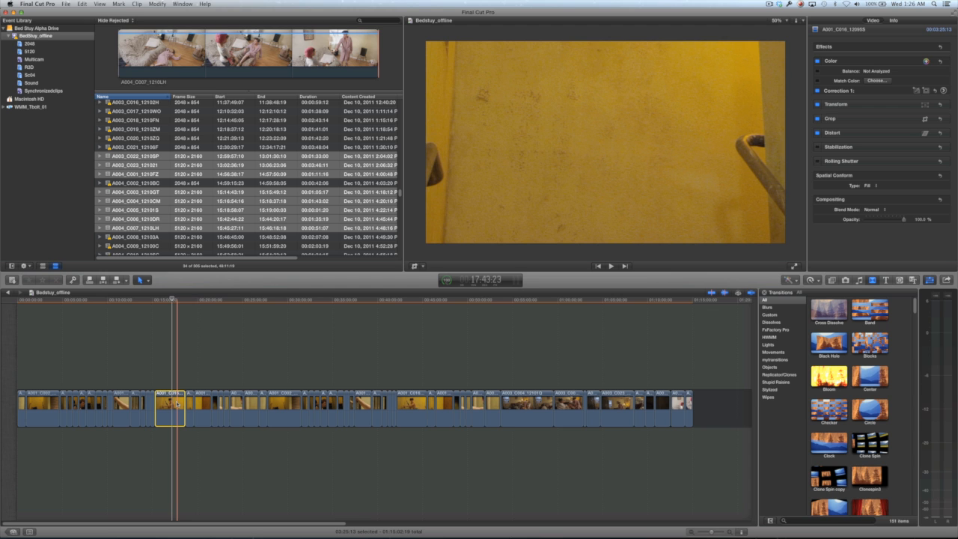
key(shift+f)
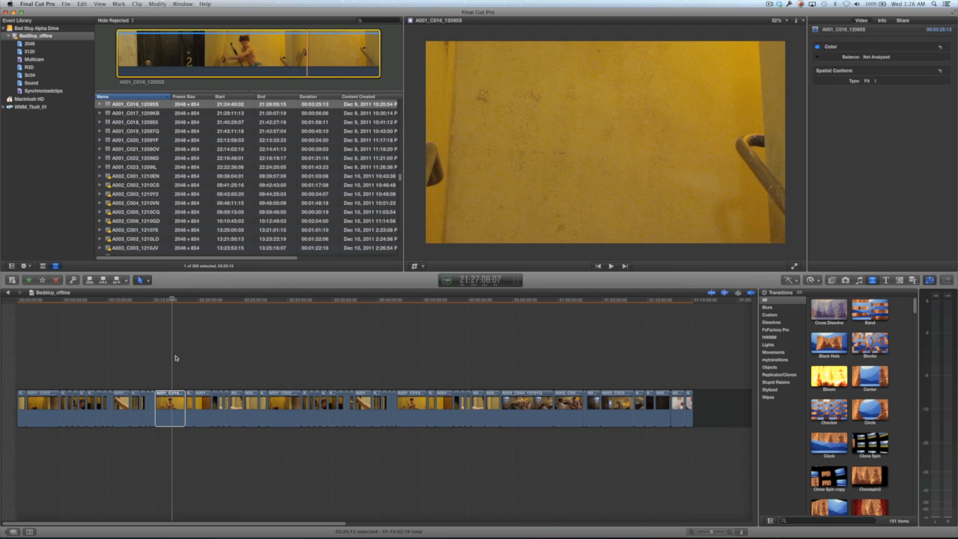
click(139, 106)
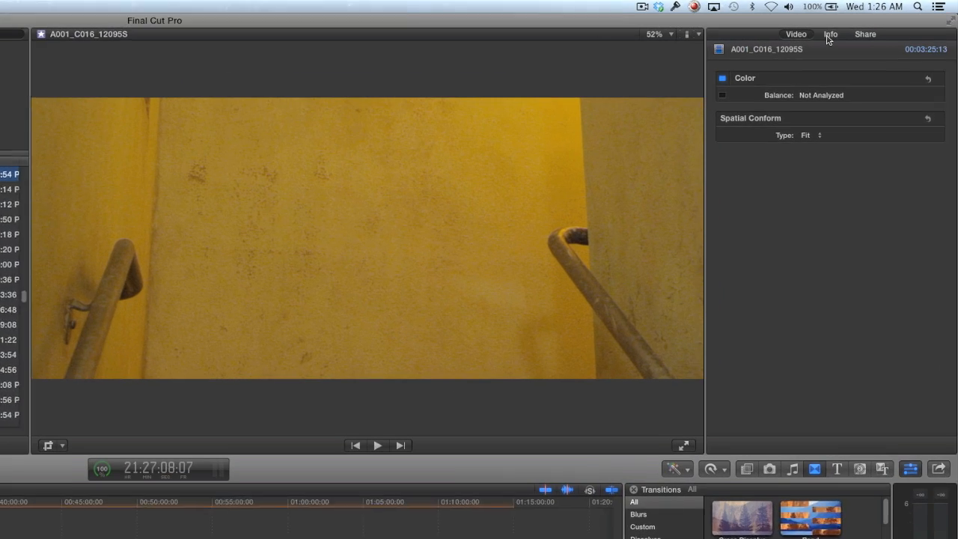
click(881, 20)
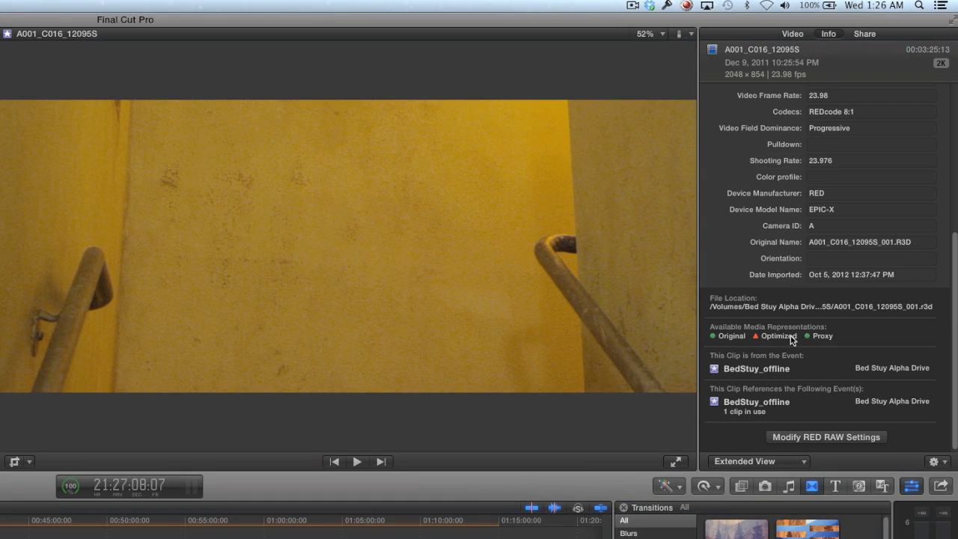
- Open the RED RAW settings for A001_C016_12095S, agreeing to delete its transcoded media, and check the clip in the timeline
click(806, 440)
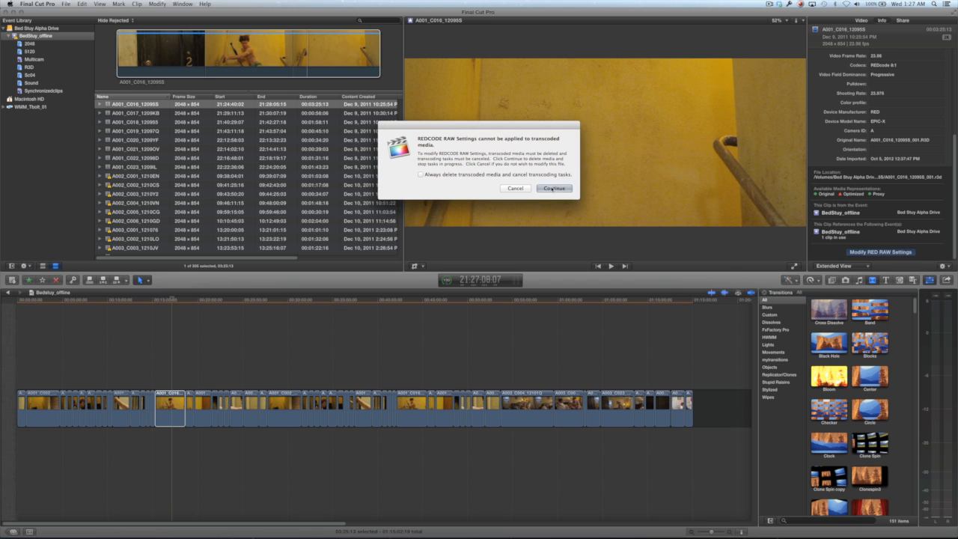
click(626, 196)
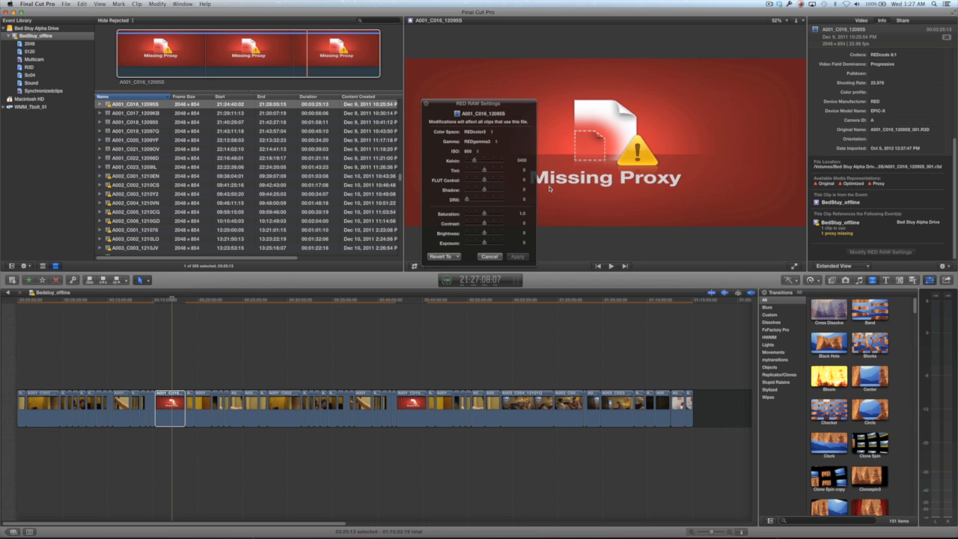
click(170, 405)
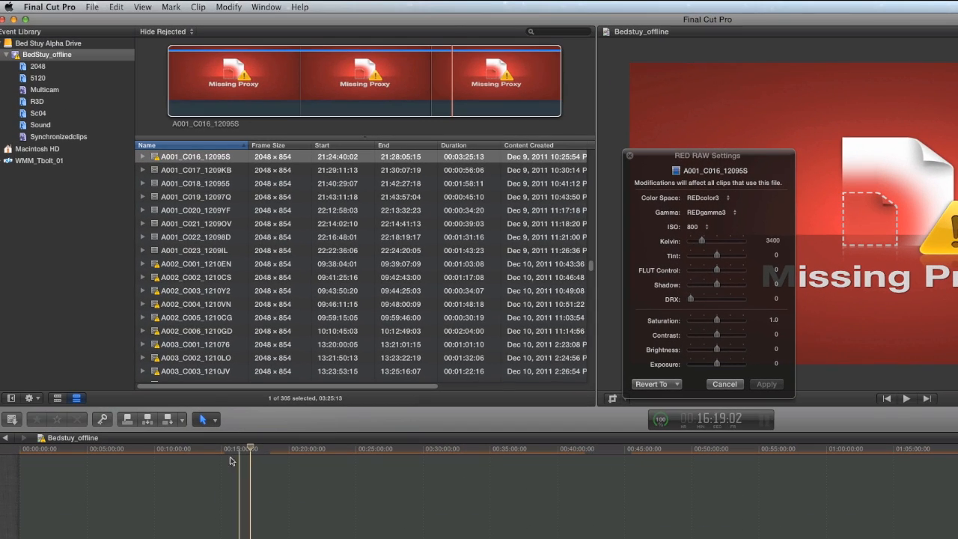
- Change the playback preference to use original or optimized media and close the preferences
click(63, 7)
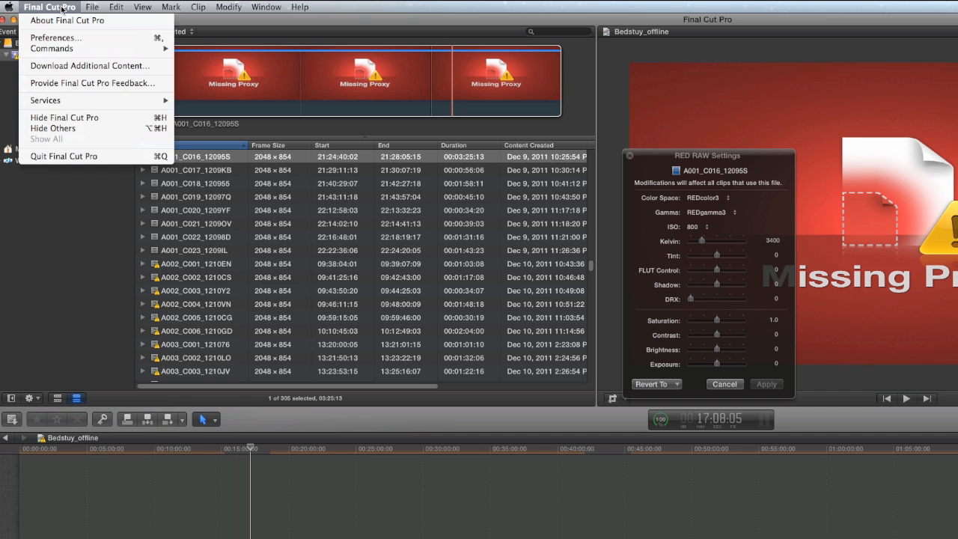
click(58, 37)
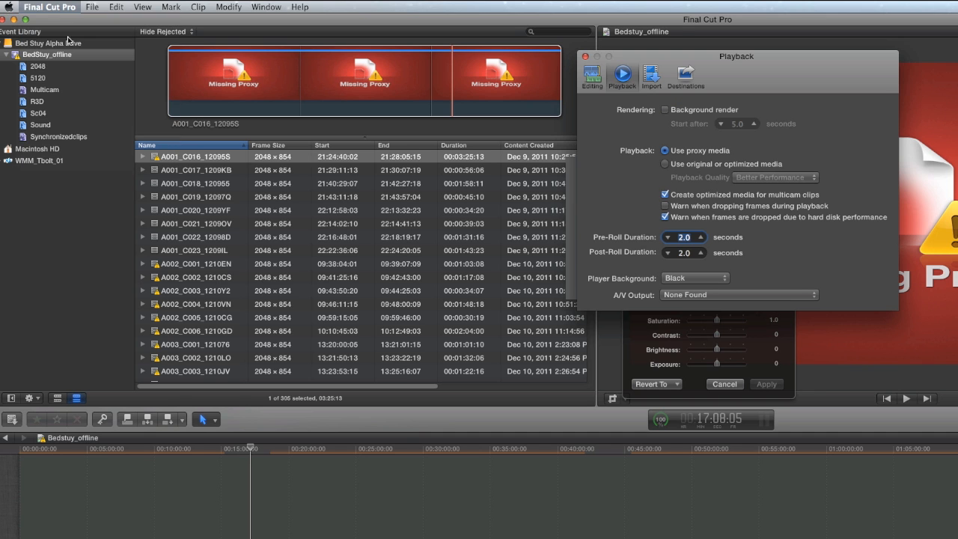
click(440, 99)
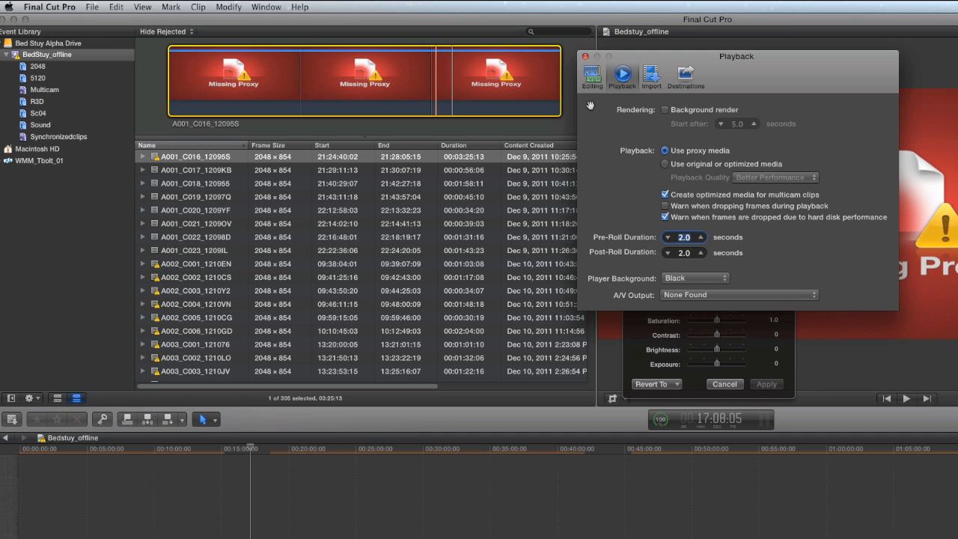
click(665, 164)
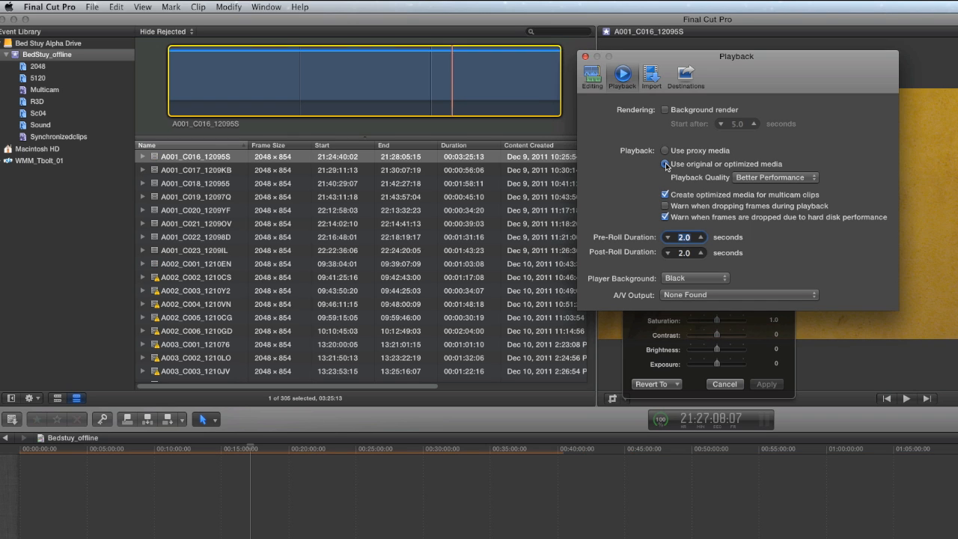
click(585, 57)
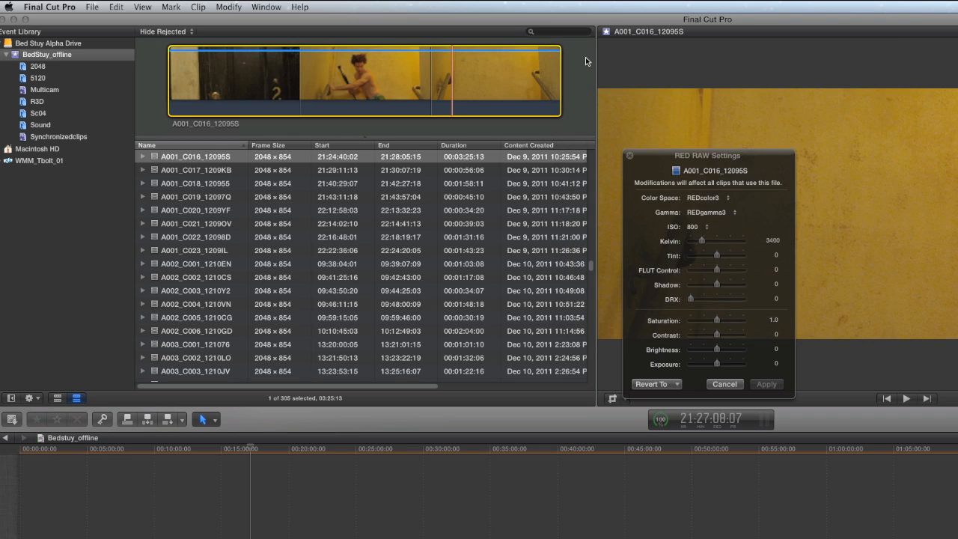
- Set the RED RAW tint of A001_C016_12095S to about -71.7, FLUT Control to -4.3 and Shadow to 0.4, and apply the changes
click(208, 158)
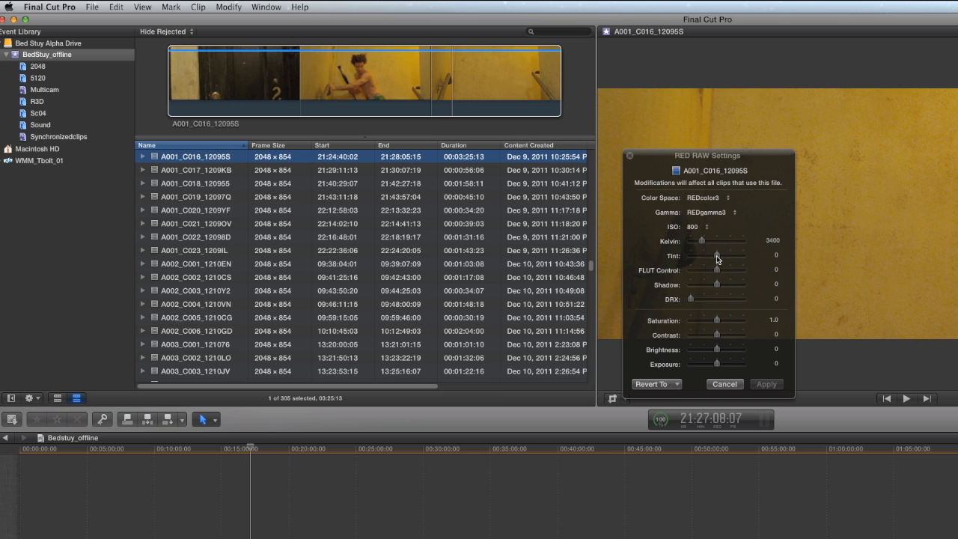
drag(716, 255, 703, 253)
drag(703, 255, 723, 289)
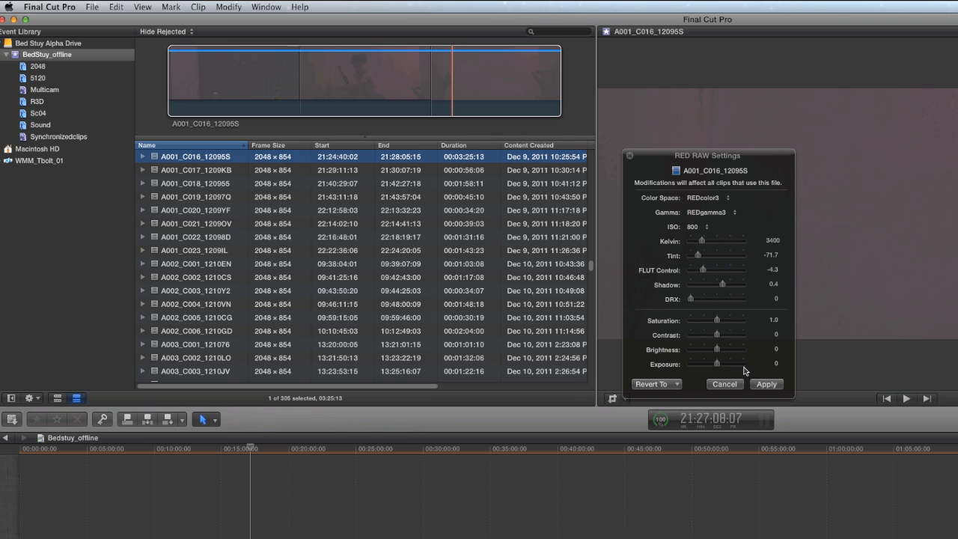
click(766, 384)
click(629, 157)
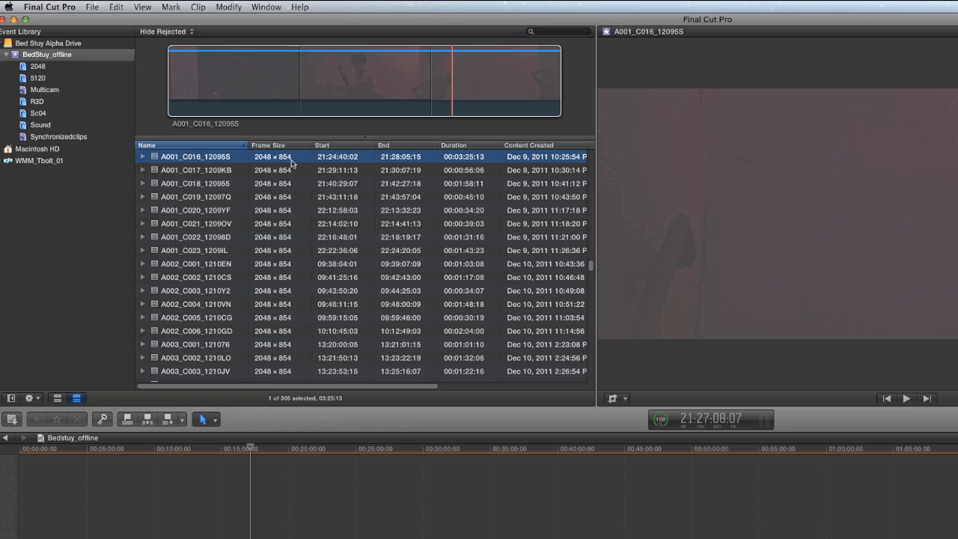
- Transcode A001_C016_12095S to proxy media only and check the clip in the timeline
right_click(199, 158)
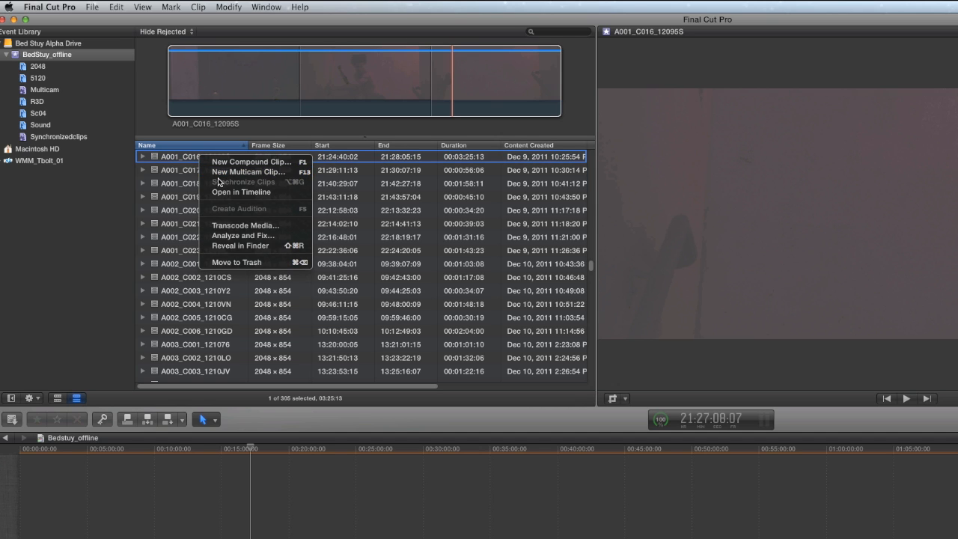
click(224, 226)
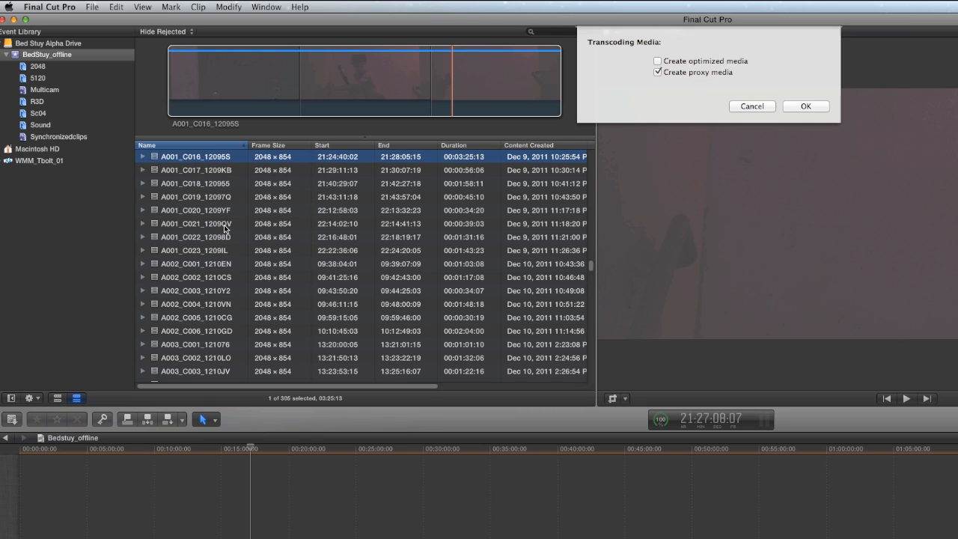
click(805, 107)
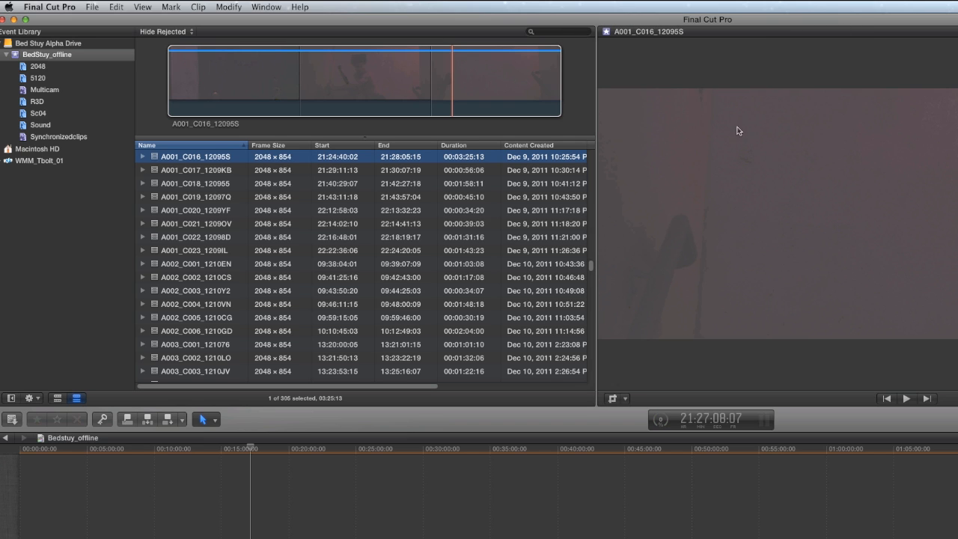
click(299, 468)
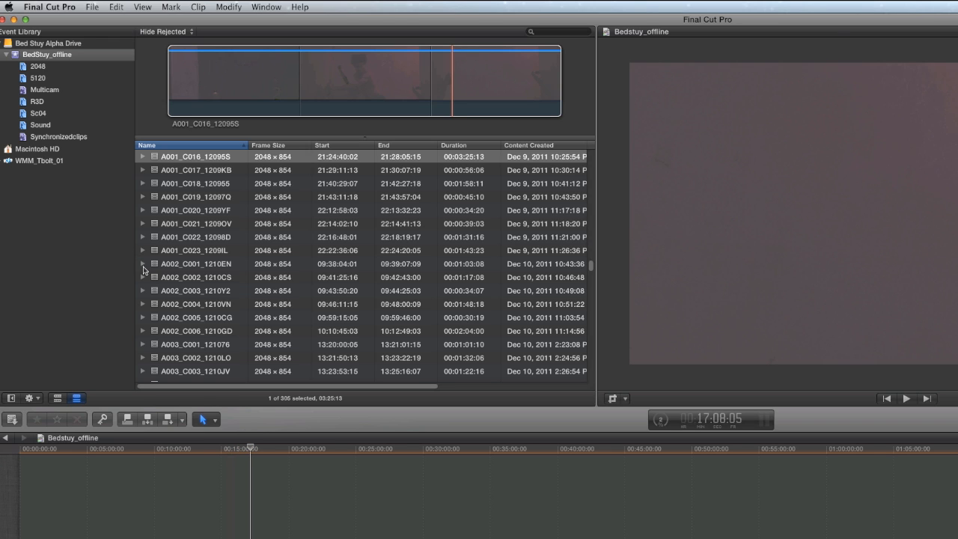
- Switch the playback preference back to proxy media and close the preferences
click(52, 8)
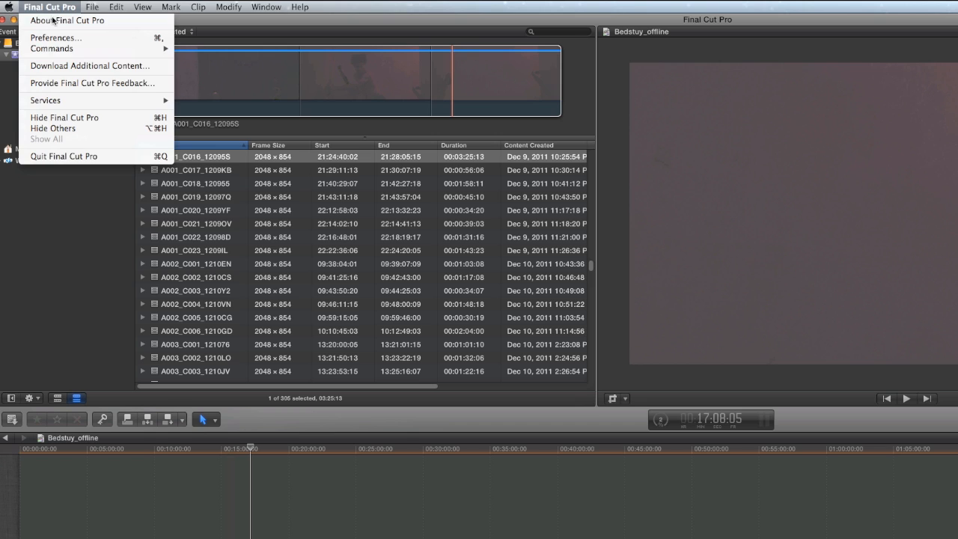
click(52, 38)
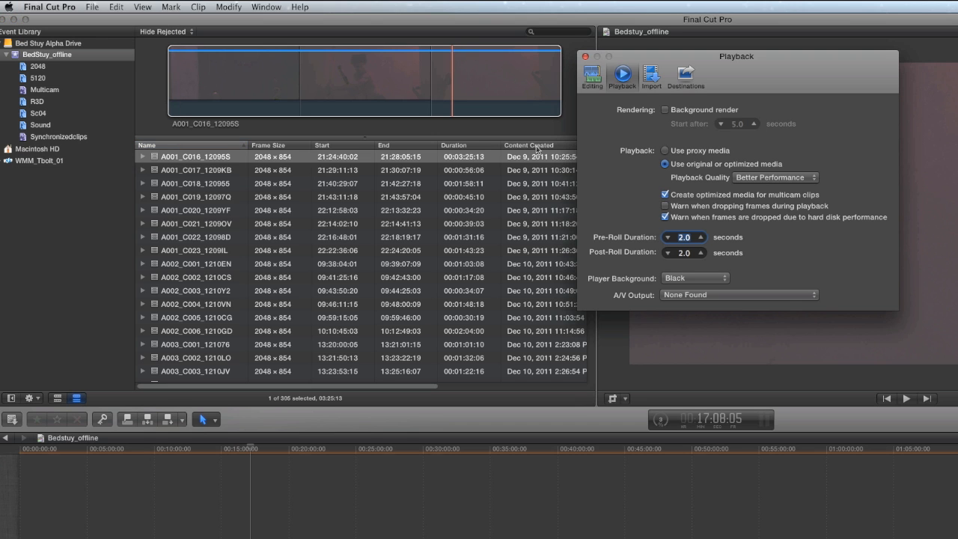
click(665, 150)
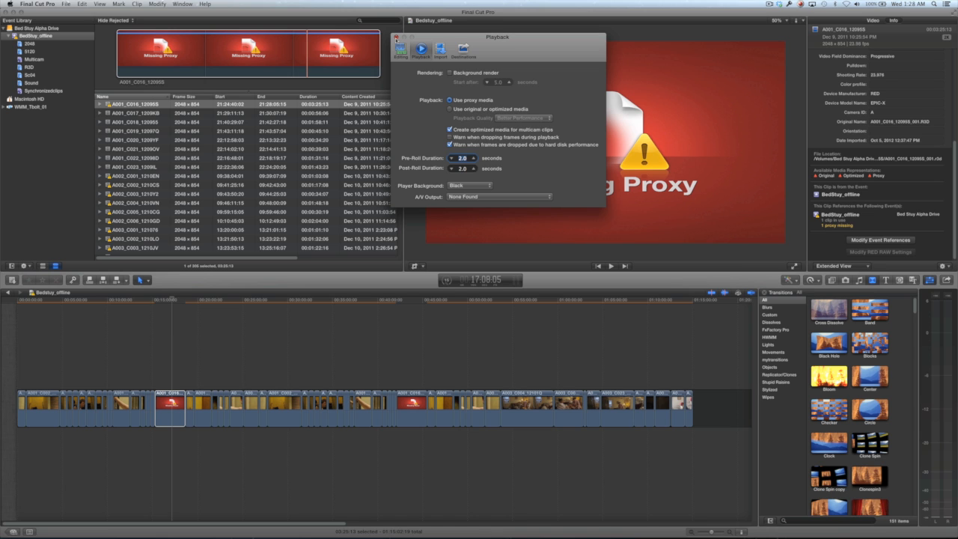
click(396, 37)
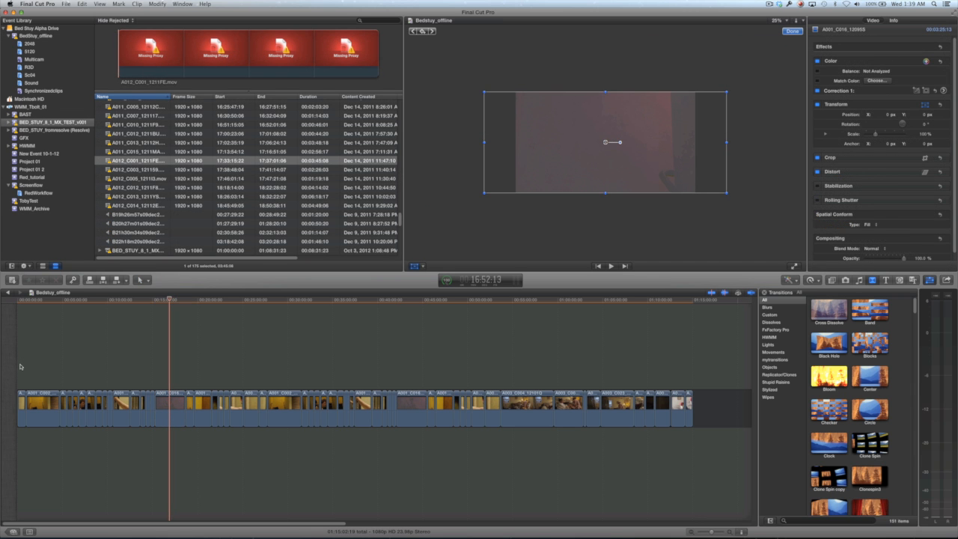
- Find the timeline clip A001_C011_120913 and set its transform scale to 300 %
click(19, 368)
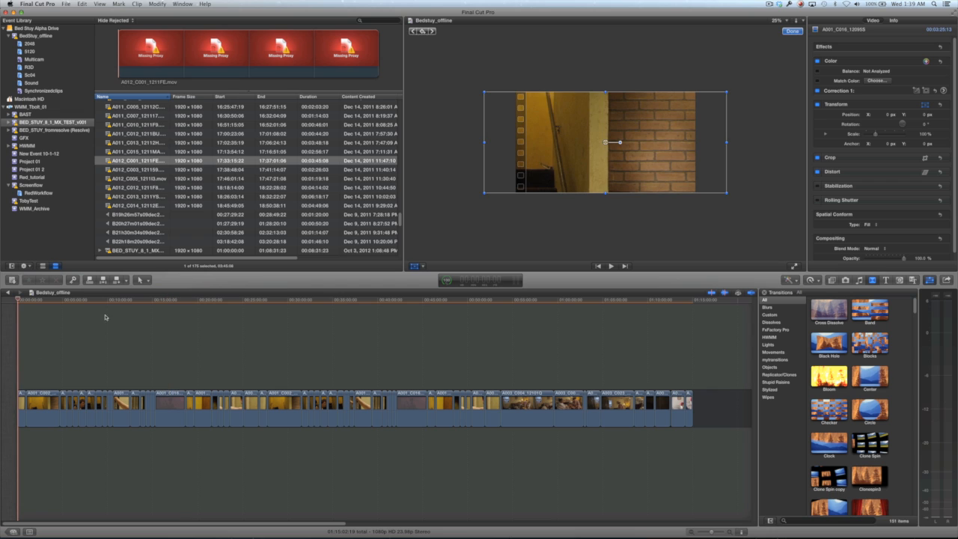
click(128, 301)
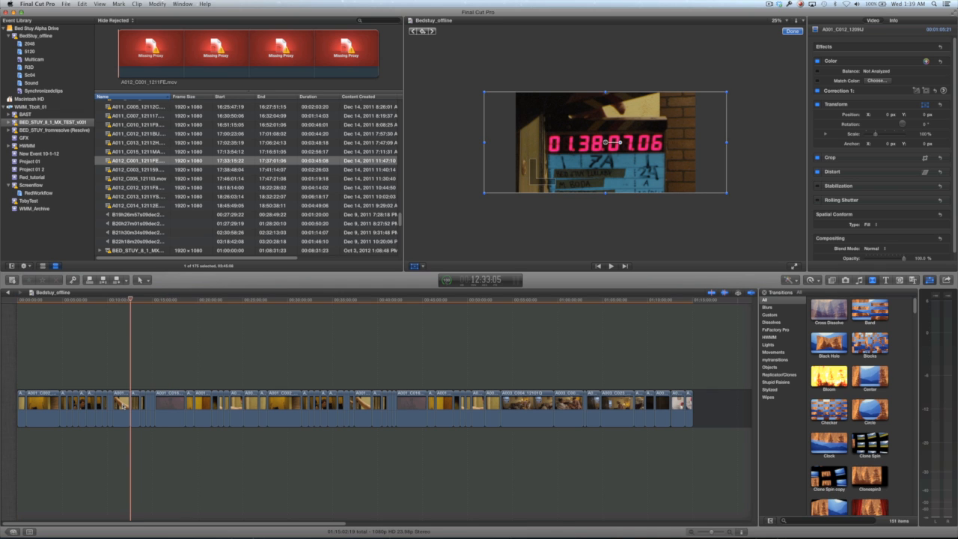
click(121, 300)
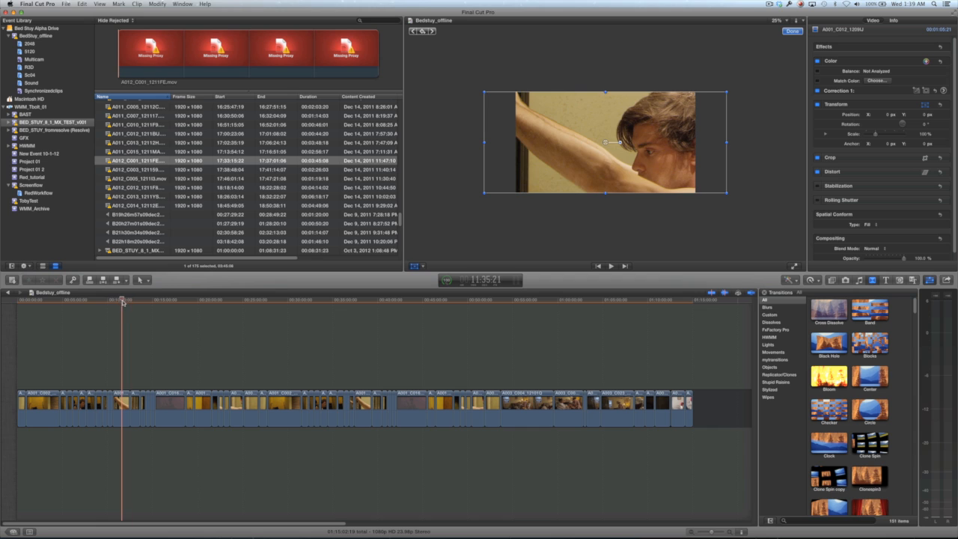
click(125, 408)
click(925, 134)
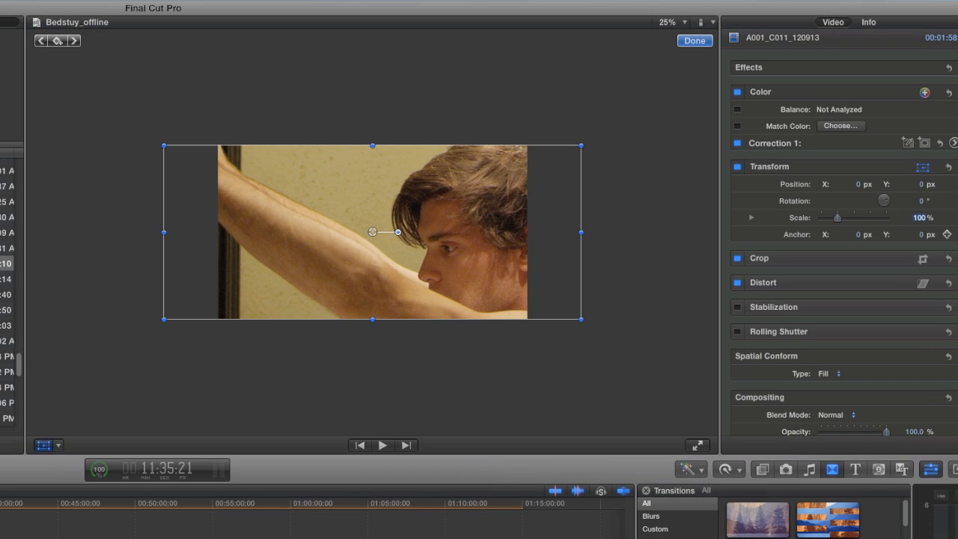
text(300)
key(Return)
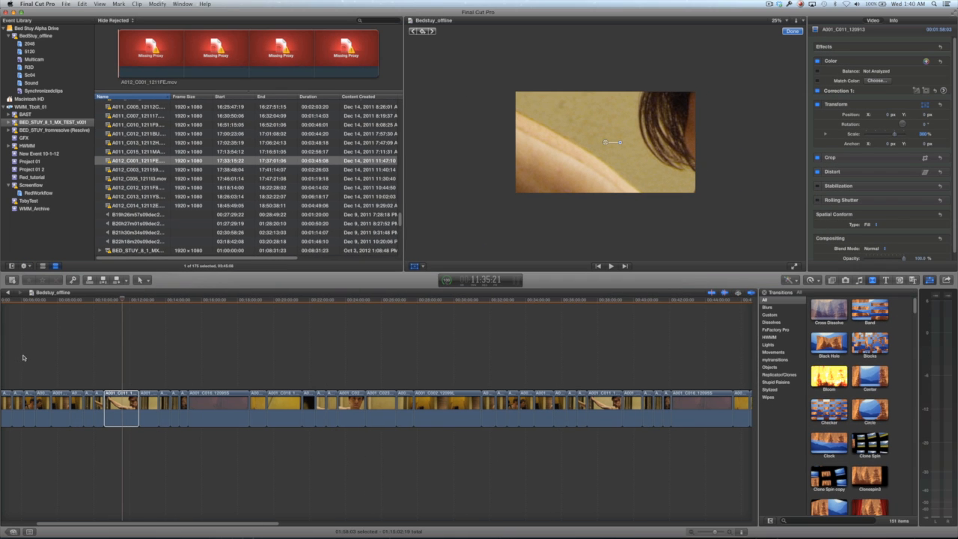
- Select the ten clips before A001_C011_120913 in the timeline and set their transform scale to 50 %
scroll(22, 357, left, 5)
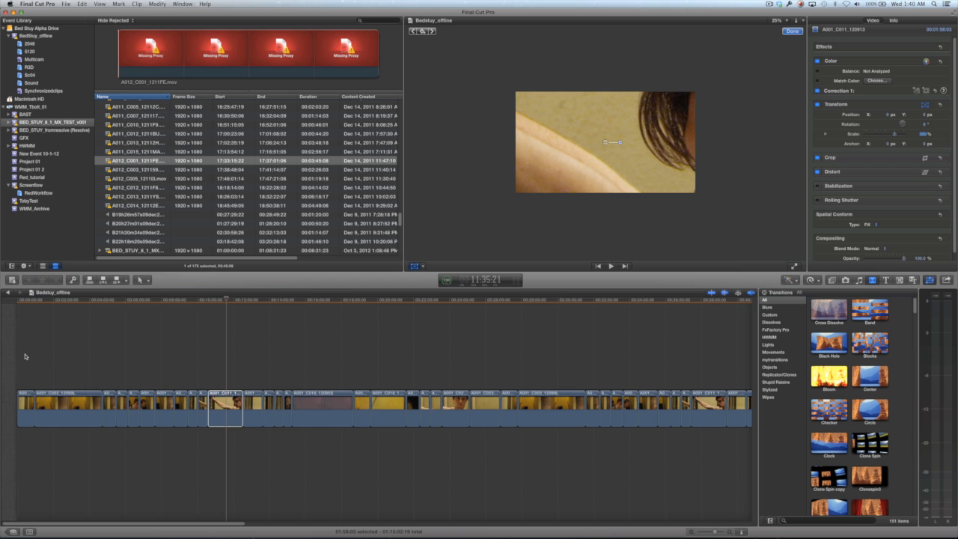
drag(25, 374, 204, 411)
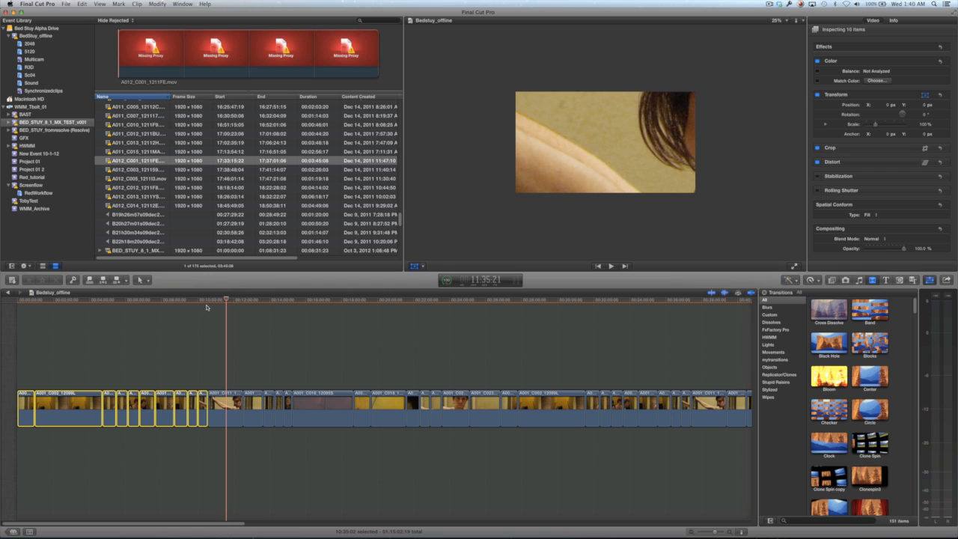
drag(208, 303, 202, 302)
key(shift+t)
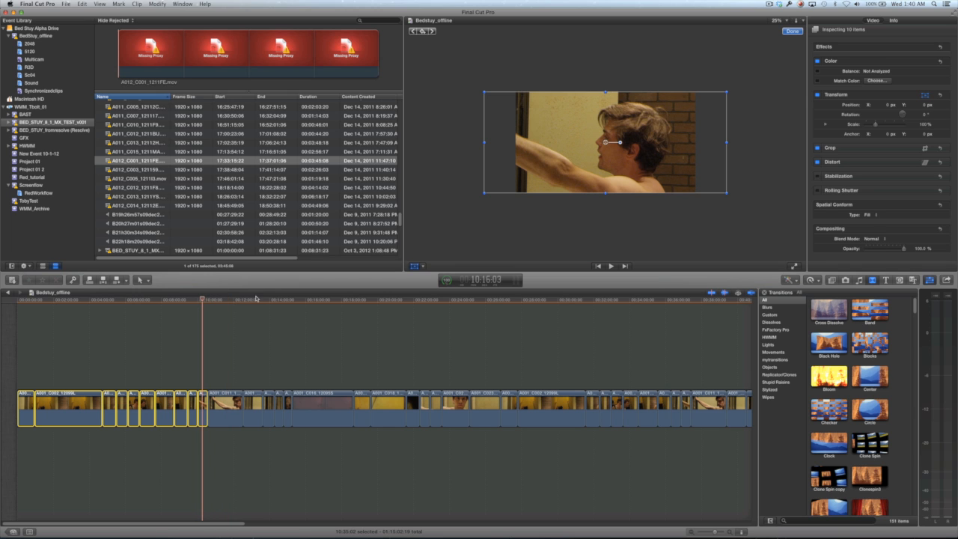
click(925, 124)
double_click(925, 125)
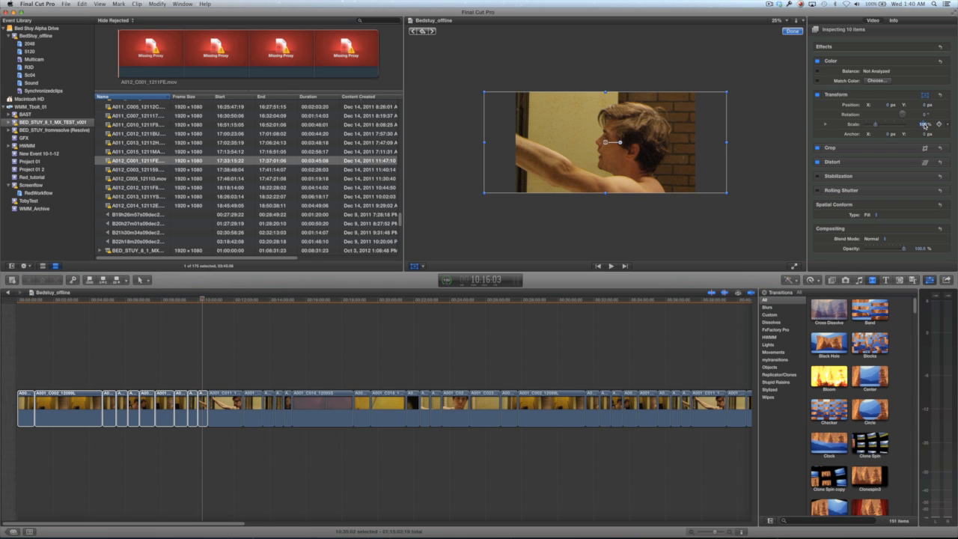
key(BackSpace)
text(50)
key(Return)
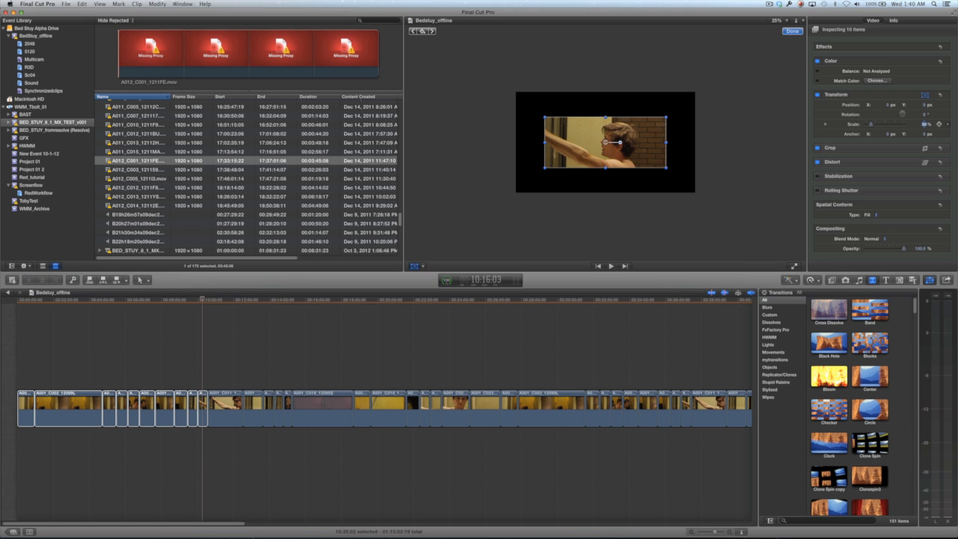
- Compare the framing of A001_C011_120913 with that of the scaled-down clips before it in the viewer
click(229, 300)
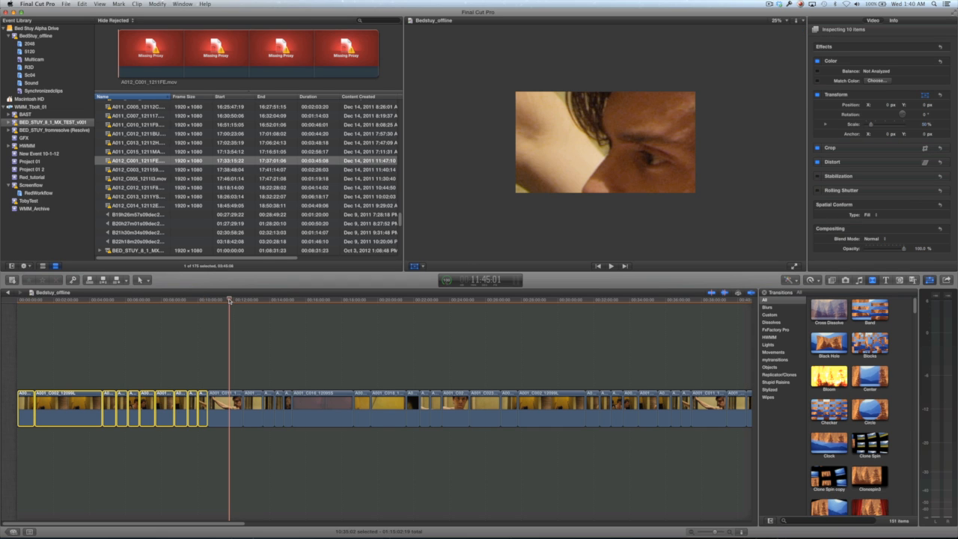
click(208, 301)
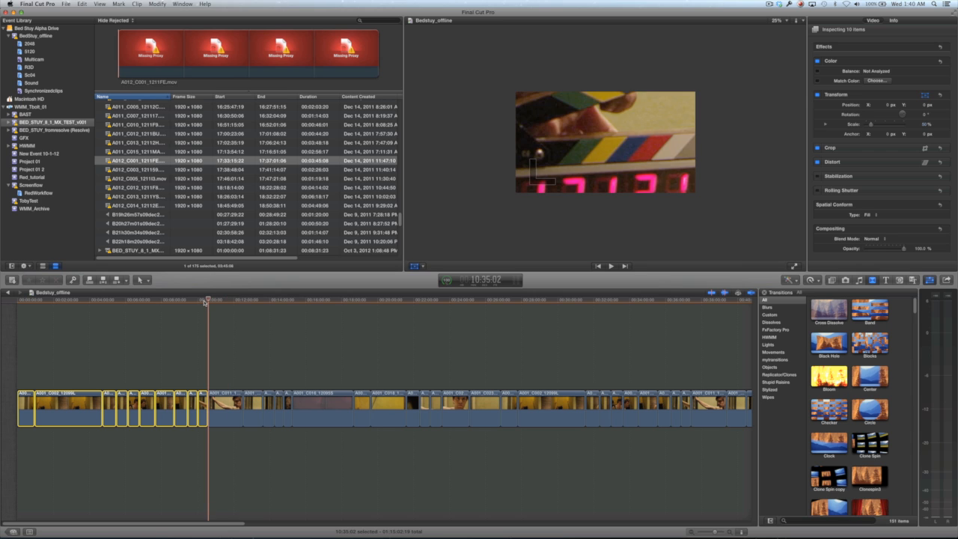
click(199, 301)
key(shift+t)
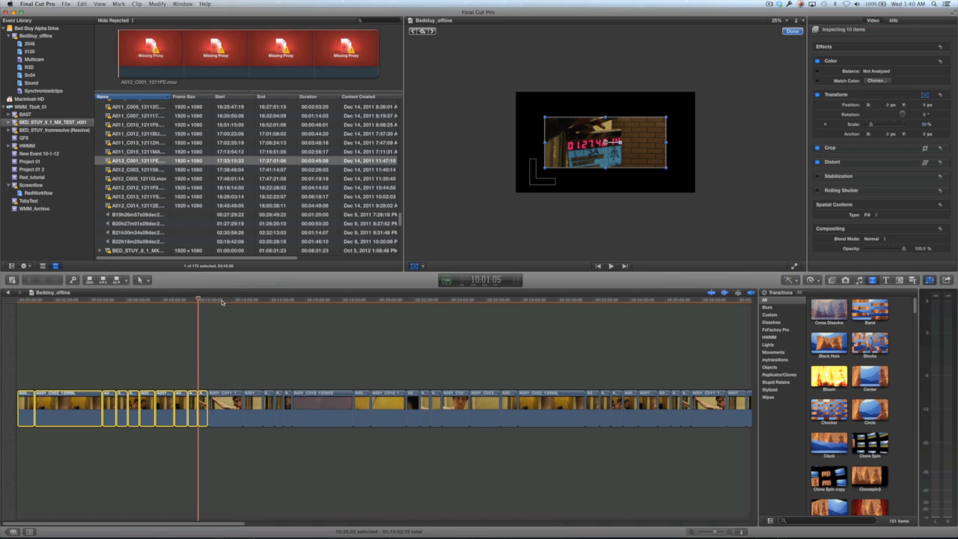
click(222, 301)
- Try scaling the first eleven timeline clips together to 42 %, check the framing, and undo the change
drag(24, 373, 243, 391)
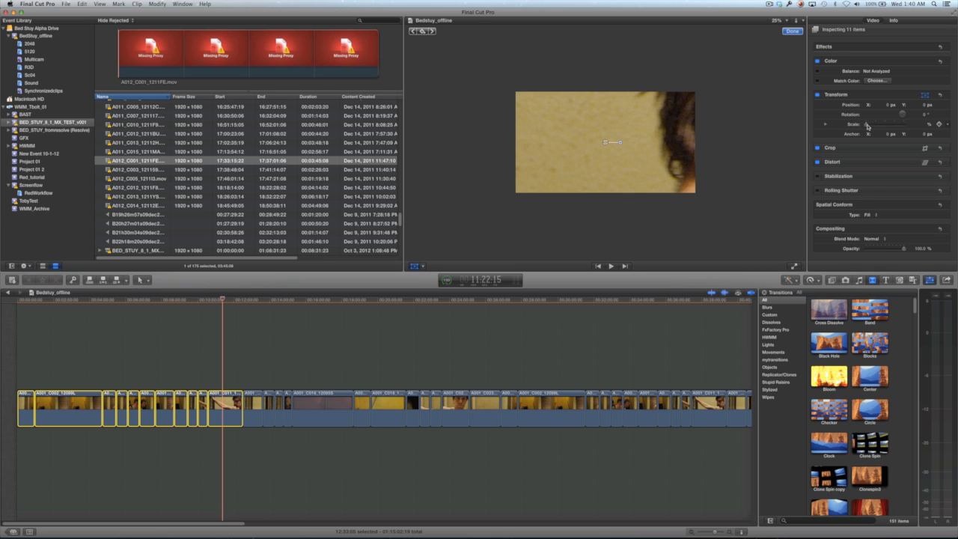
drag(867, 127, 871, 126)
drag(225, 302, 224, 321)
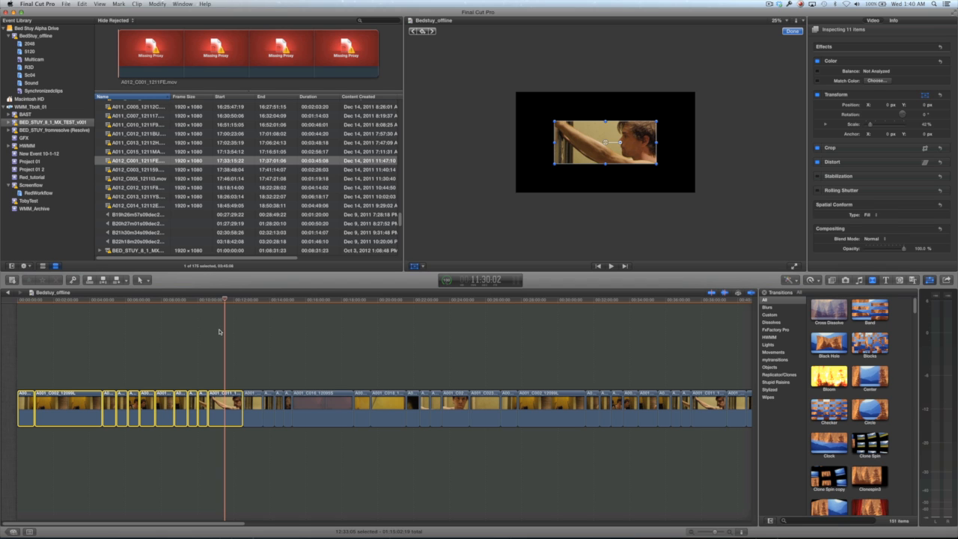
key(super+z)
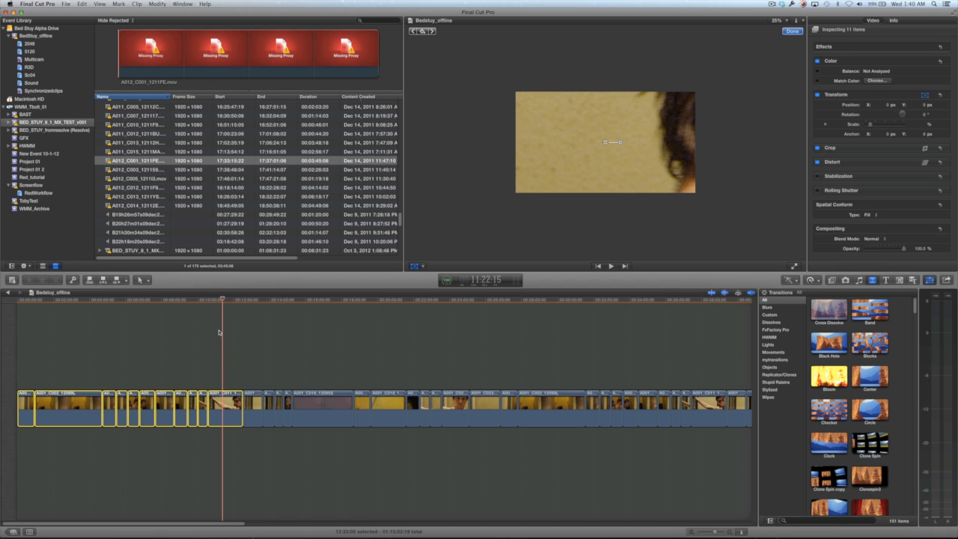
- Select the first eleven timeline clips and scale them up together until the clip before A001_C011_120913 fills the frame height
click(186, 346)
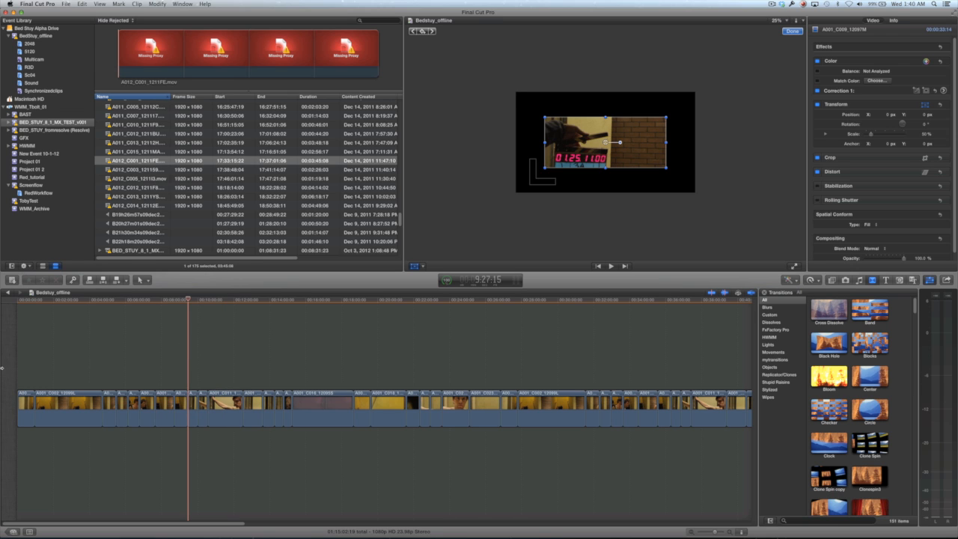
click(230, 302)
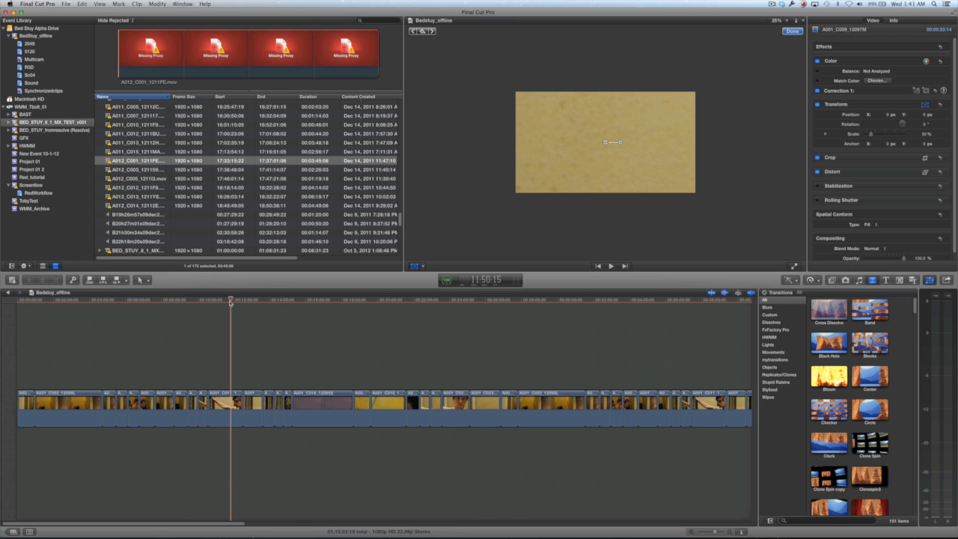
drag(22, 364, 214, 431)
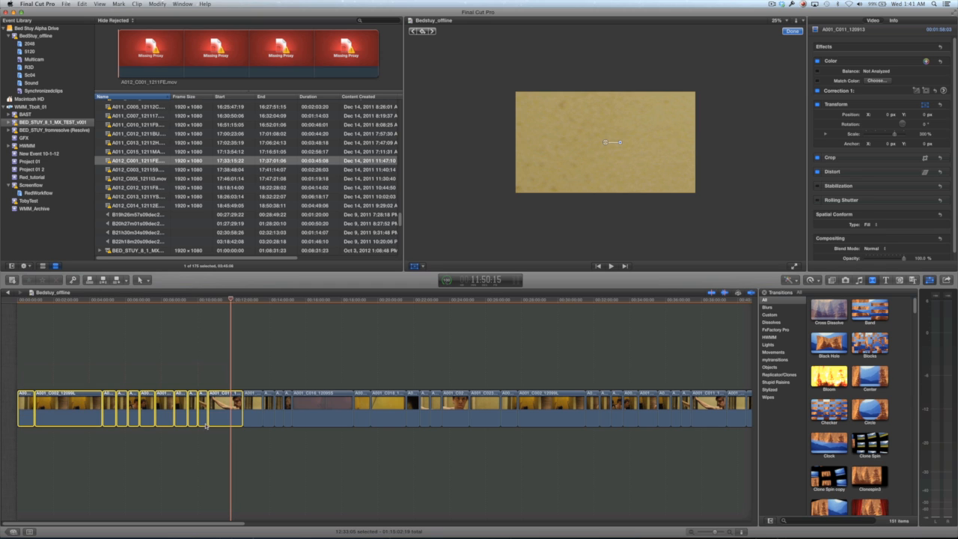
click(207, 301)
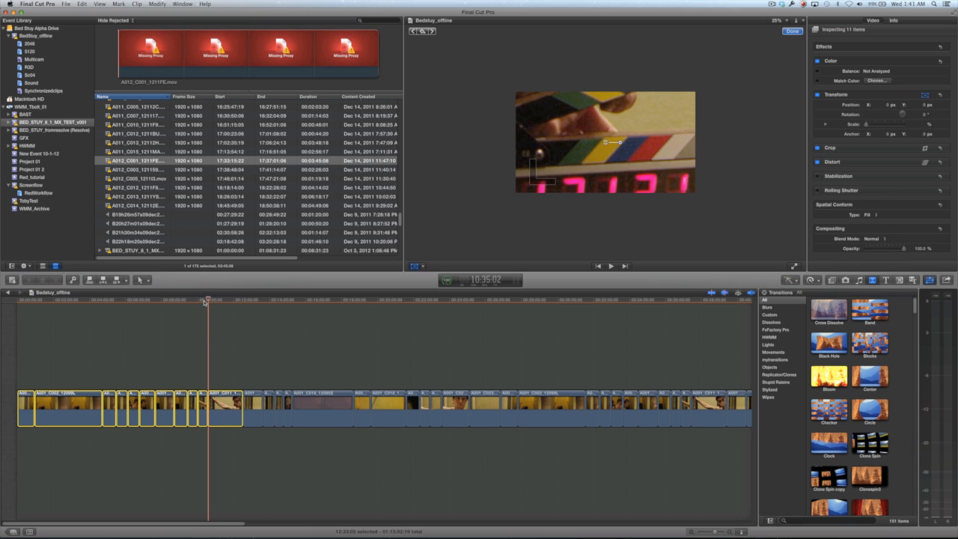
click(202, 300)
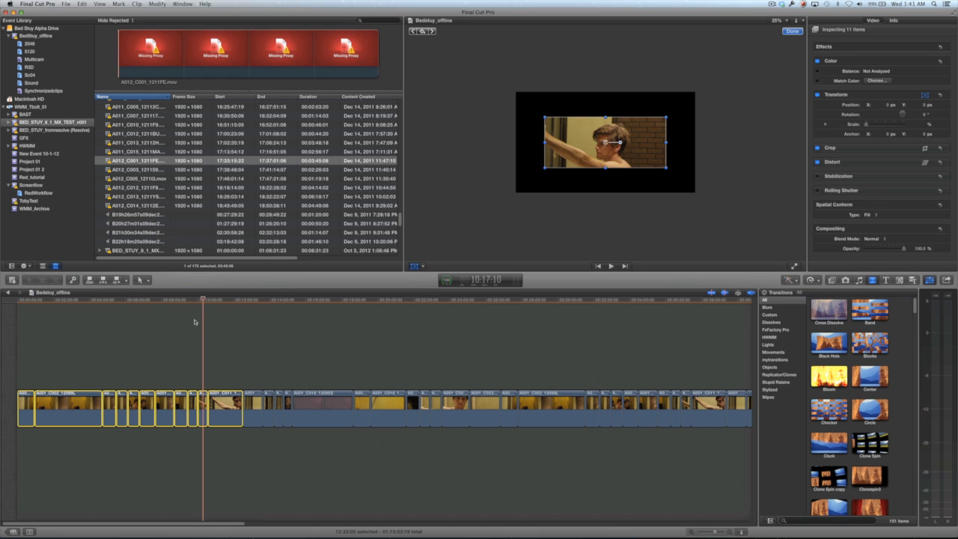
drag(544, 116, 484, 93)
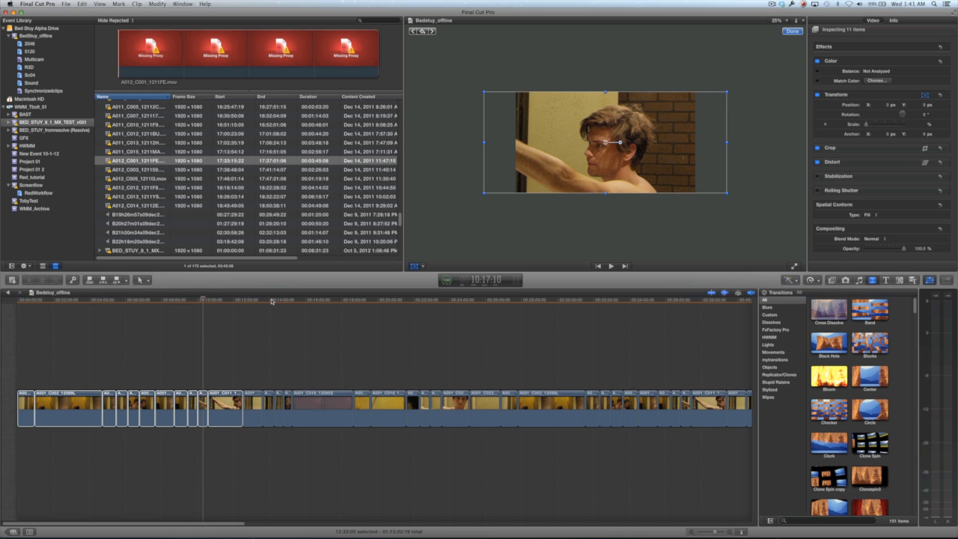
- Compare the framing of the enlarged A001_C011_120913 with the rescaled clips before it, then fit the whole timeline in view
click(227, 300)
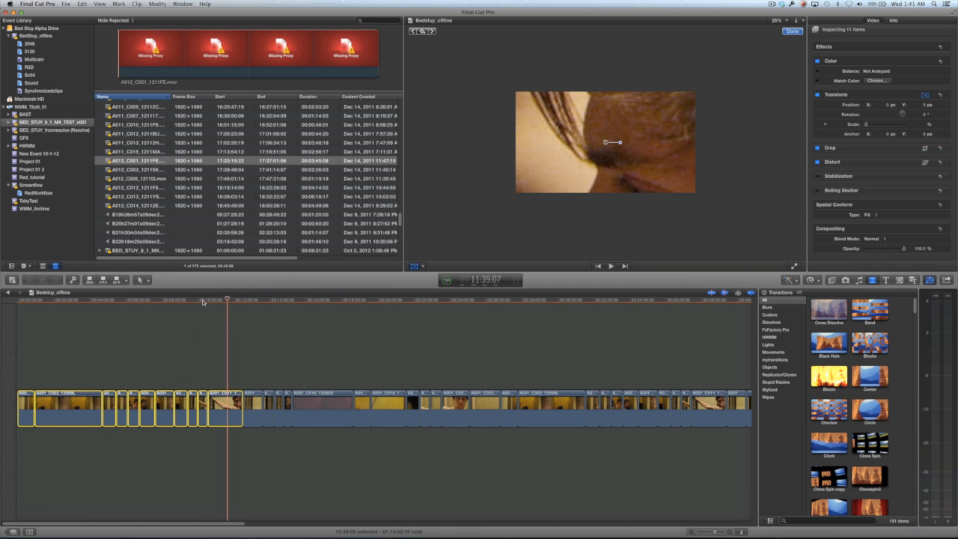
click(202, 301)
click(234, 301)
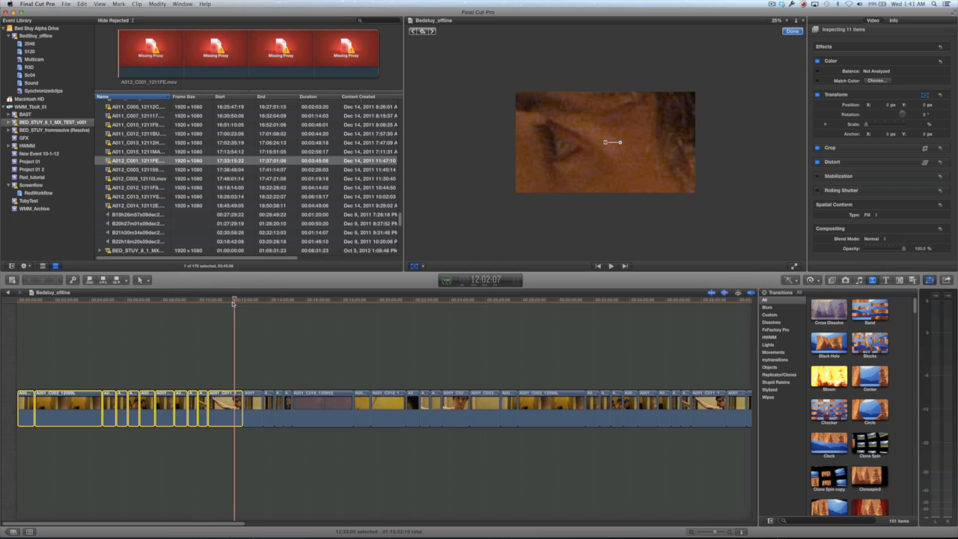
click(206, 301)
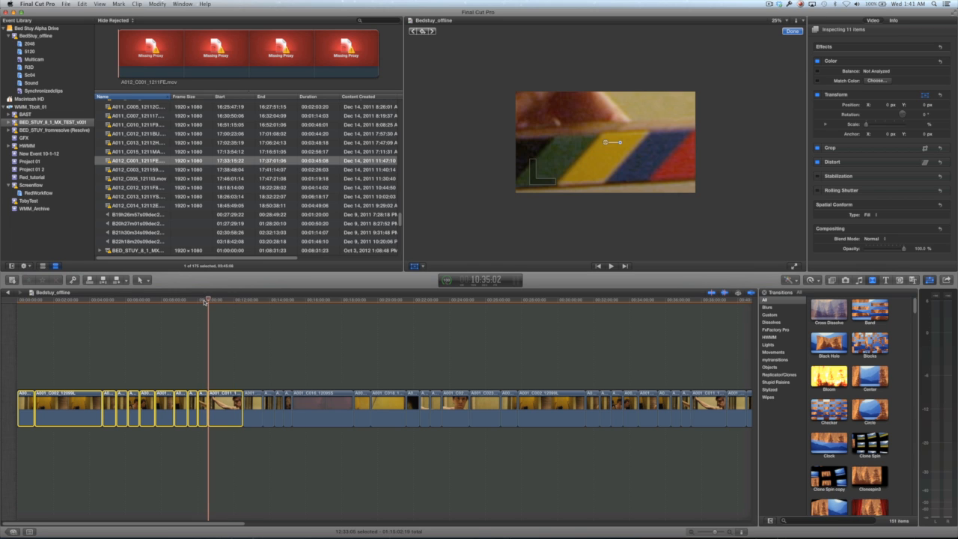
click(202, 301)
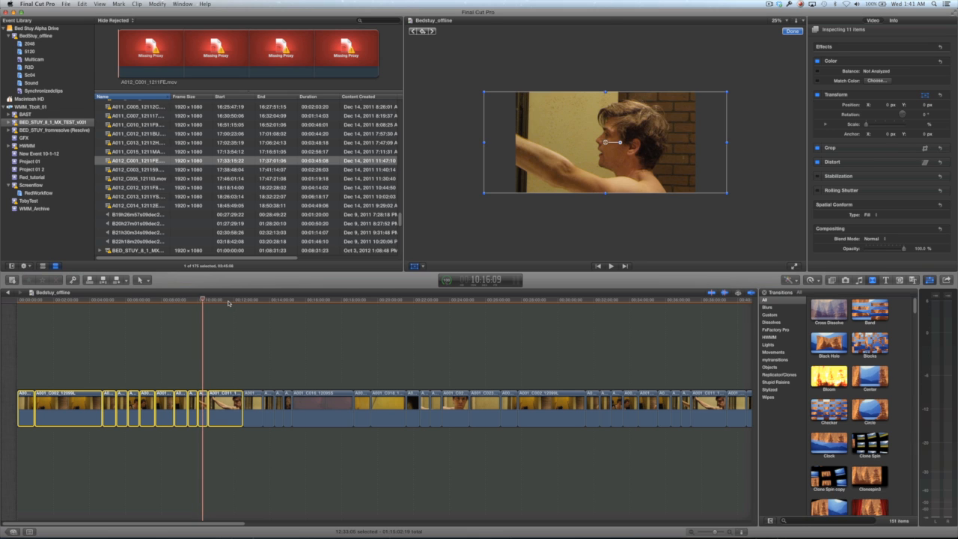
click(229, 301)
click(126, 301)
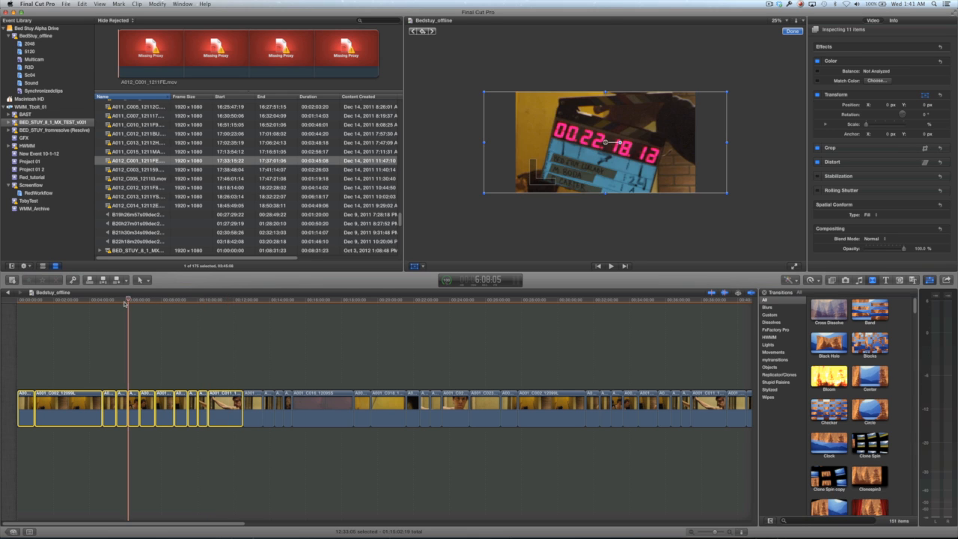
click(205, 336)
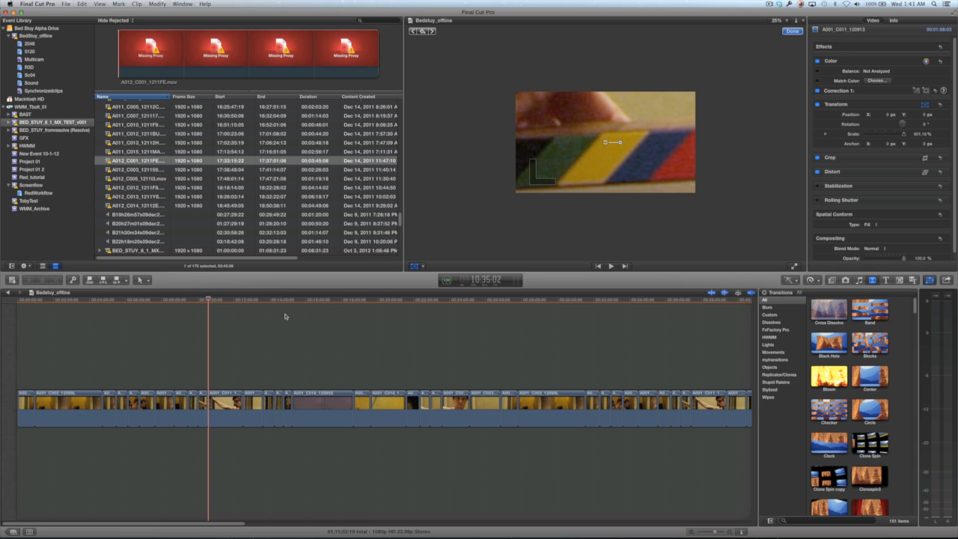
key(super+minus)
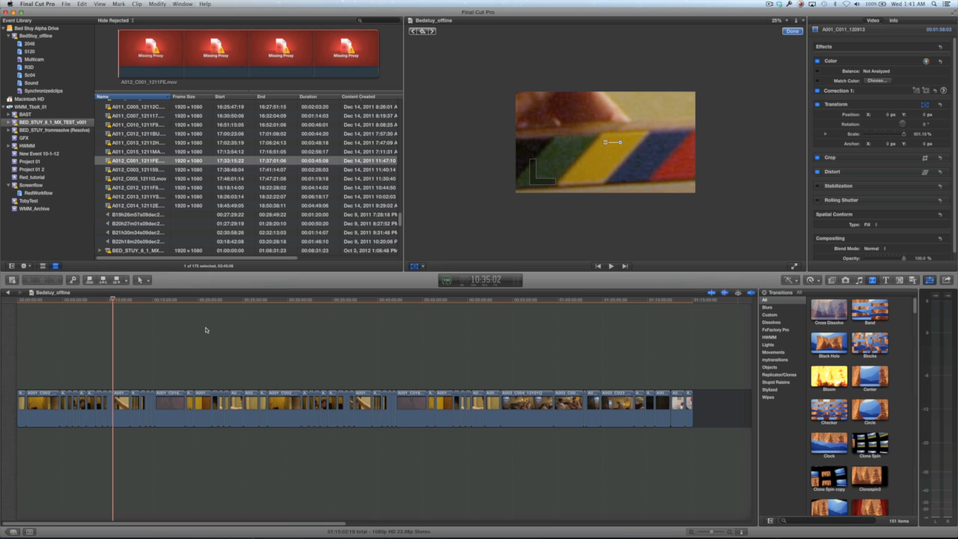
click(119, 300)
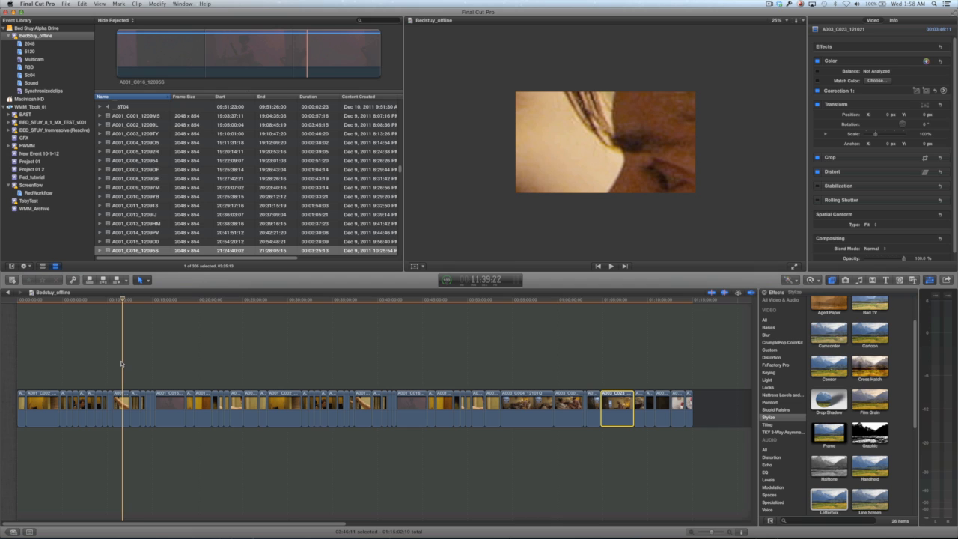
- Set up a duplicate of the Bedstuy_offline project named Bedstuy_online on the WMM_Tbolt_01 drive
key(super+0)
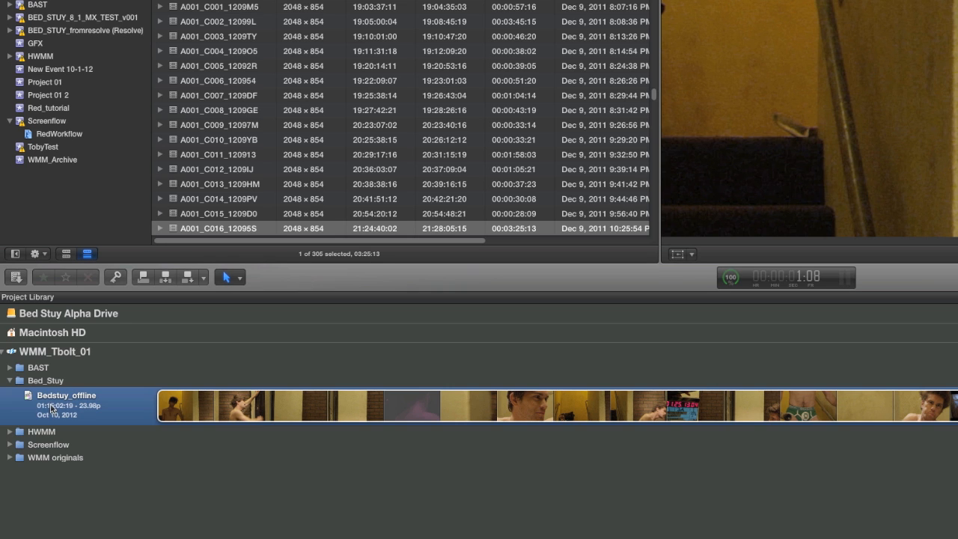
right_click(36, 363)
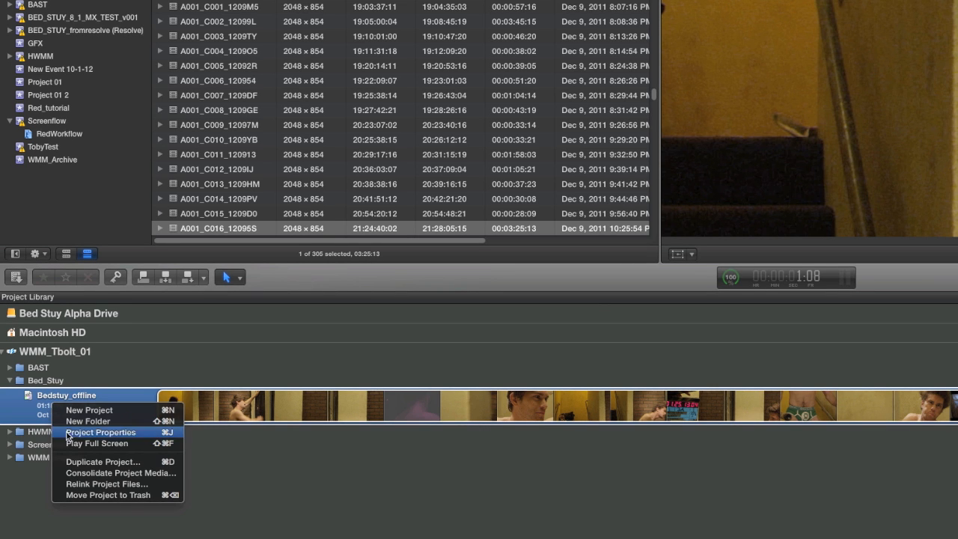
click(74, 464)
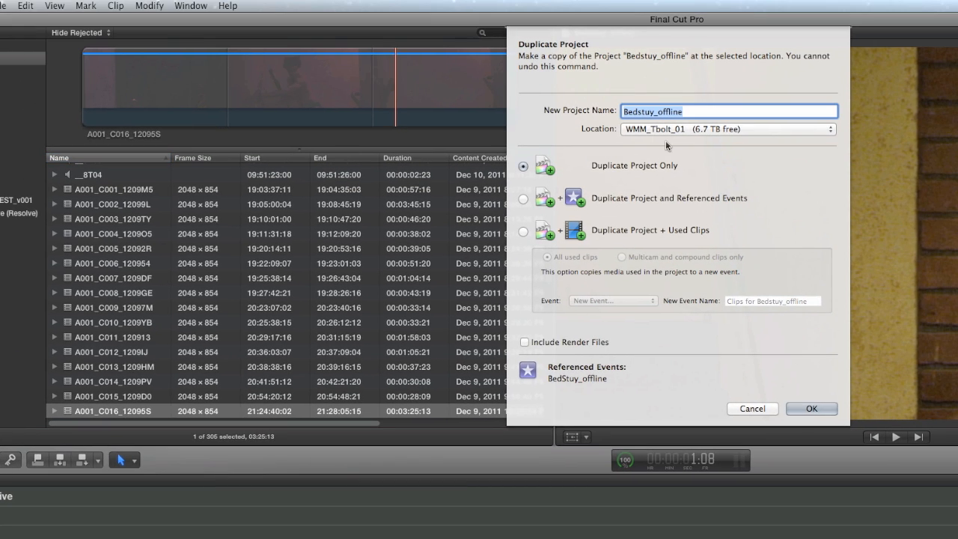
click(697, 110)
key(BackSpace)
key(BackSpace)
key(BackSpace)
key(BackSpace)
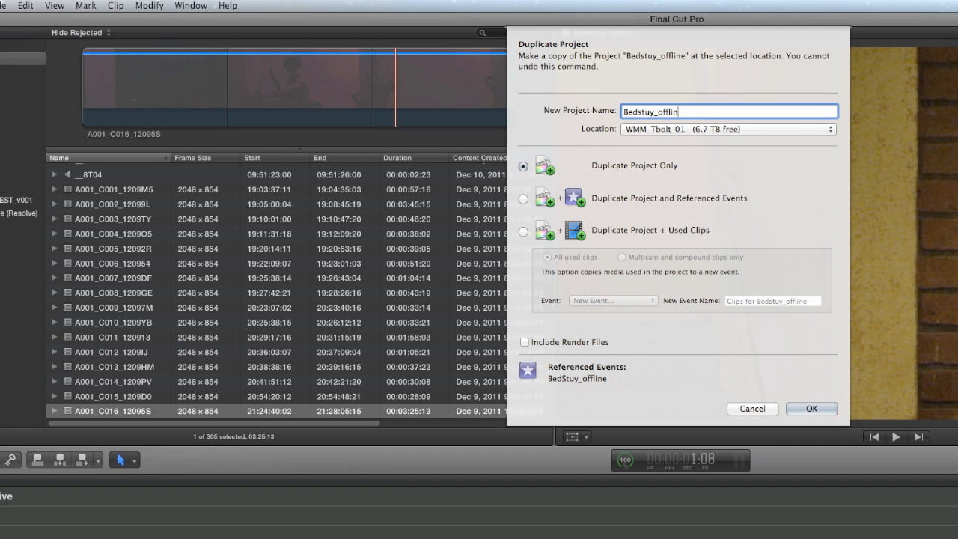
key(BackSpace)
key(BackSpace)
text(nline)
click(672, 131)
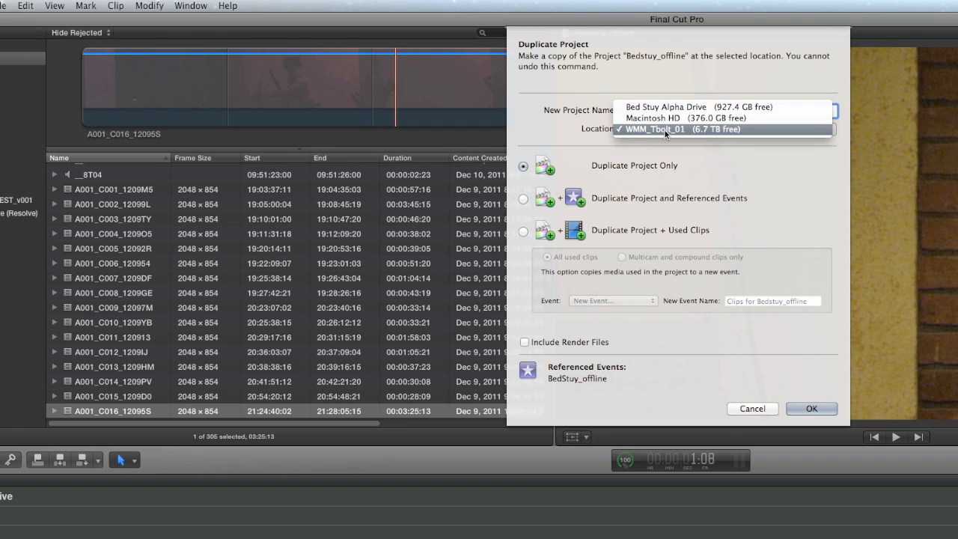
click(665, 130)
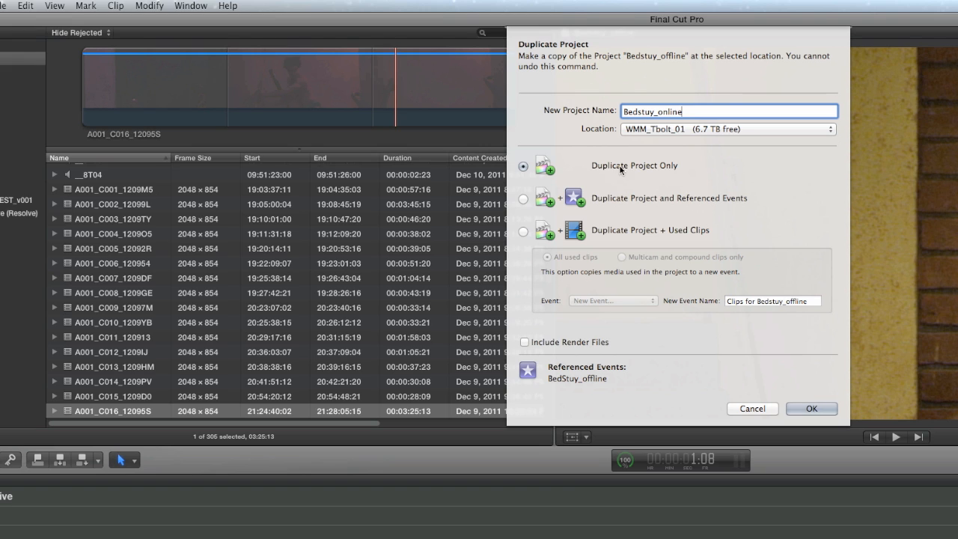
- Duplicate the project together with all used clips into a new event named Bedstuy_online
click(523, 232)
click(807, 300)
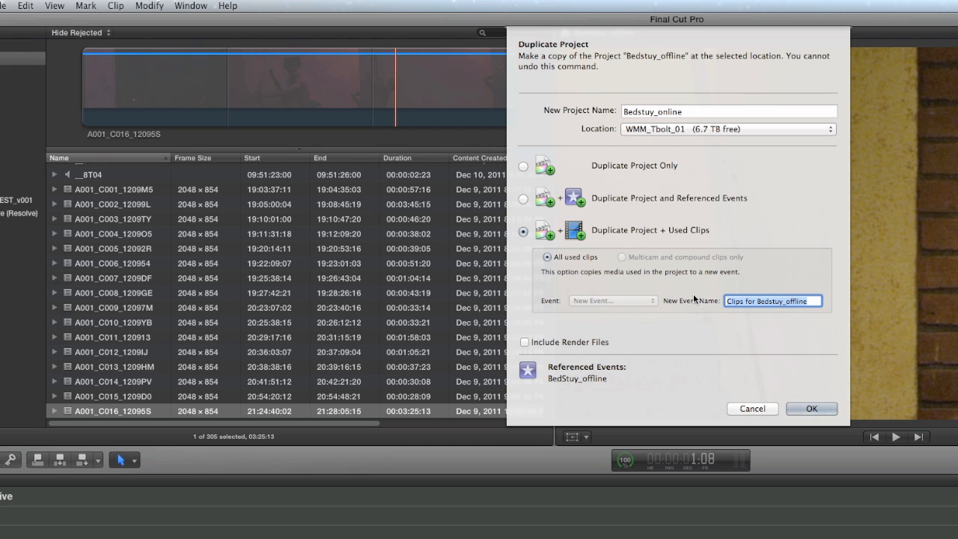
text(Bedstuy)
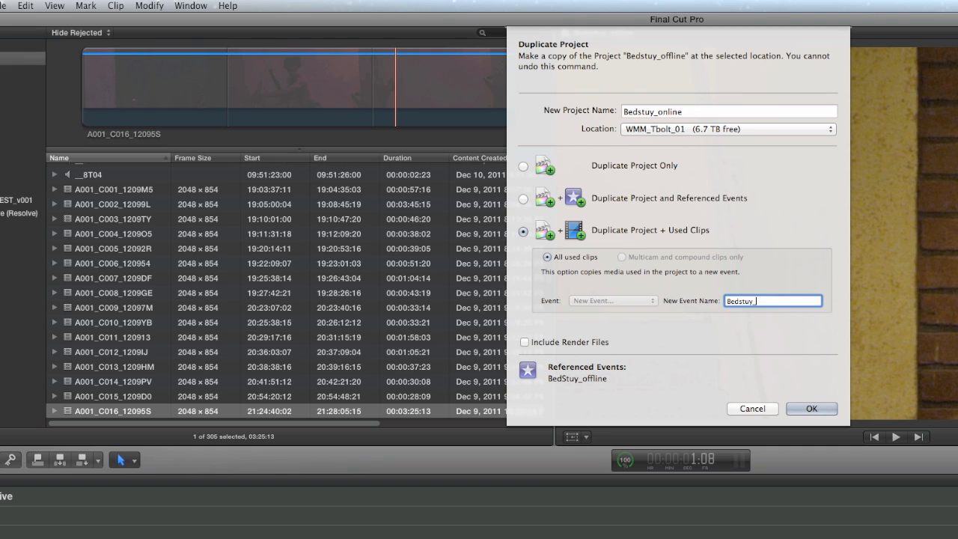
text(_online)
click(812, 410)
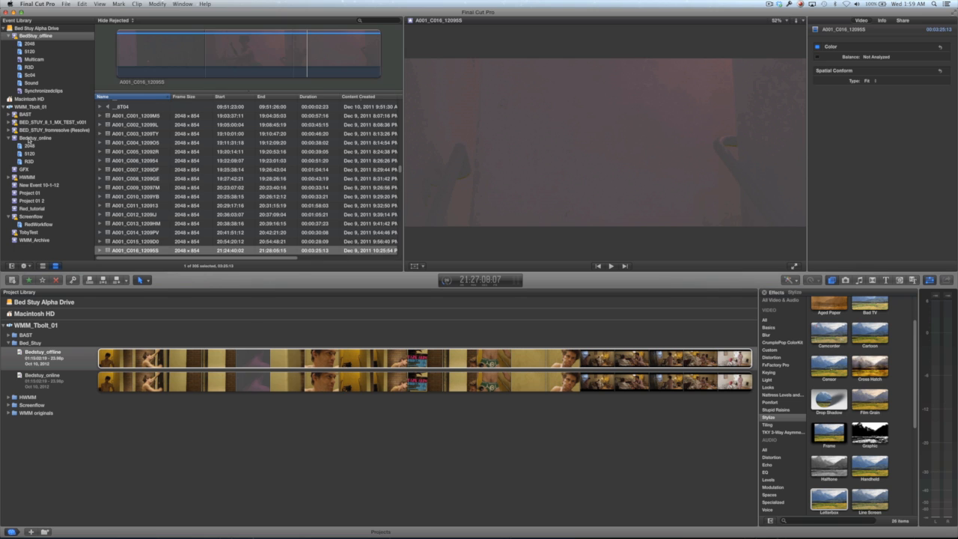
- Look through the clips in the new Bedstuy_online event
click(31, 138)
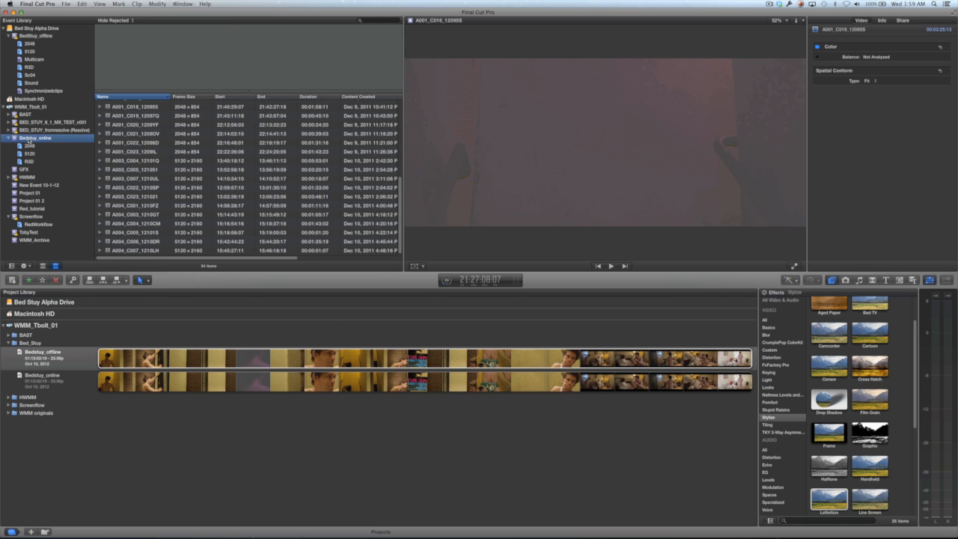
scroll(139, 151, up, 5)
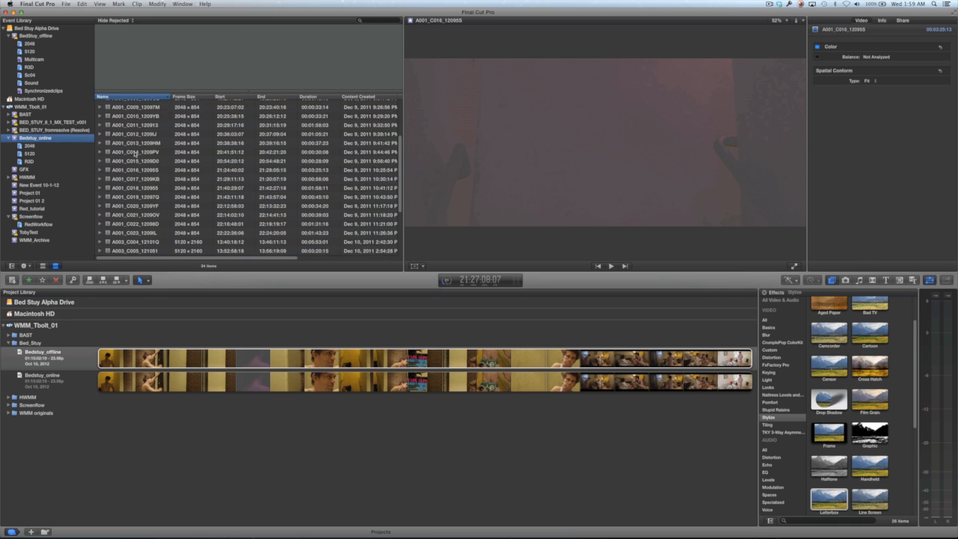
scroll(135, 152, down, 5)
scroll(136, 152, down, 4)
scroll(135, 152, up, 5)
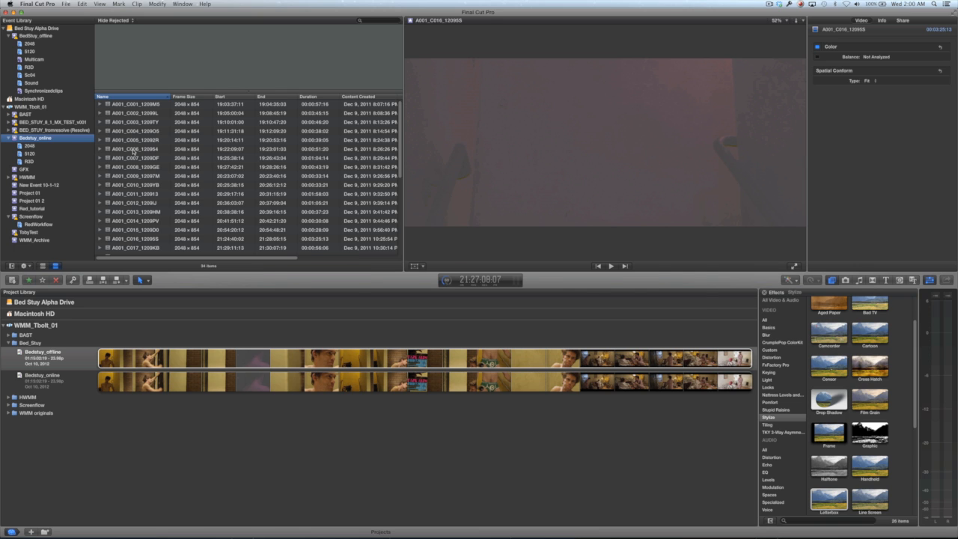
- Switch to Finder and open the Original Media folder of the Bedstuy_online event on WMM_Tbolt_01
key(super+Tab)
key(super+Tab)
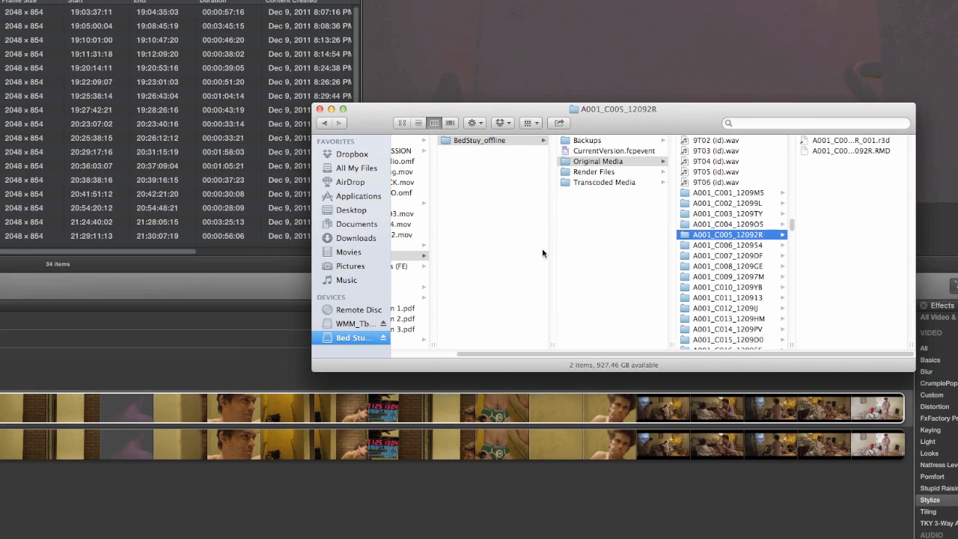
scroll(511, 238, left, 3)
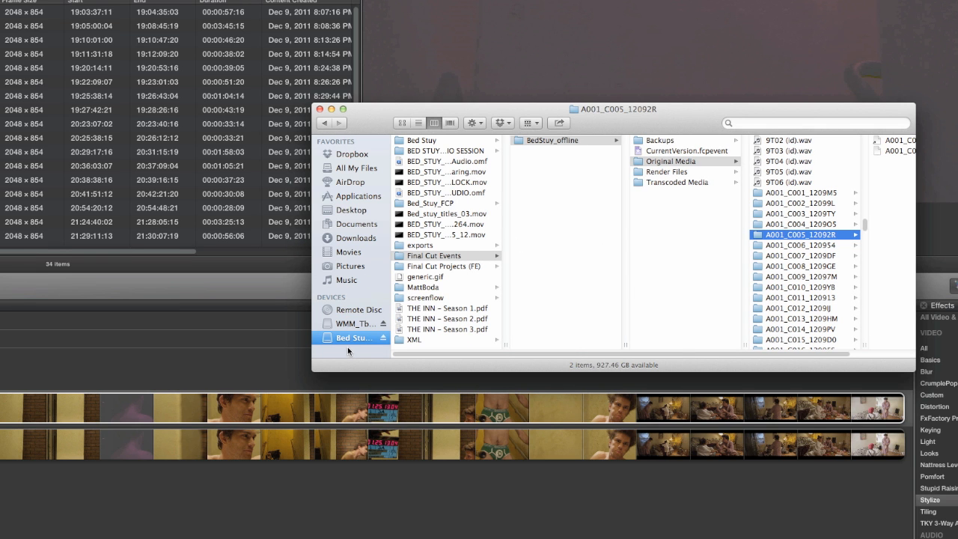
click(348, 324)
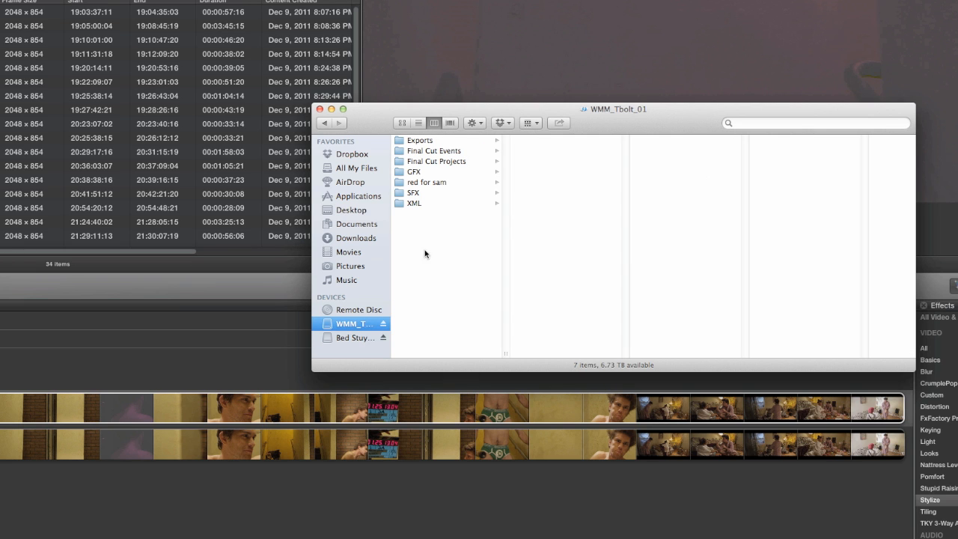
click(424, 153)
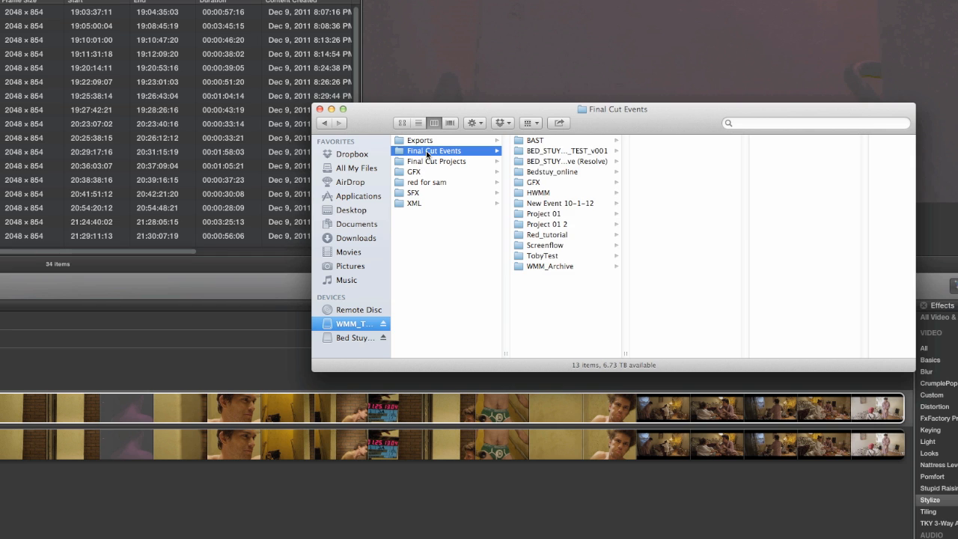
click(536, 174)
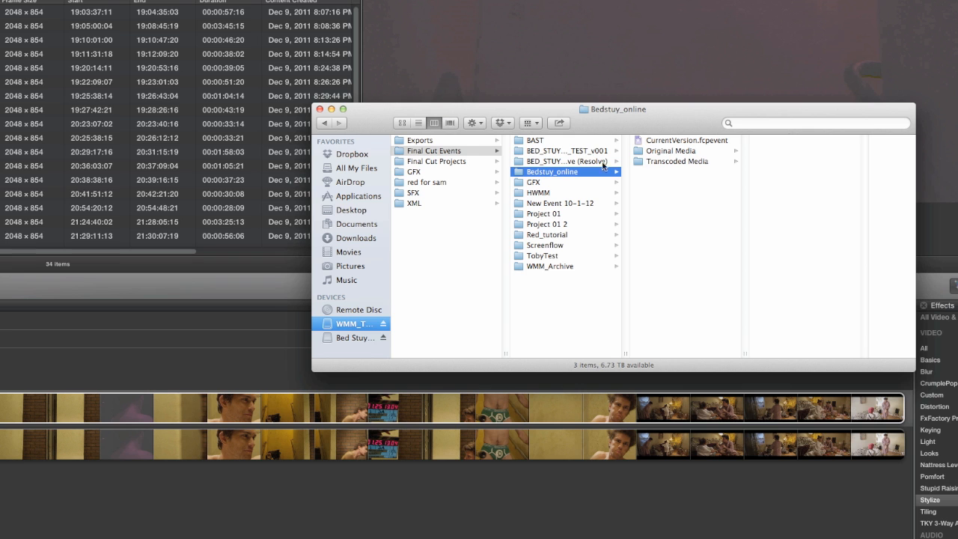
click(644, 153)
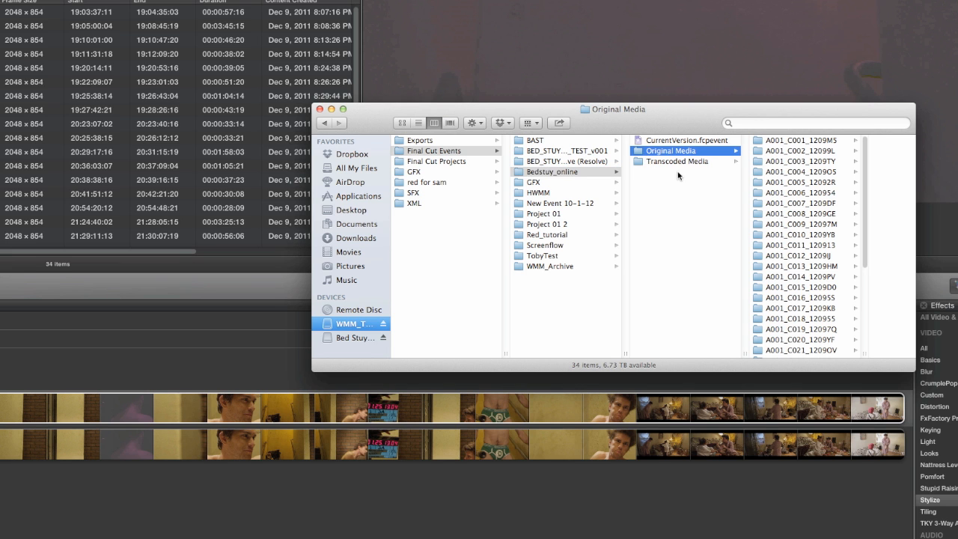
- Examine the copied clip folders and the files inside A001_C001_1209M5
scroll(786, 172, down, 2)
scroll(786, 172, up, 3)
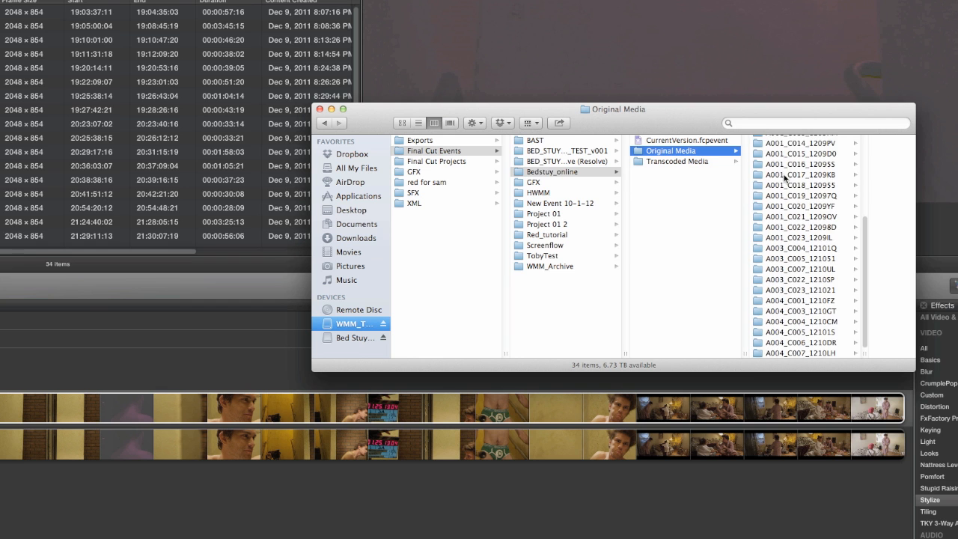
click(770, 140)
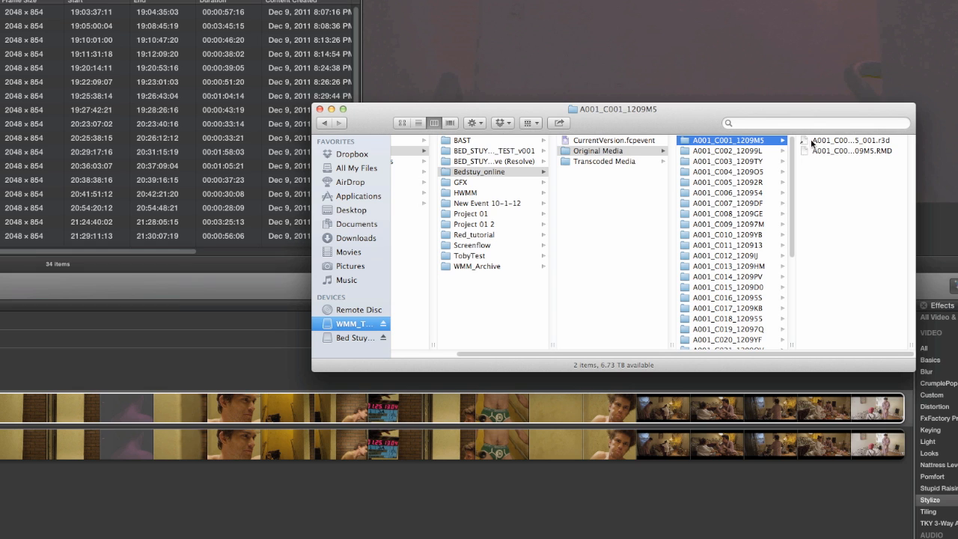
scroll(699, 187, down, 3)
scroll(702, 196, down, 5)
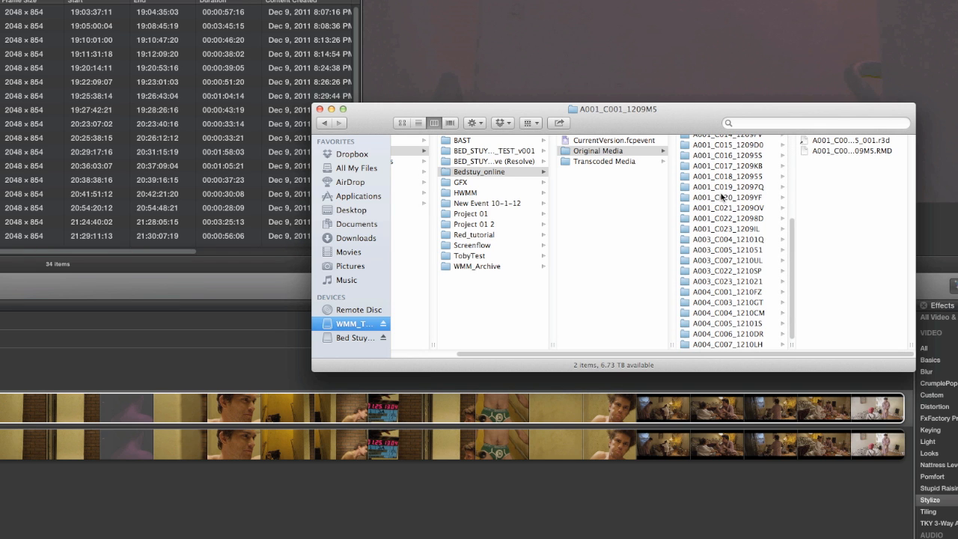
- Examine the Proxy Media files in the Transcoded Media folder of Bedstuy_online and return to its Original Media folder
click(605, 161)
click(690, 140)
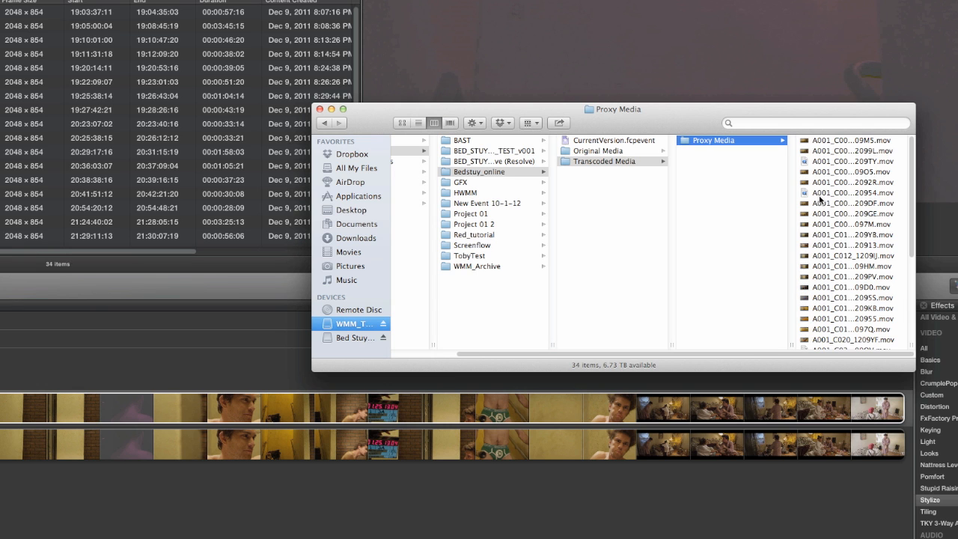
scroll(821, 198, down, 10)
scroll(824, 210, up, 10)
click(596, 156)
click(597, 152)
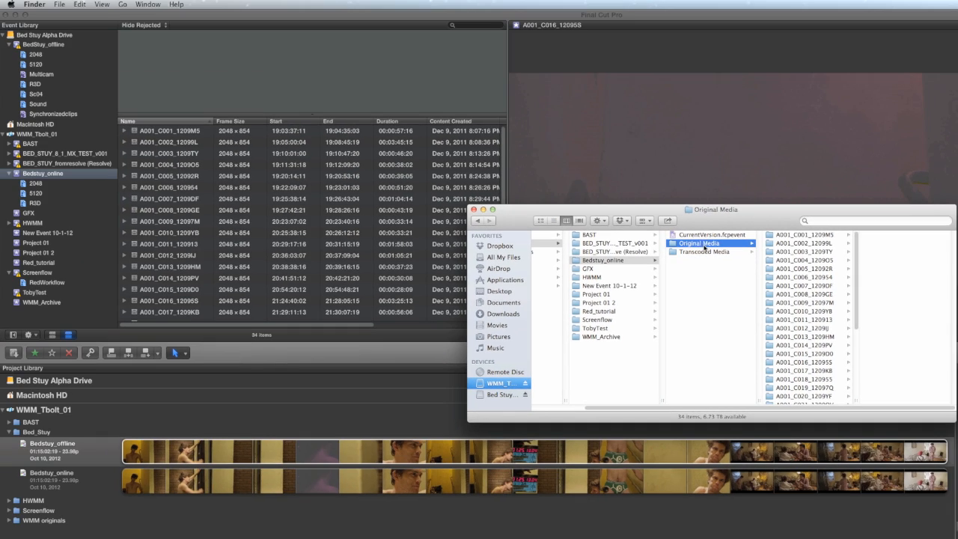
- Switch to Final Cut Pro and organize the Bedstuy_online event files, copying all external media into the event folder
click(379, 352)
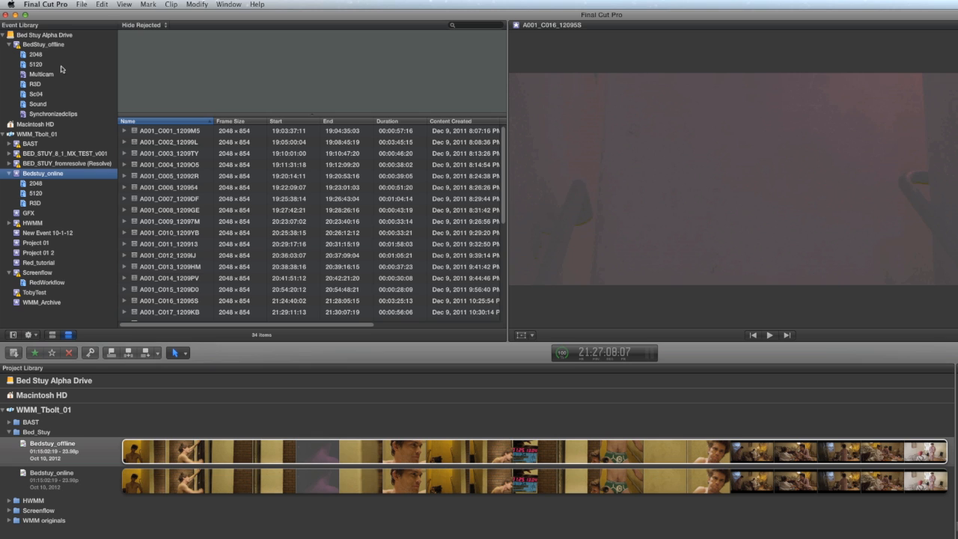
click(82, 5)
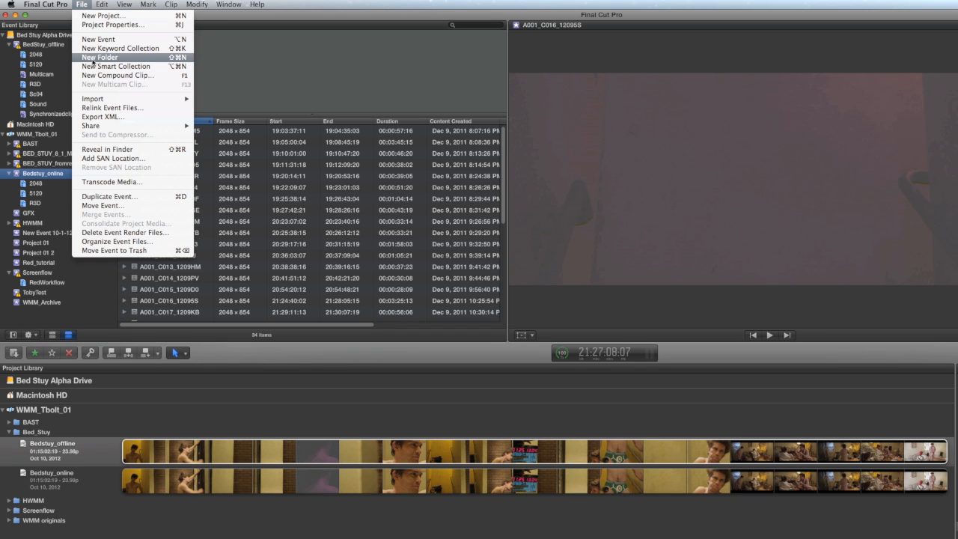
click(113, 241)
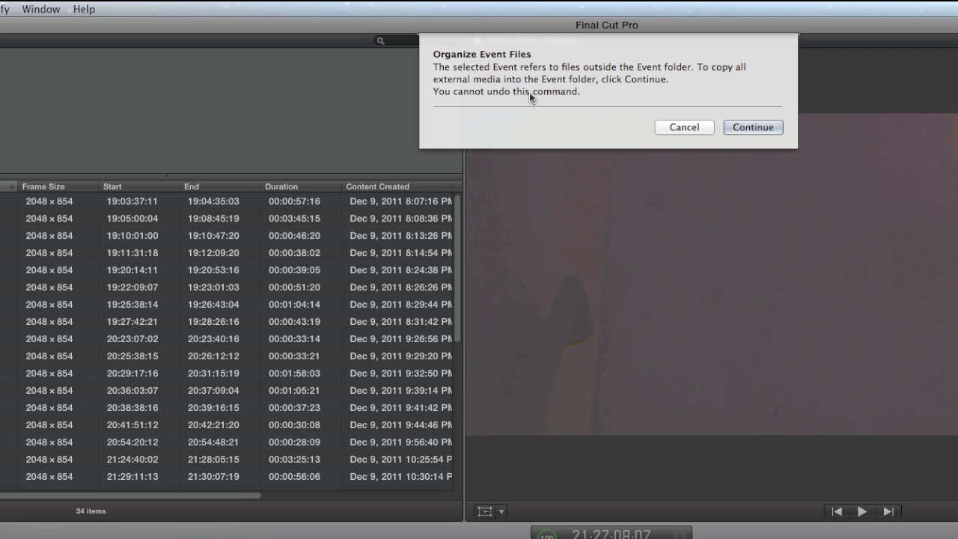
click(746, 125)
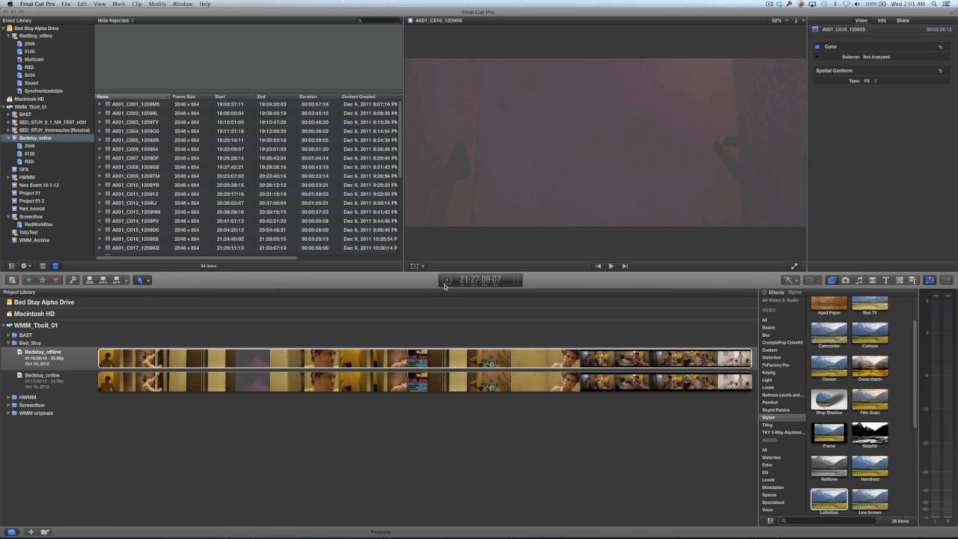
- Switch to Finder and check the copied A001_C001_1209M5 folder in Original Media
key(super+Tab)
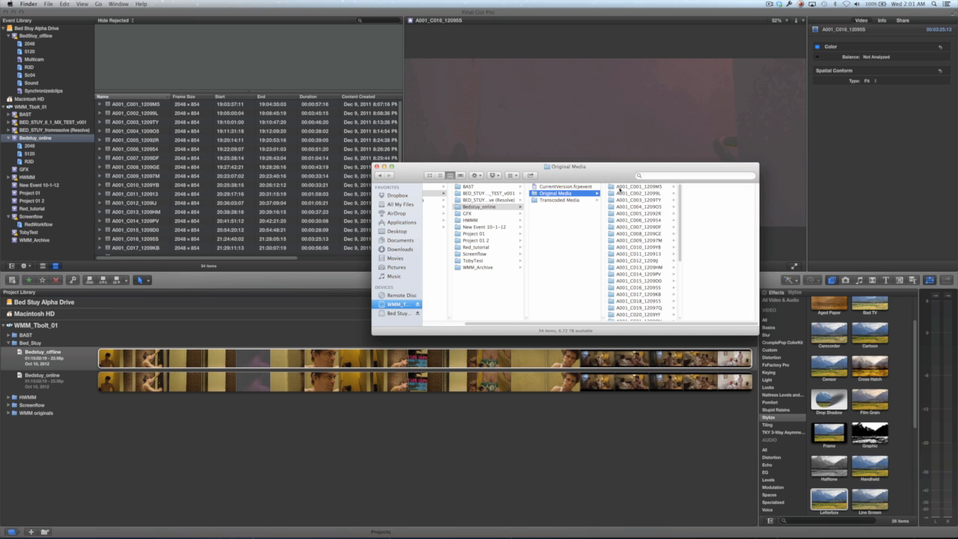
click(614, 186)
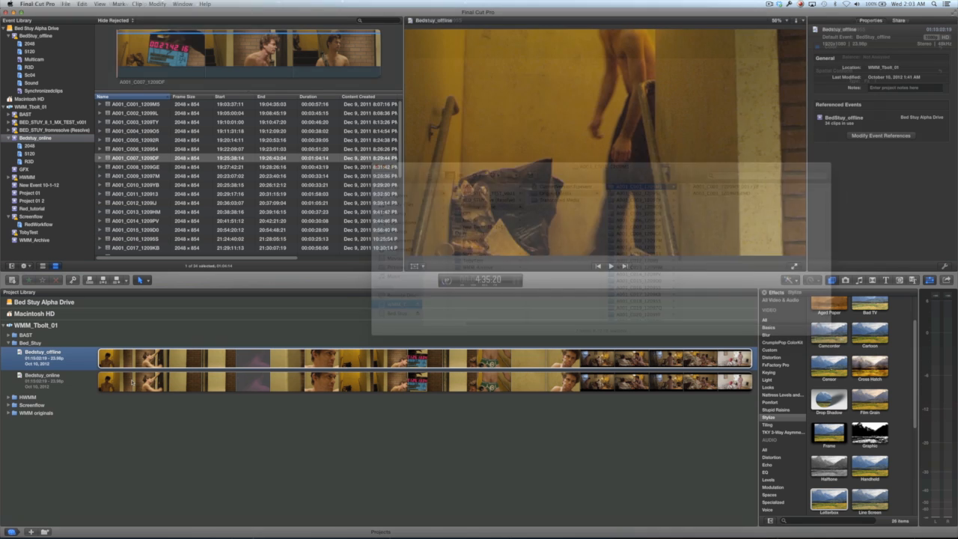
- Open the Bedstuy_online project in Final Cut Pro and set playback to use original or optimized media
click(132, 381)
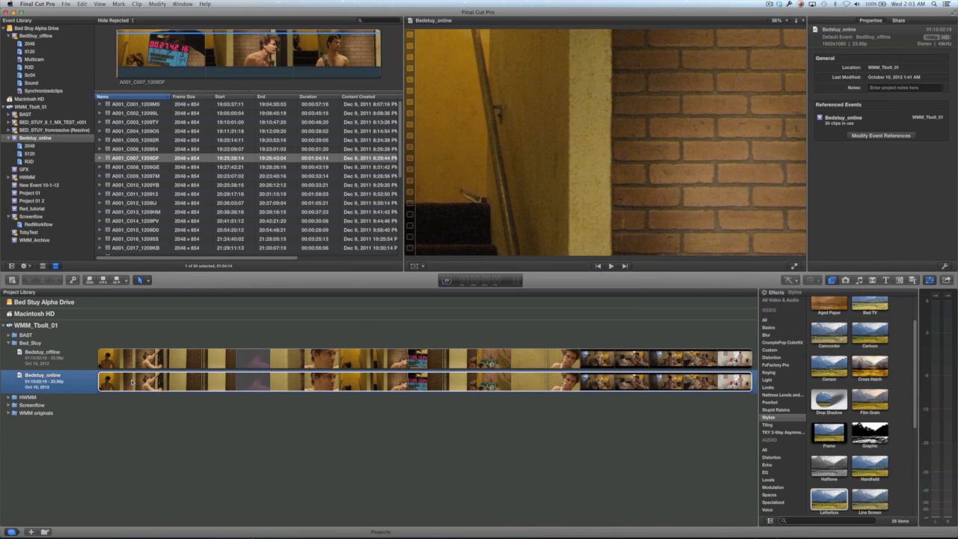
double_click(132, 381)
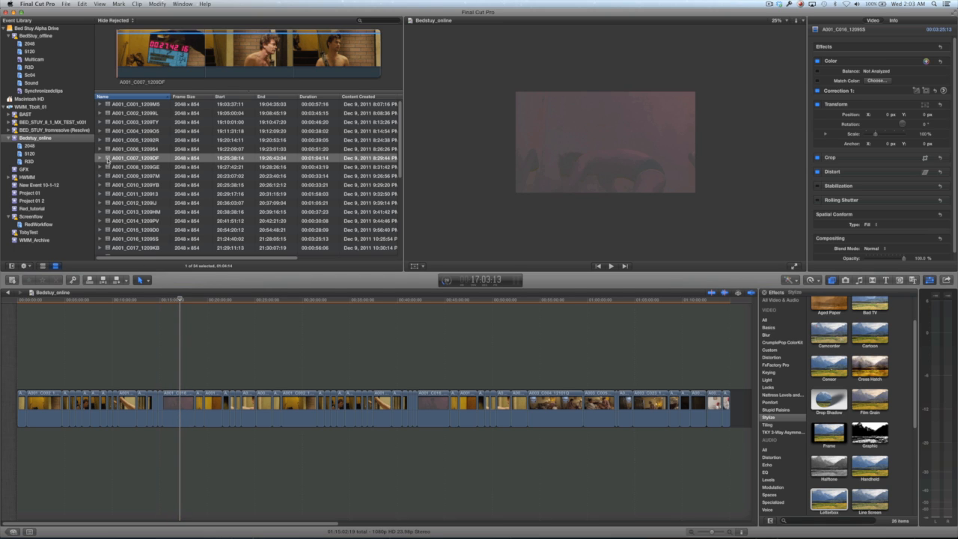
click(29, 4)
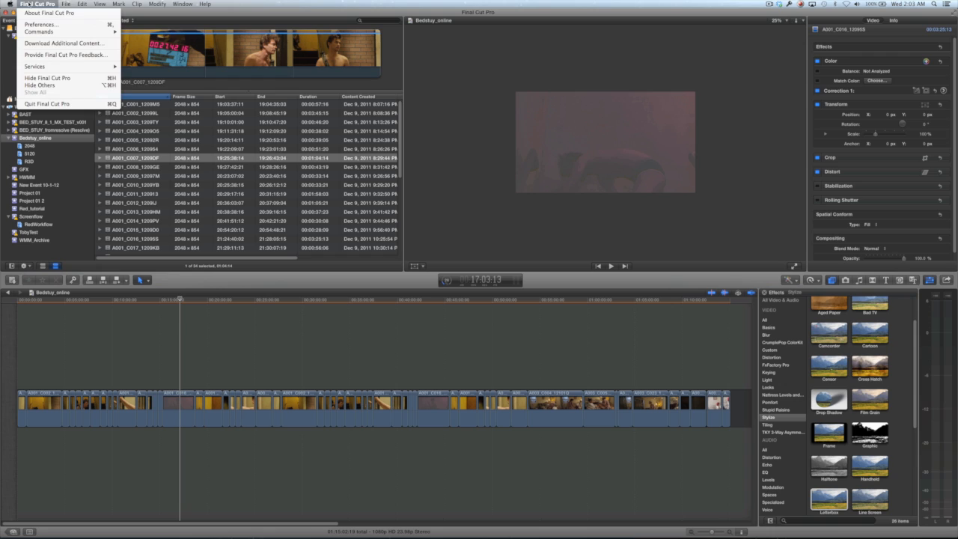
click(37, 25)
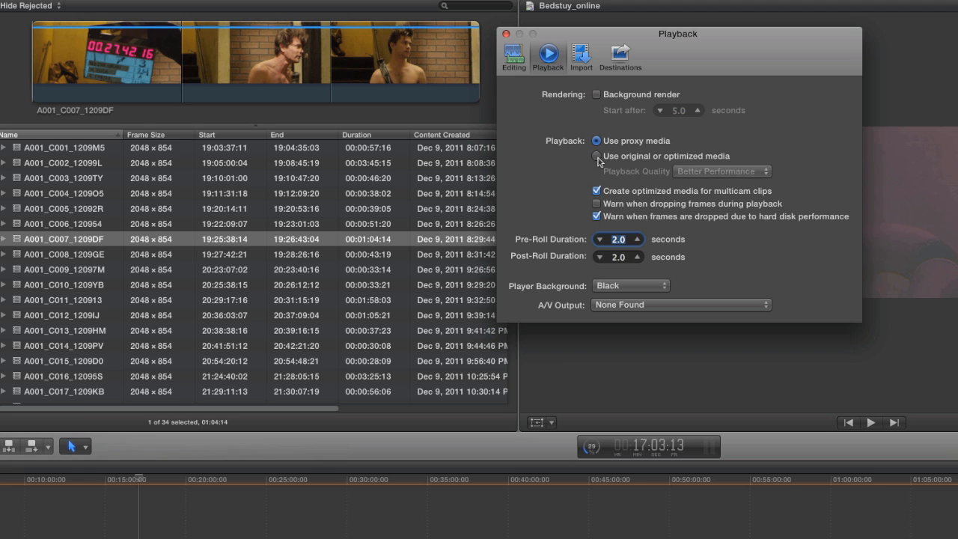
click(597, 156)
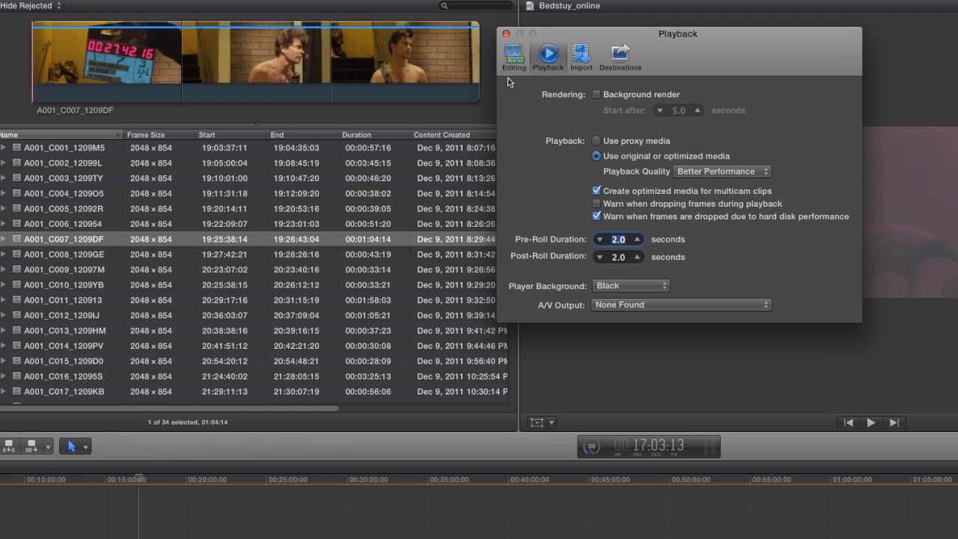
click(506, 35)
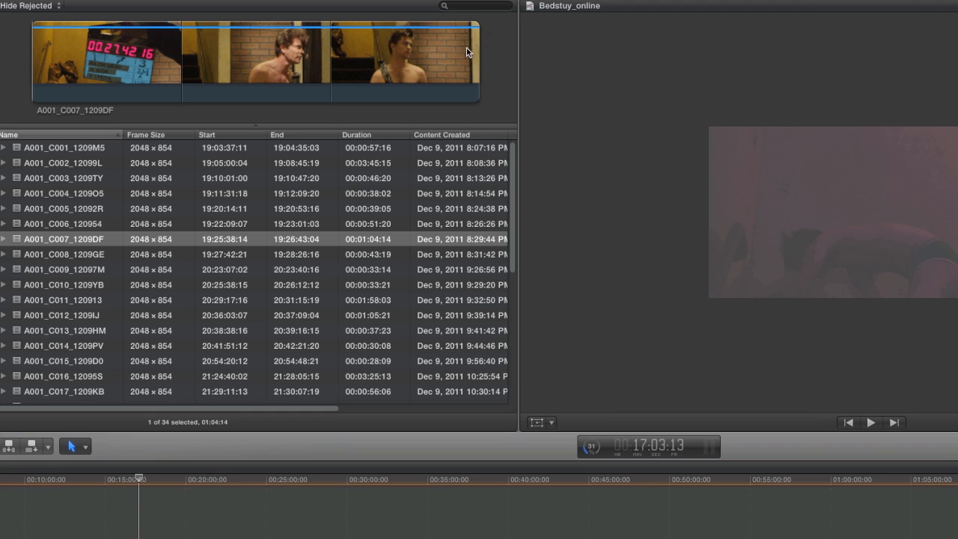
- Open the RED RAW settings of clip A001_C001_1209M5
click(86, 149)
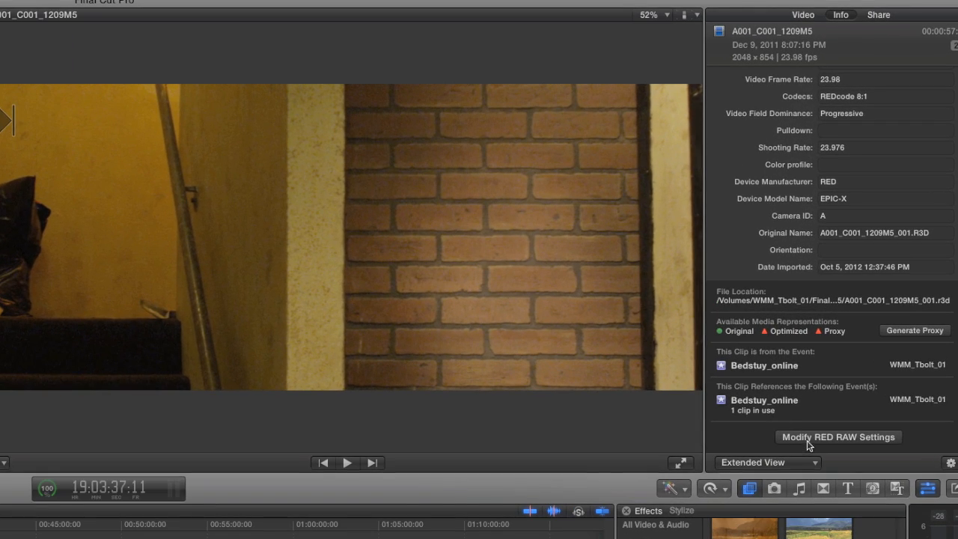
click(808, 438)
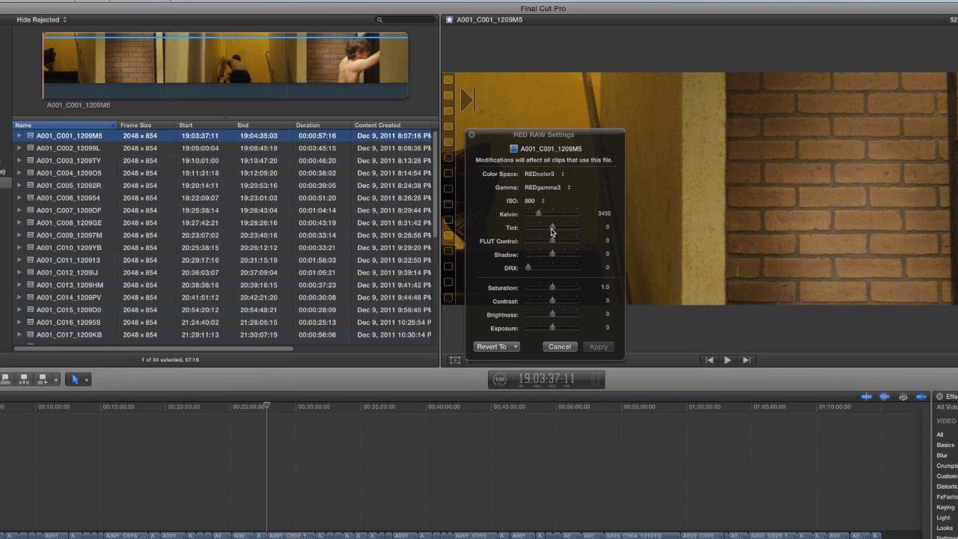
- Try a tint of 66.4 on A001_C001_1209M5 and discard the unapplied change while selecting A001_C002_12099L
drag(116, 288, 117, 288)
drag(553, 231, 569, 229)
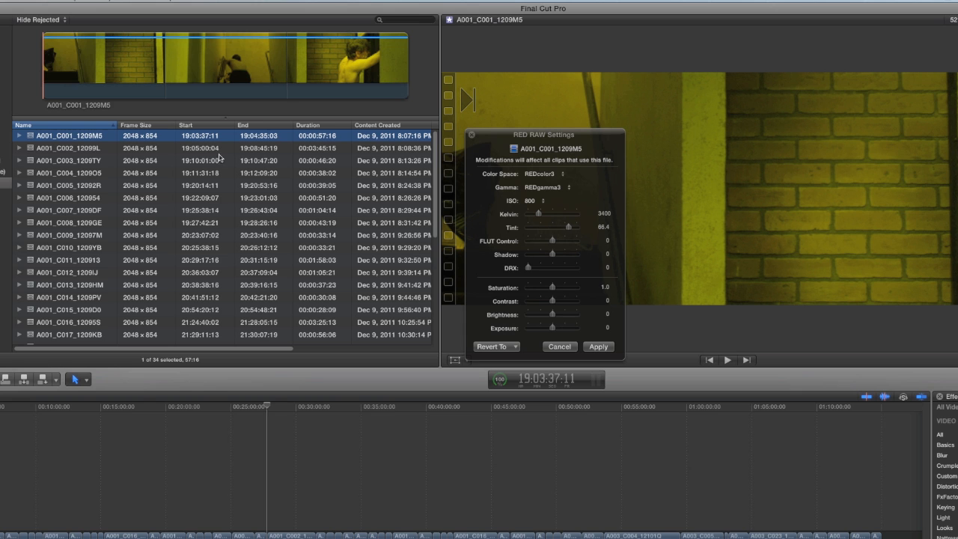
click(83, 150)
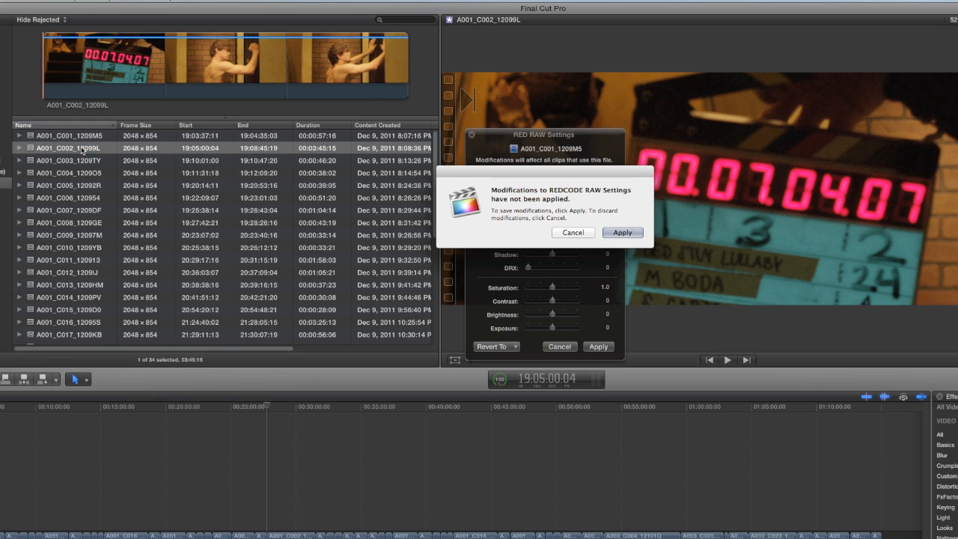
click(573, 232)
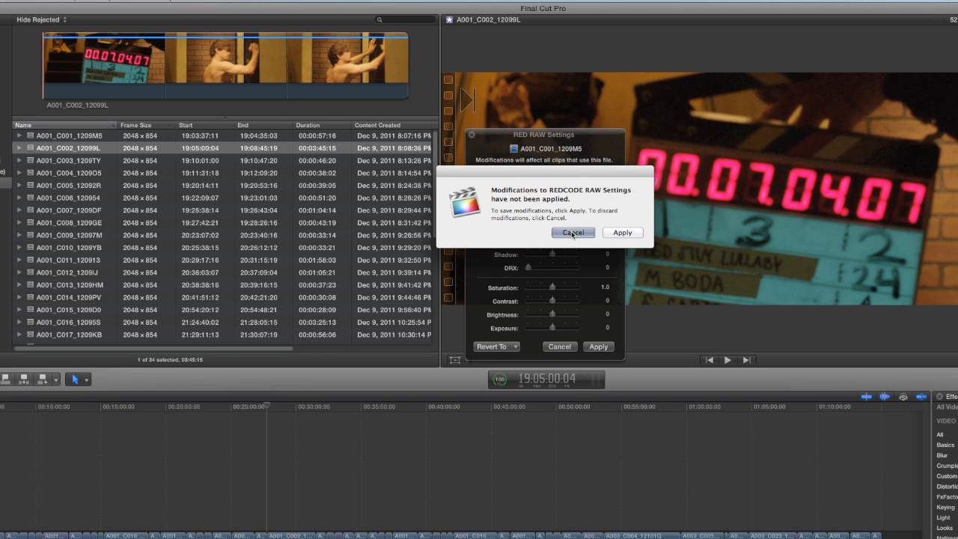
- Set the RED RAW tint of A001_C001_1209M5 to 34.4 and apply it
click(77, 139)
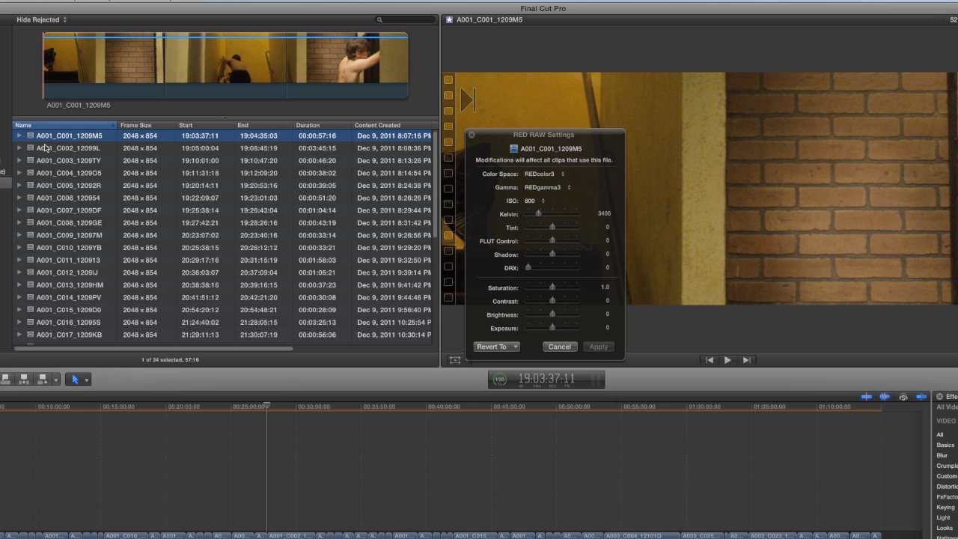
click(561, 228)
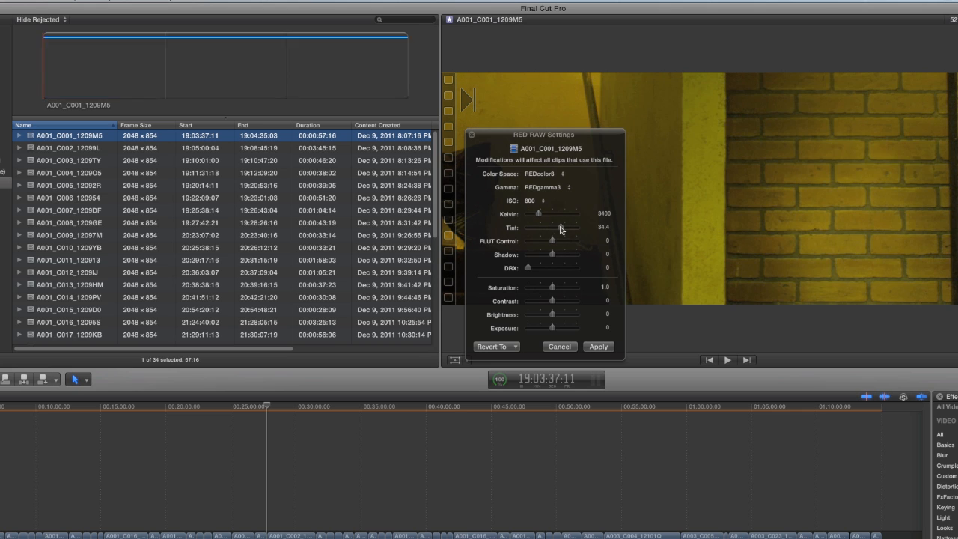
click(597, 345)
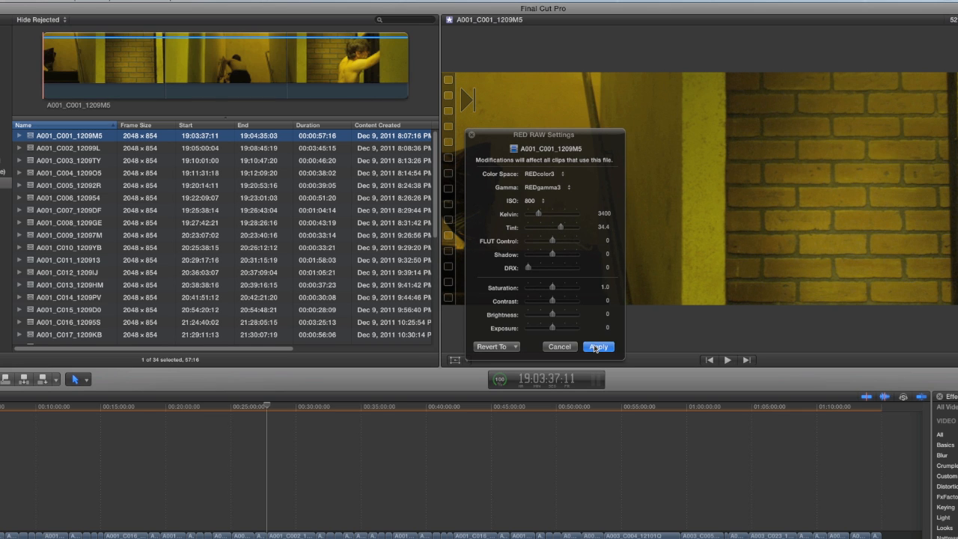
- Set the FLUT Control to 3.8 for the clips A001_C002_12099L through A001_C012_1209IJ together and apply it
click(74, 151)
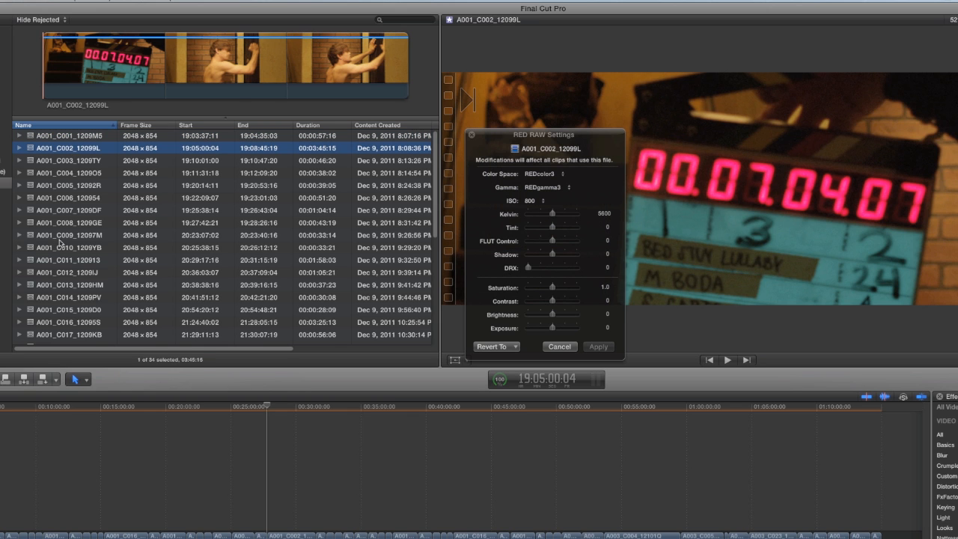
shift+click(60, 272)
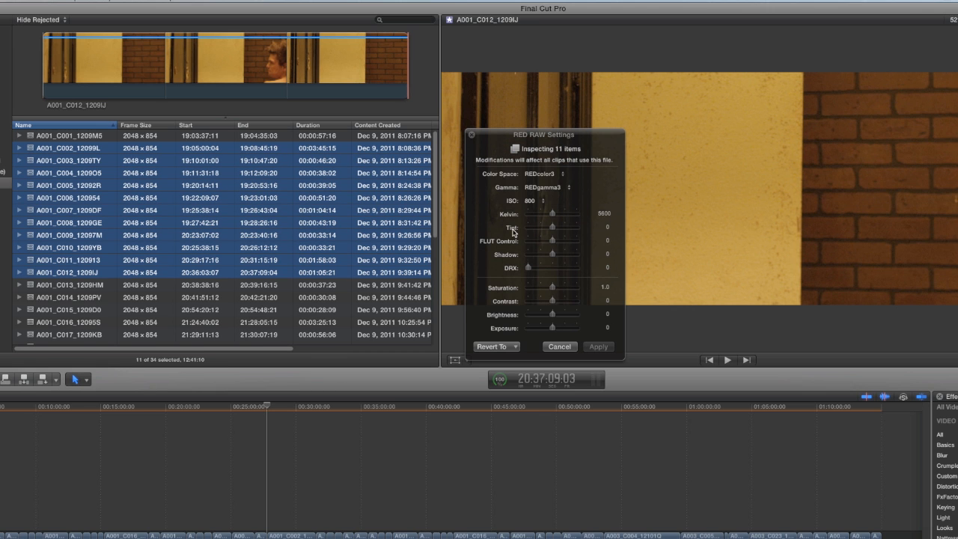
drag(564, 244, 561, 241)
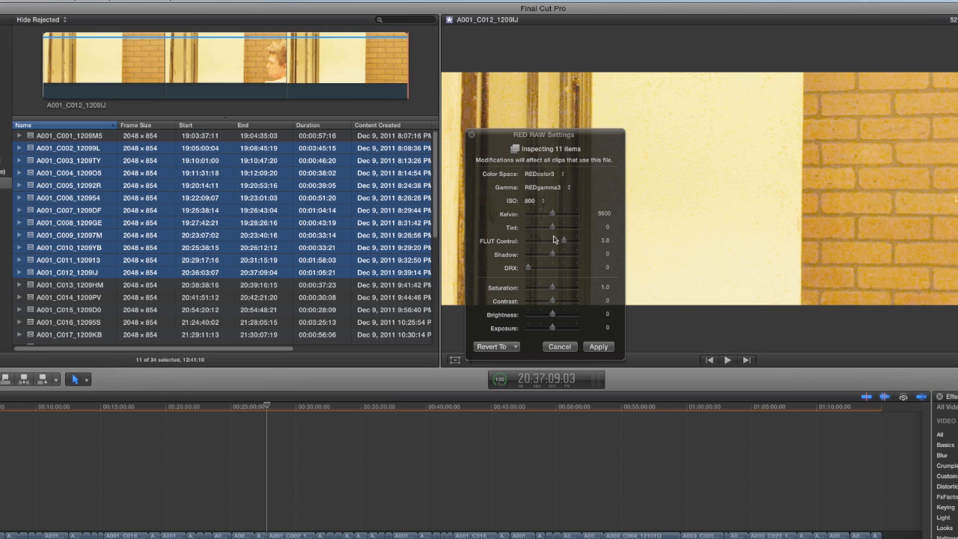
click(599, 348)
- Review the FLUT change on the individual clips from A001_C012_1209IJ back to A001_C008_1209GE
click(84, 273)
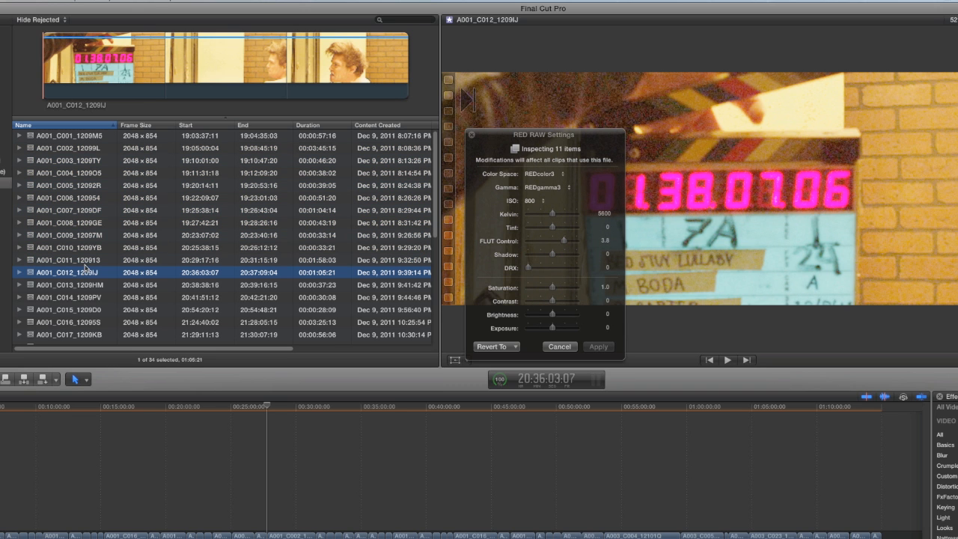
key(Up)
key(Up)
key(Up)
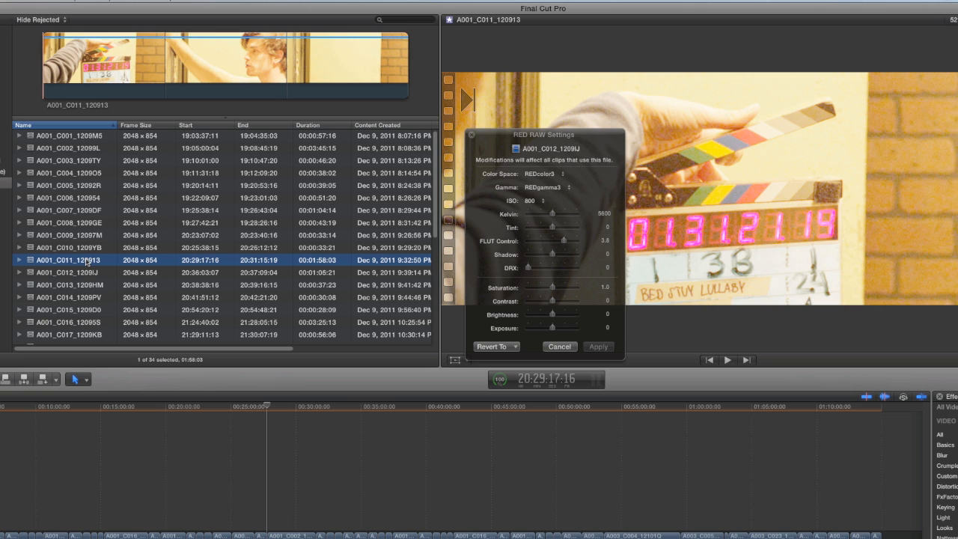
key(Up)
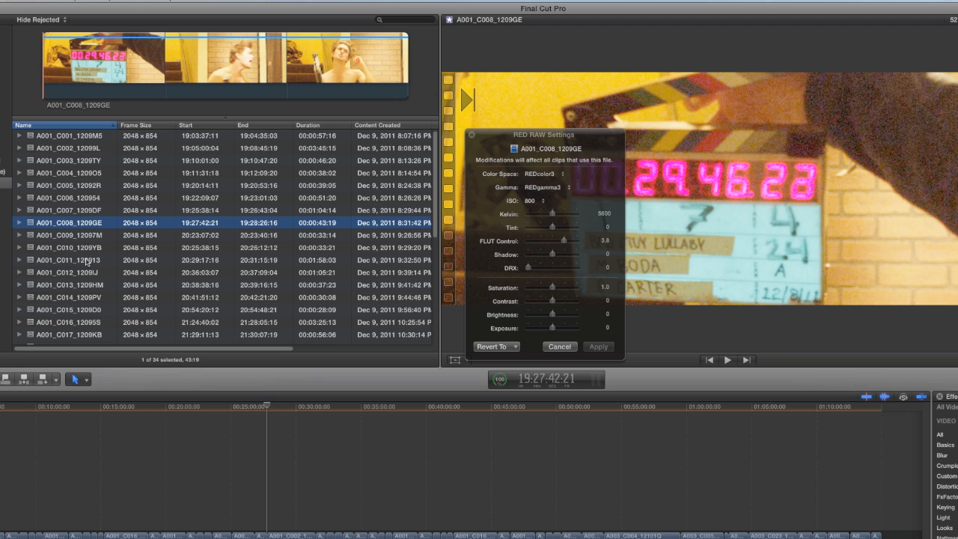
- Revert the RED RAW settings of clips A001_C001_1209M5 through A001_C011_120913 to neutral values
click(87, 260)
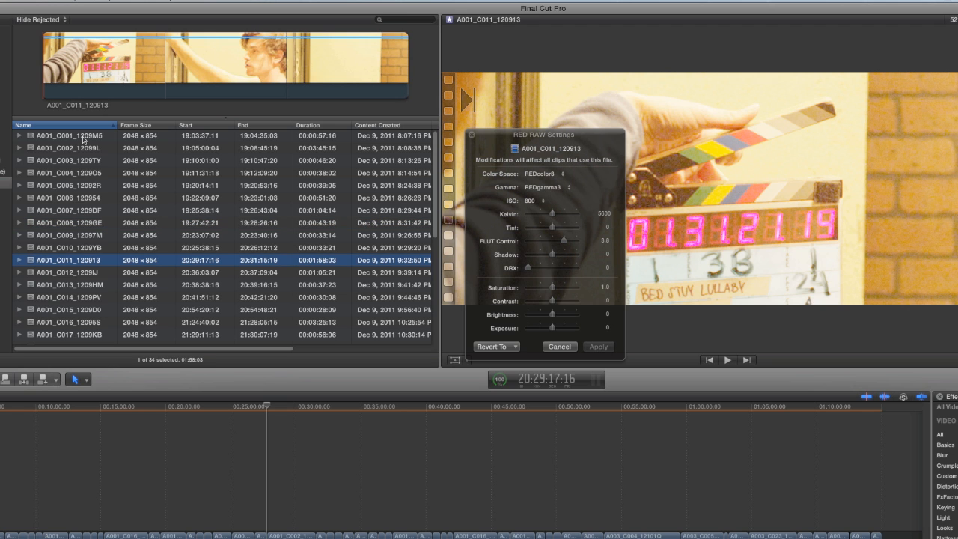
shift+click(84, 137)
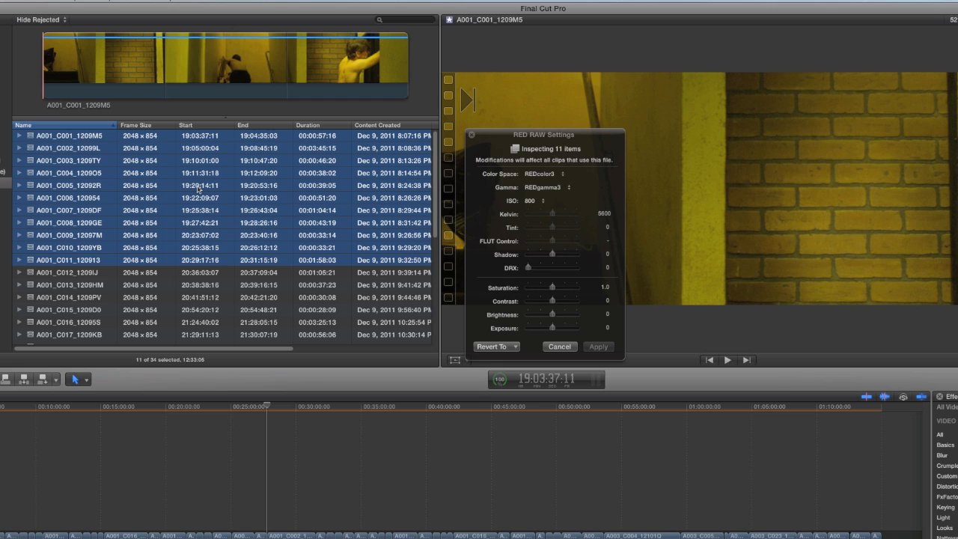
click(490, 346)
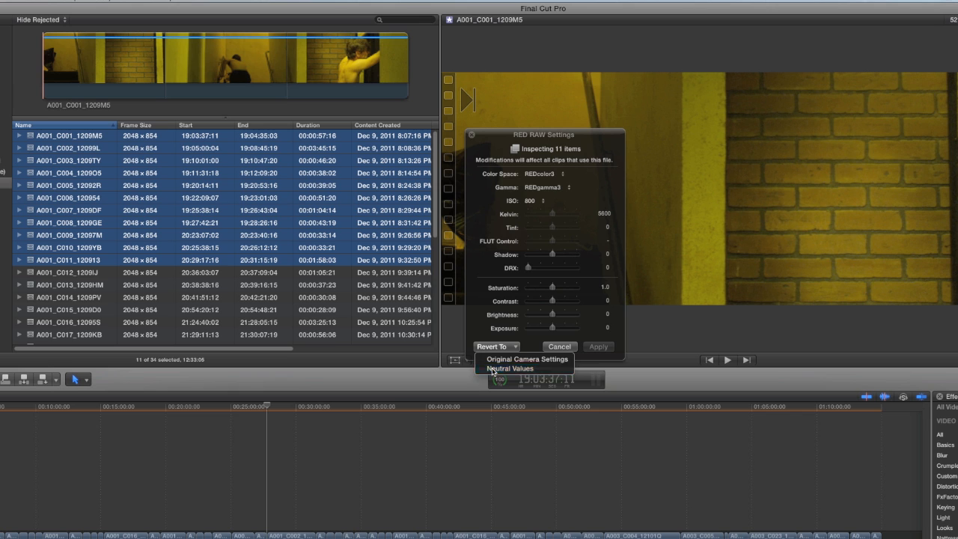
click(494, 369)
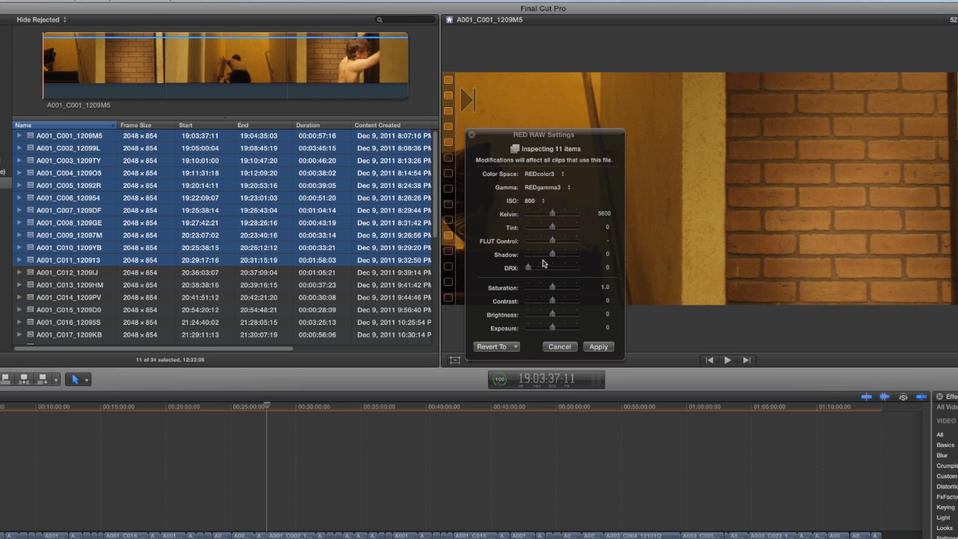
- Revert clips A001_C001_1209M5 through A001_C011_120913 to original camera settings, choose color space REDcolor3 and gamma REDgamma3, and apply the changes
click(486, 350)
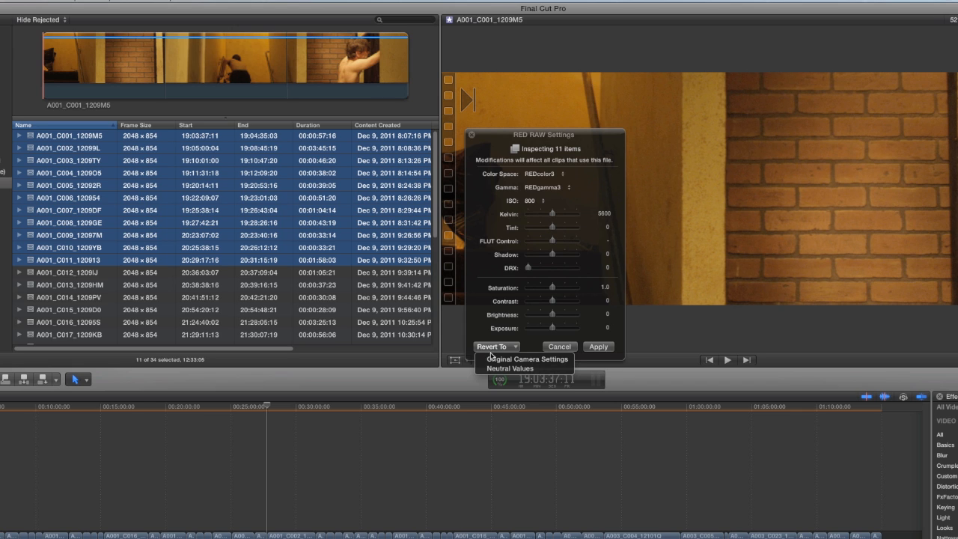
click(493, 361)
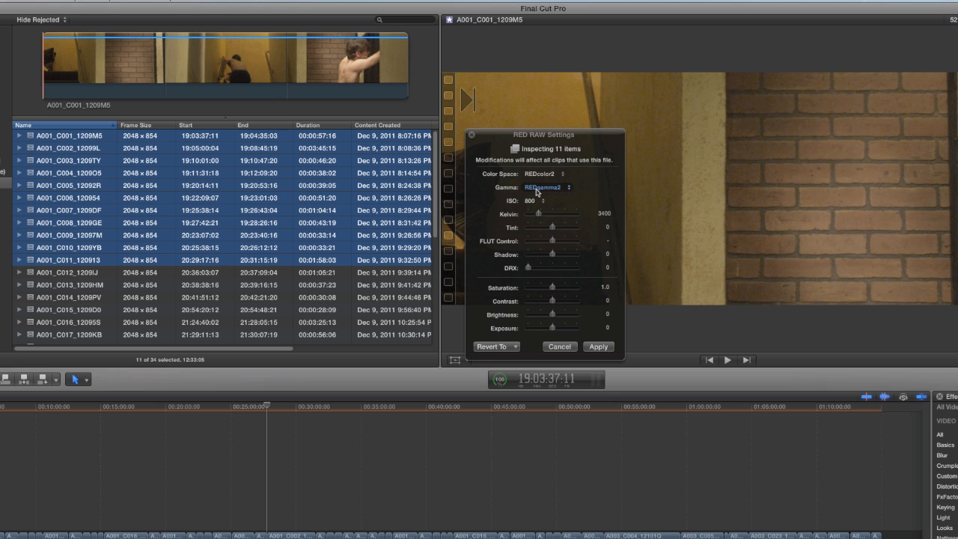
click(536, 175)
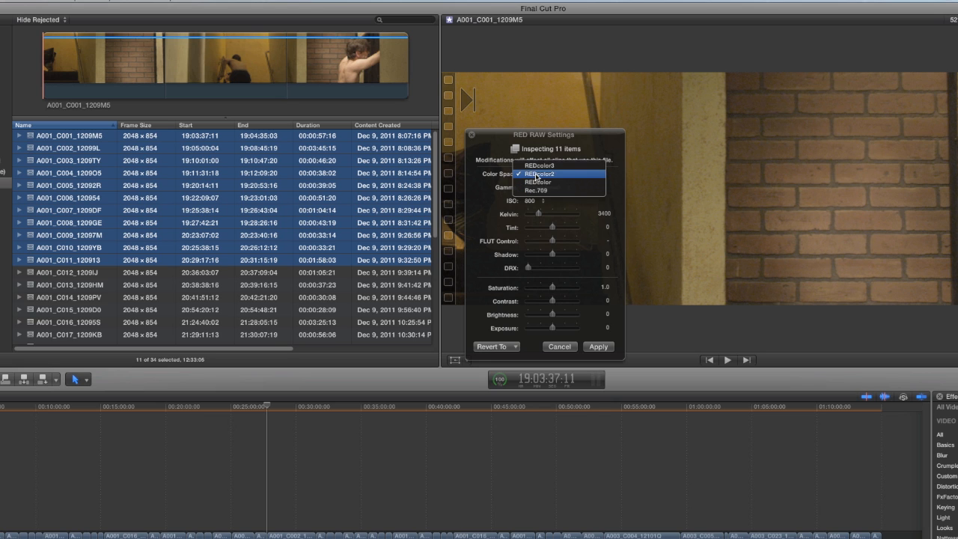
click(537, 165)
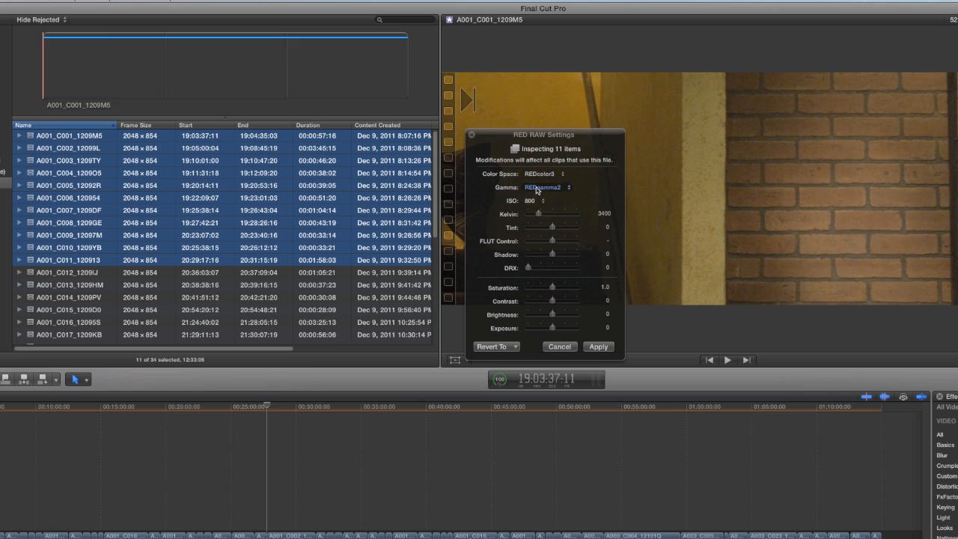
click(536, 187)
click(539, 179)
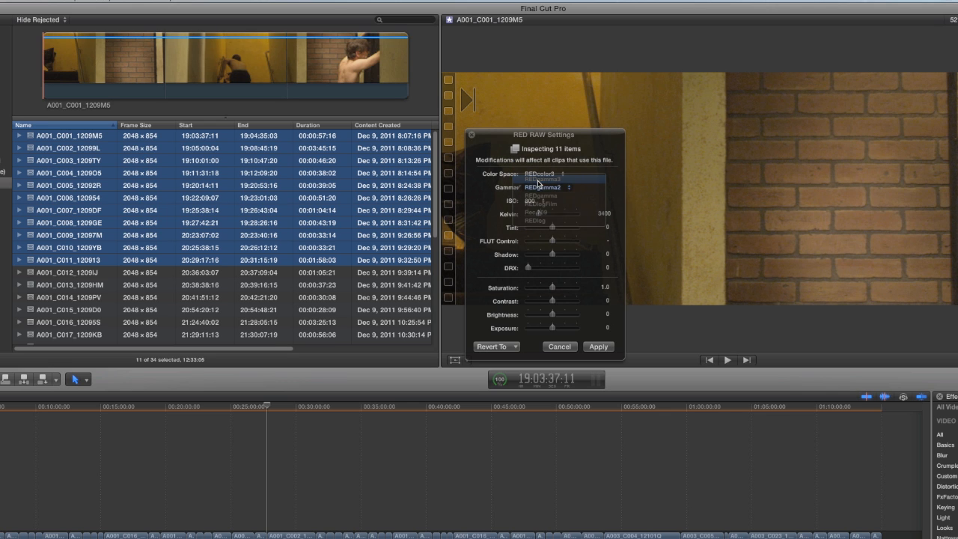
click(595, 349)
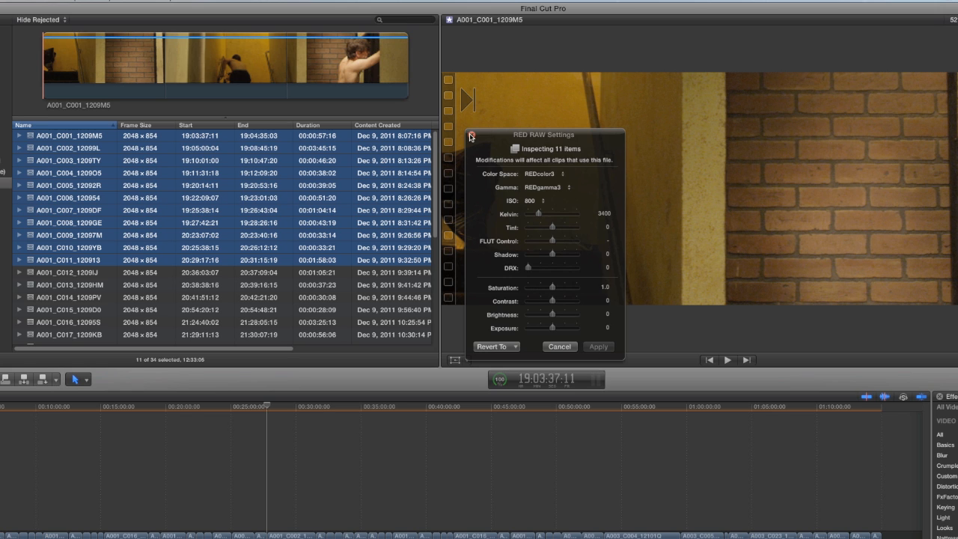
click(472, 136)
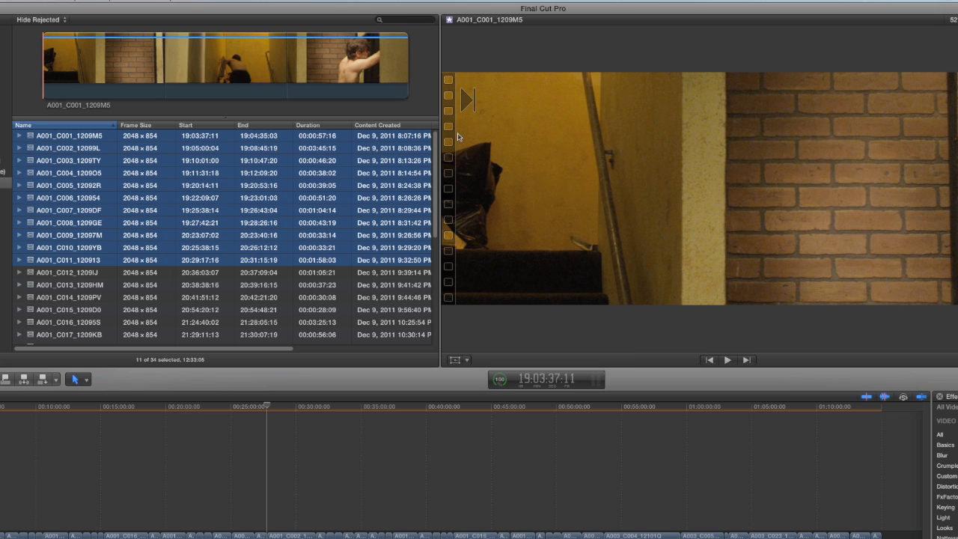
- Review the RED RAW result on the individual clips from A001_C001_1209M5 to A001_C004_1209O5
click(90, 136)
click(90, 150)
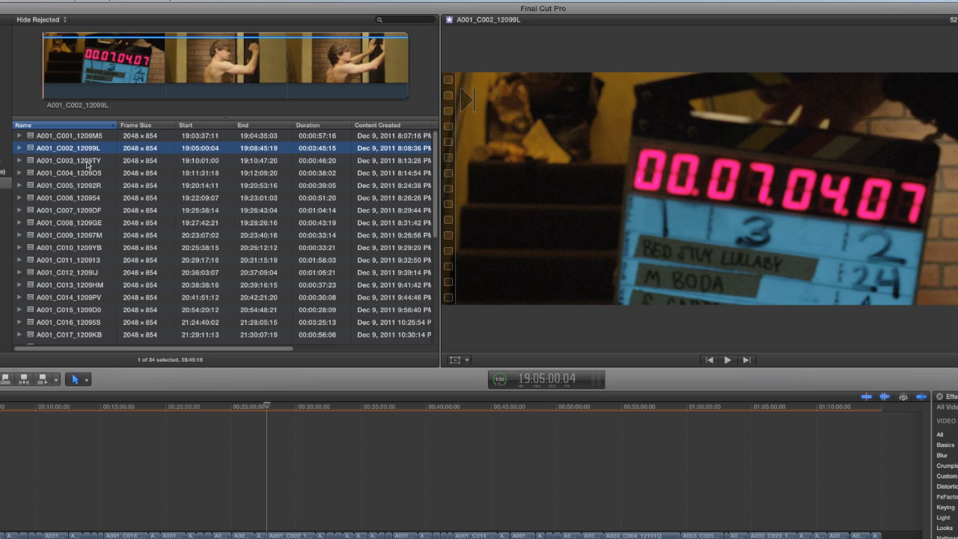
click(88, 162)
click(87, 175)
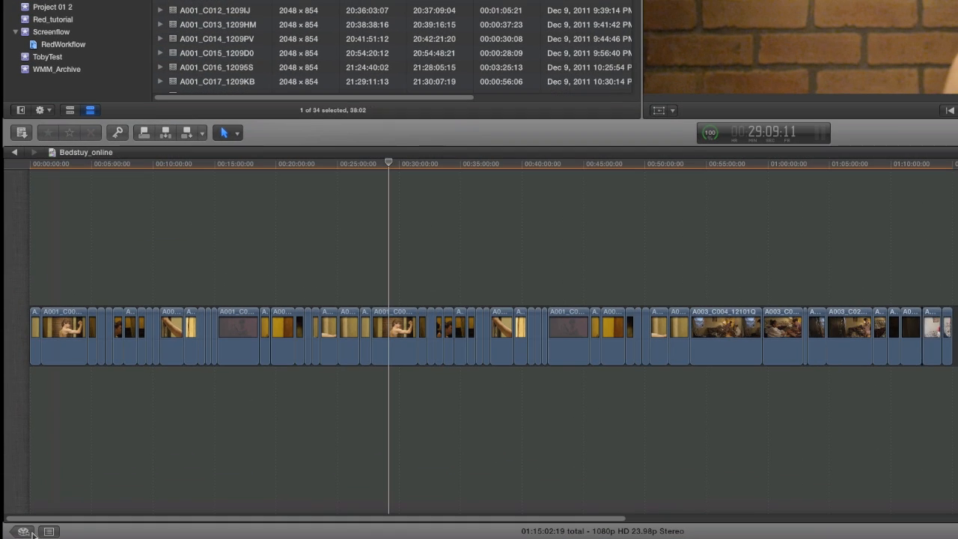
- Select all clips tagged 5120 in the Bedstuy_online timeline, using the timeline index
click(49, 531)
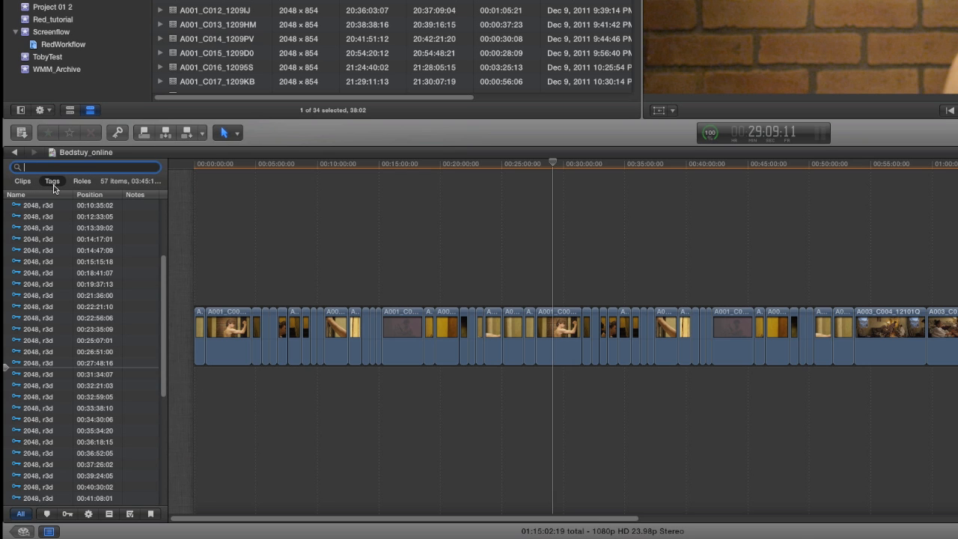
scroll(35, 322, down, 10)
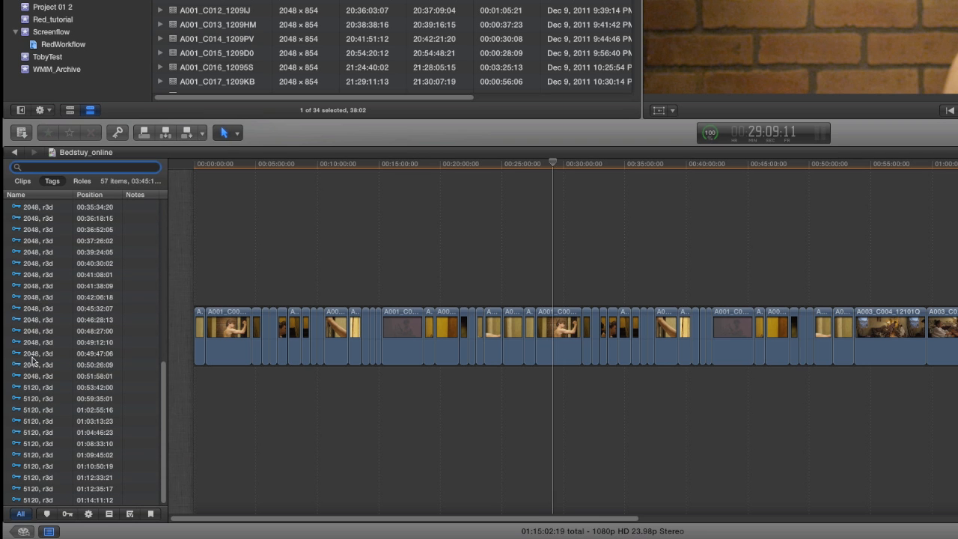
click(35, 387)
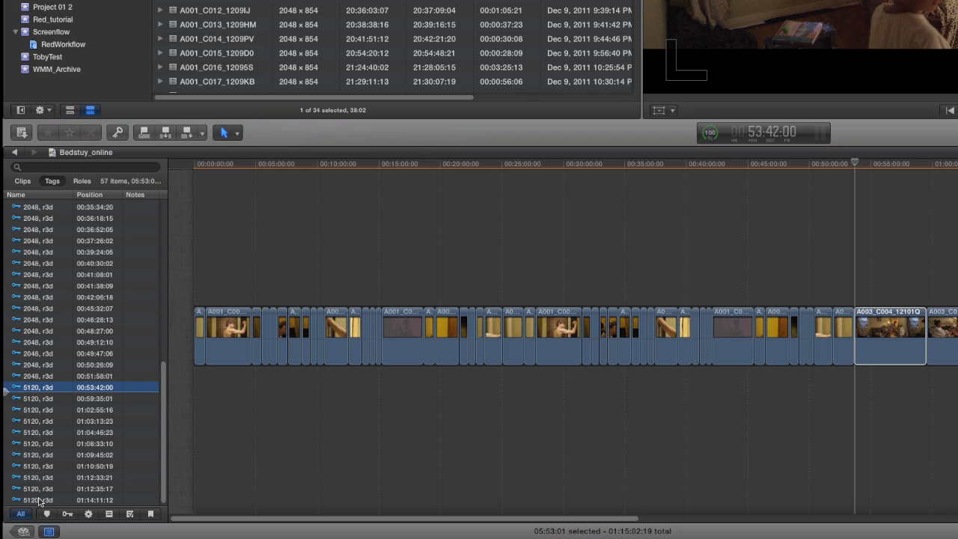
shift+click(38, 500)
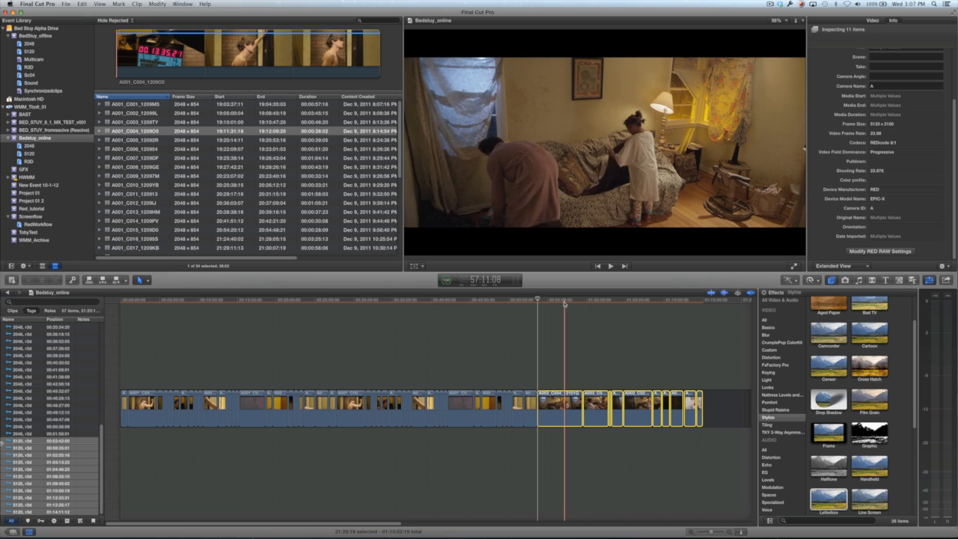
- Enlarge the selected 5120 clips together to about 132% with Transform, and inspect their framing at other points of the timeline
click(564, 303)
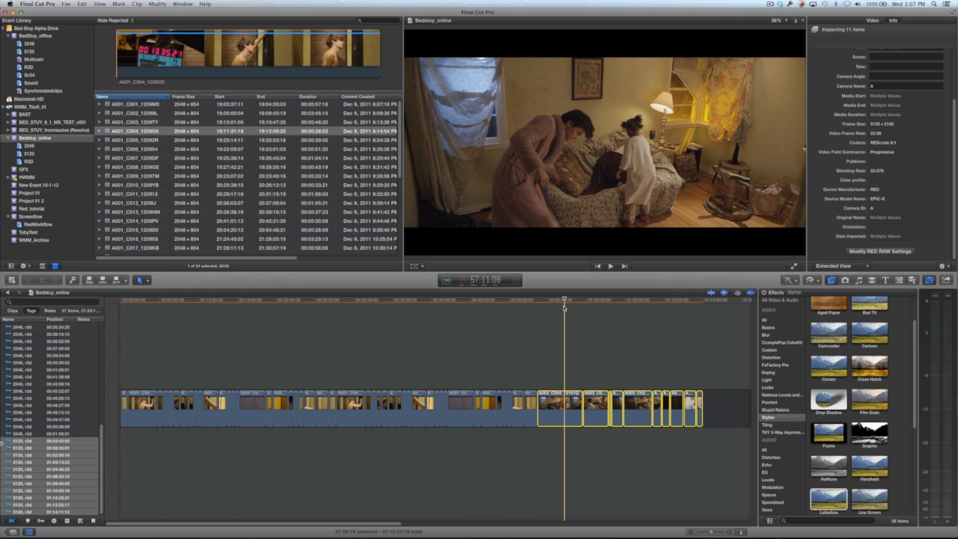
key(shift+t)
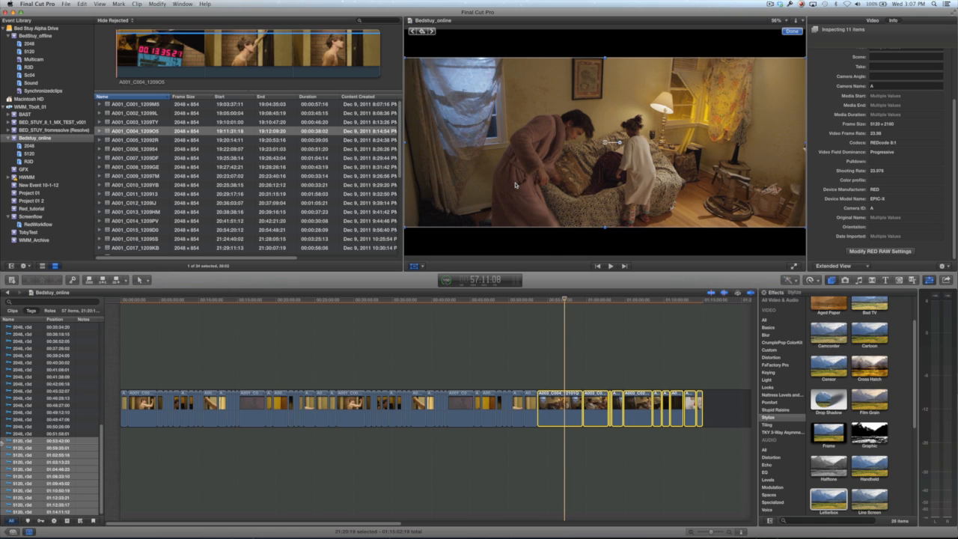
drag(405, 58, 378, 31)
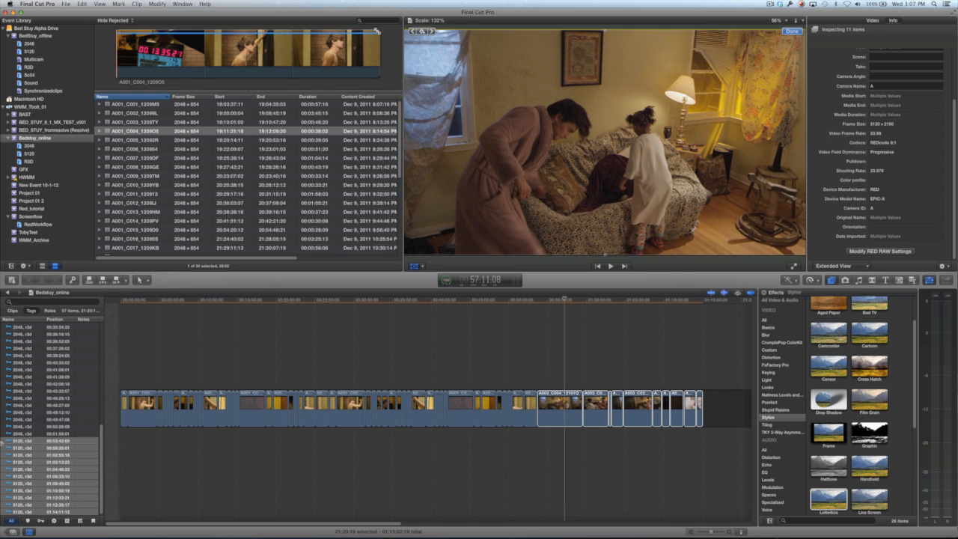
drag(375, 29, 376, 31)
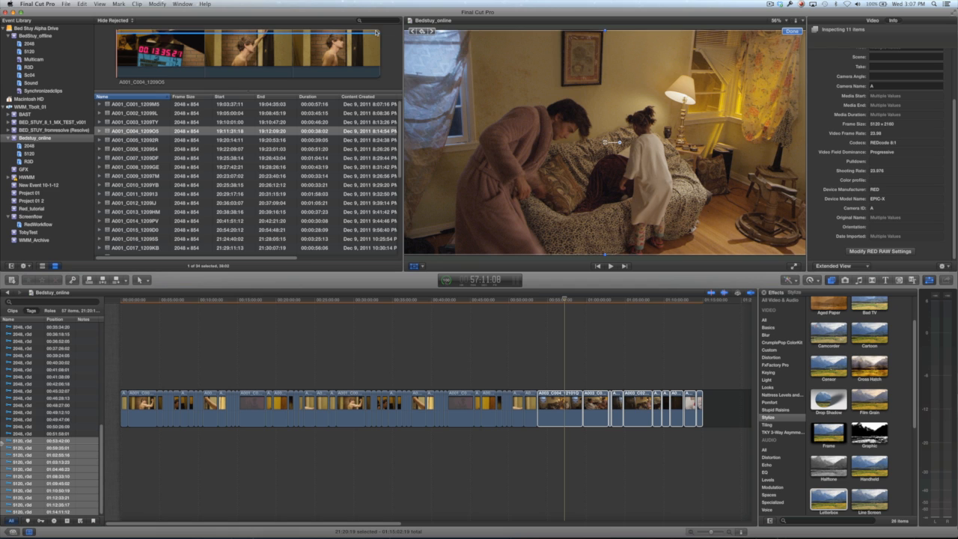
click(571, 301)
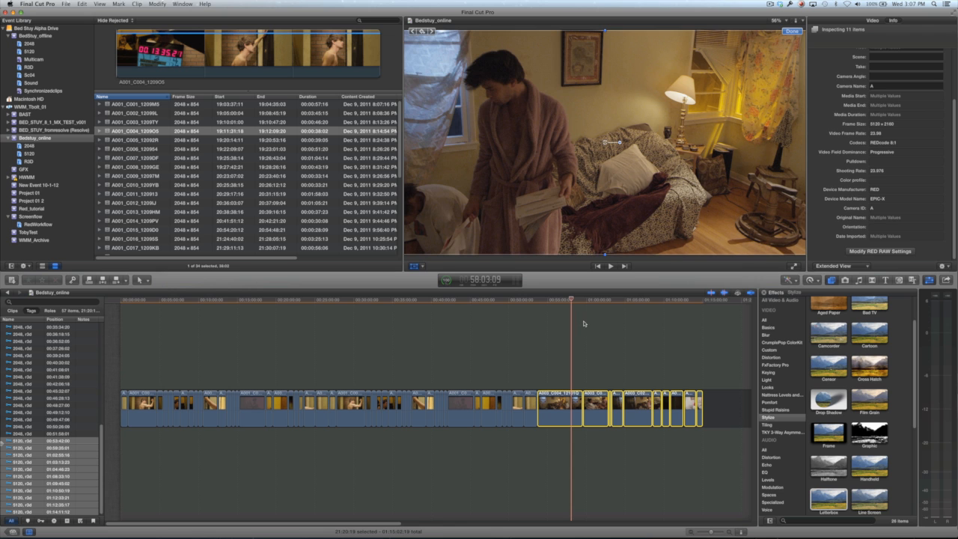
key(a)
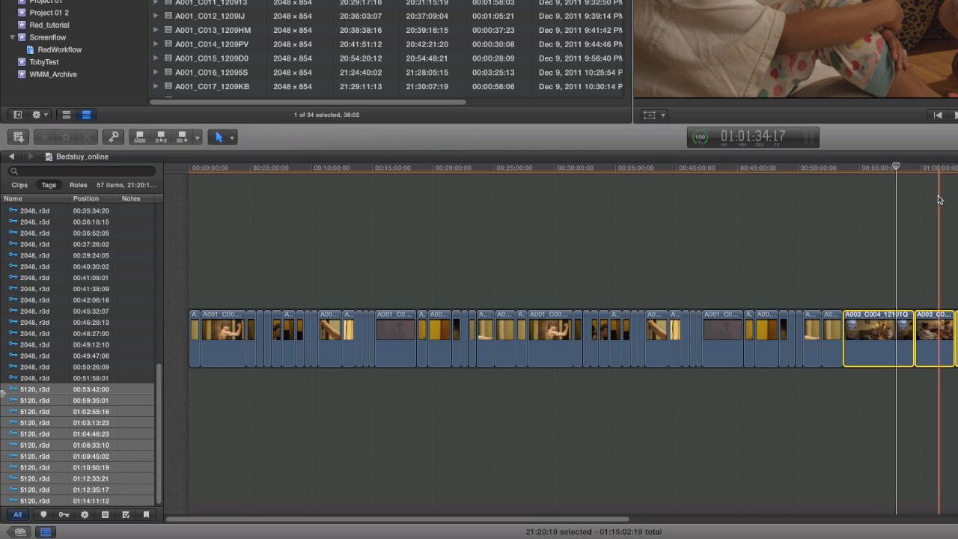
click(940, 200)
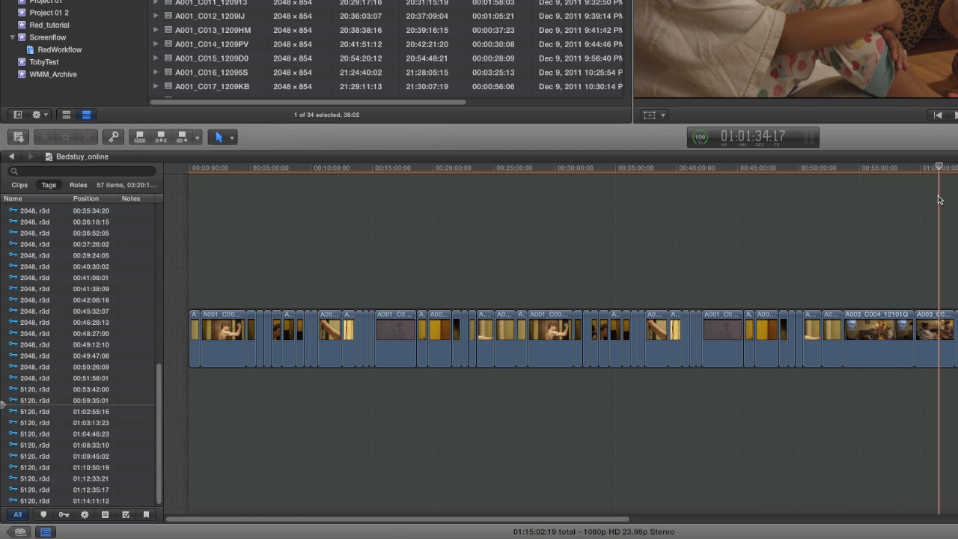
click(865, 230)
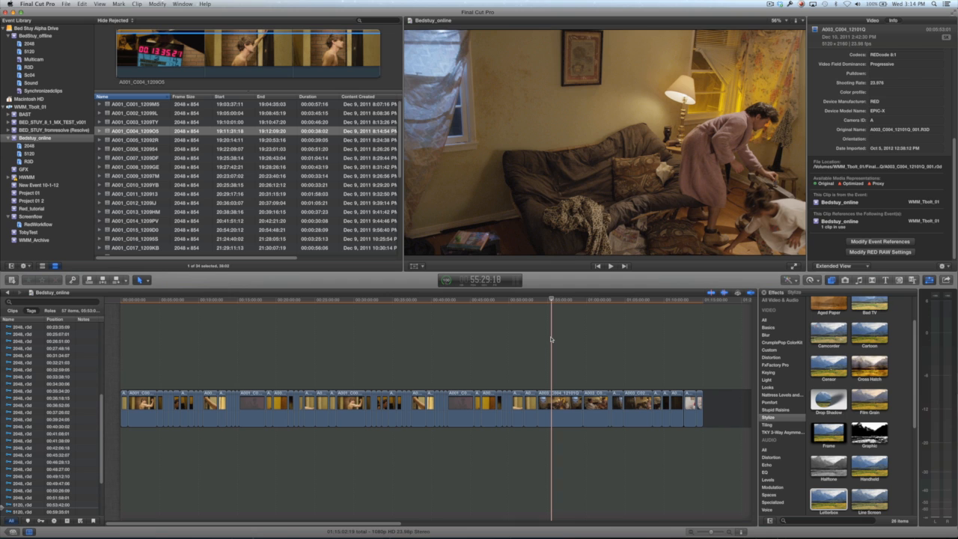
- Combine all clips in the timeline into a compound clip named Bedstuy_letterbox
key(super+a)
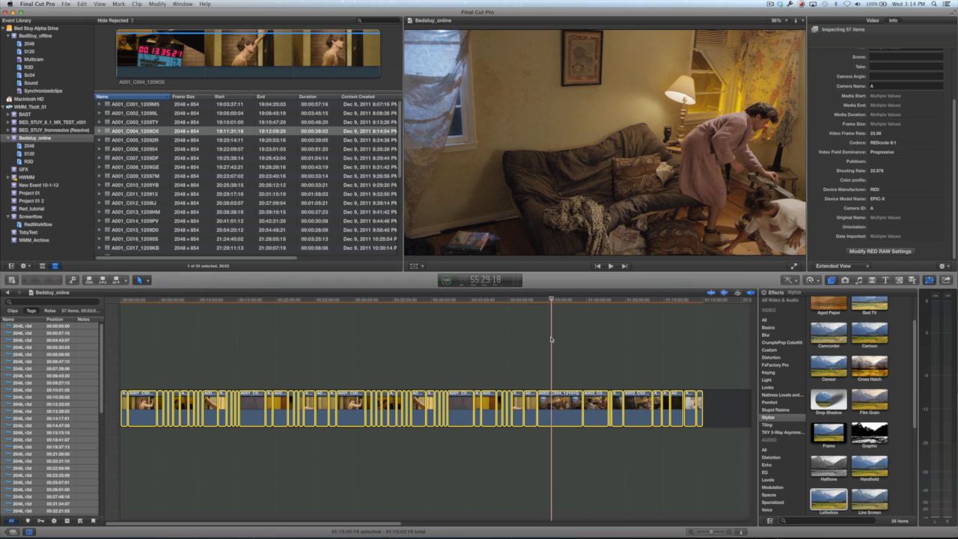
right_click(559, 400)
click(572, 405)
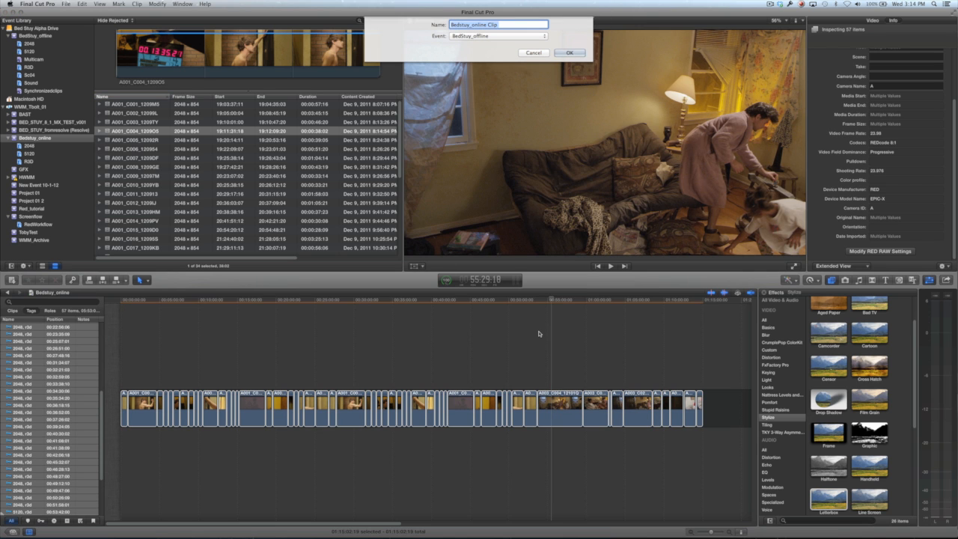
text(Bedstuy_letterbox)
key(Return)
- Add the Letterbox effect to the Bedstuy_letterbox compound clip and set its aspect ratio to 2.35:1
key(super+a)
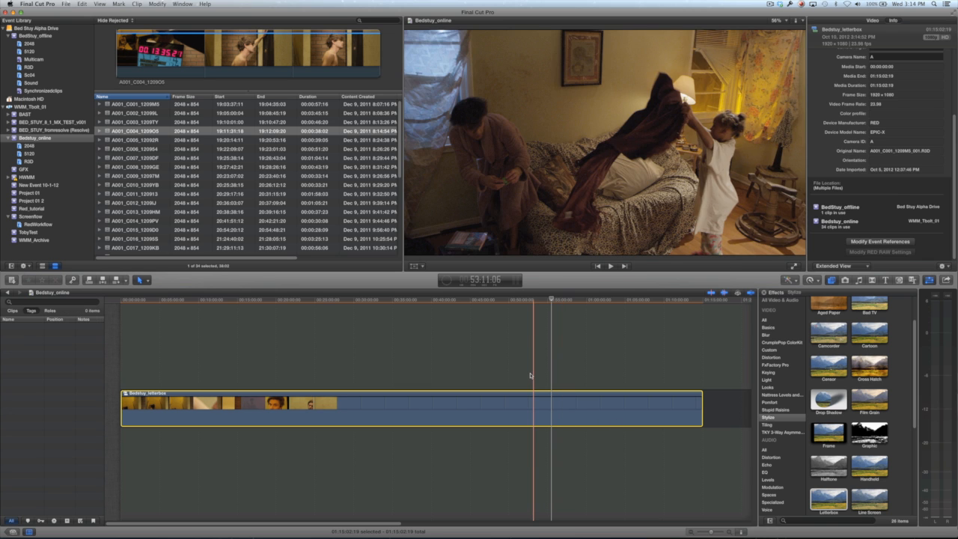
click(574, 371)
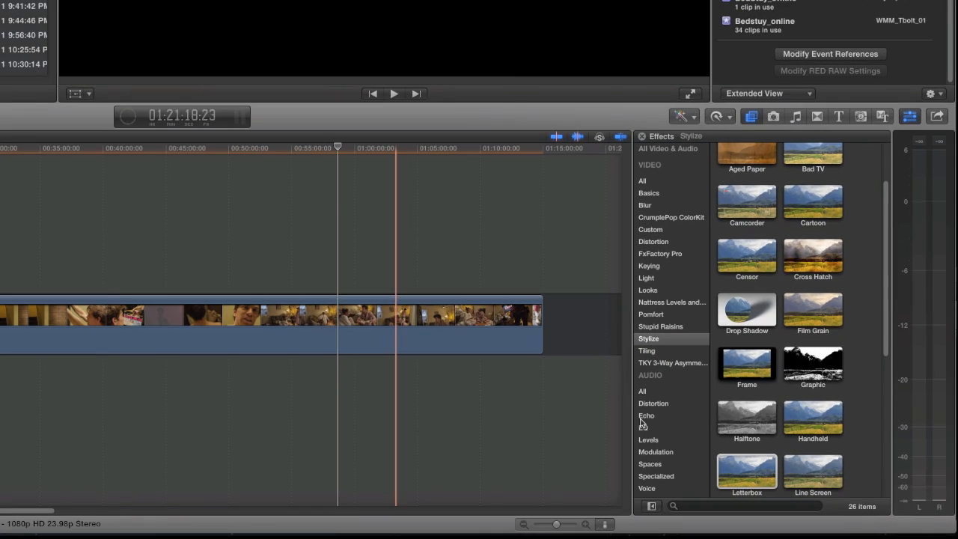
click(731, 467)
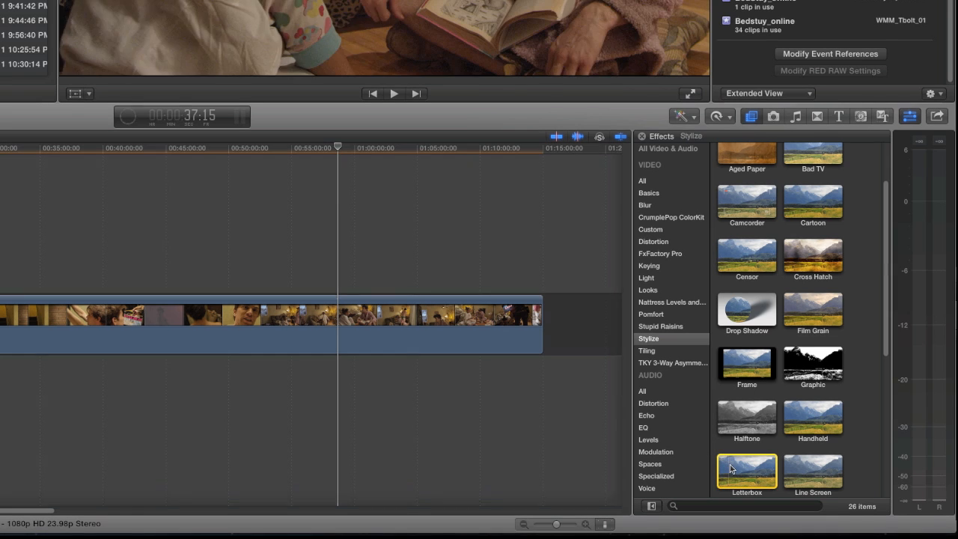
drag(731, 468, 396, 319)
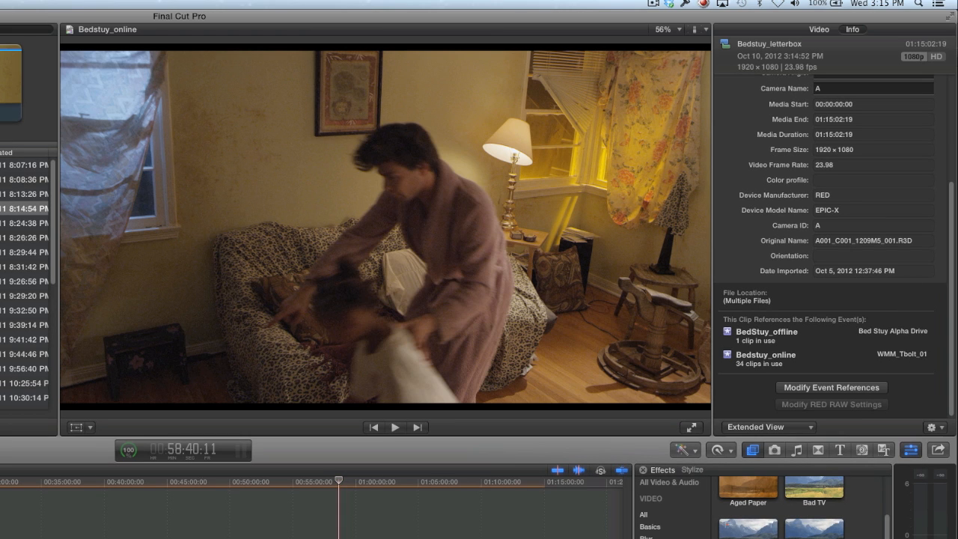
click(818, 30)
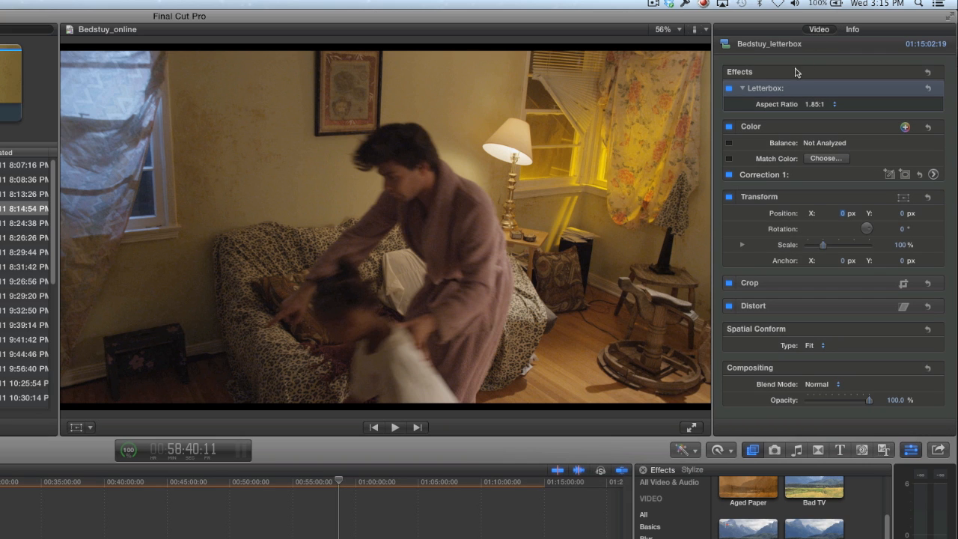
click(815, 105)
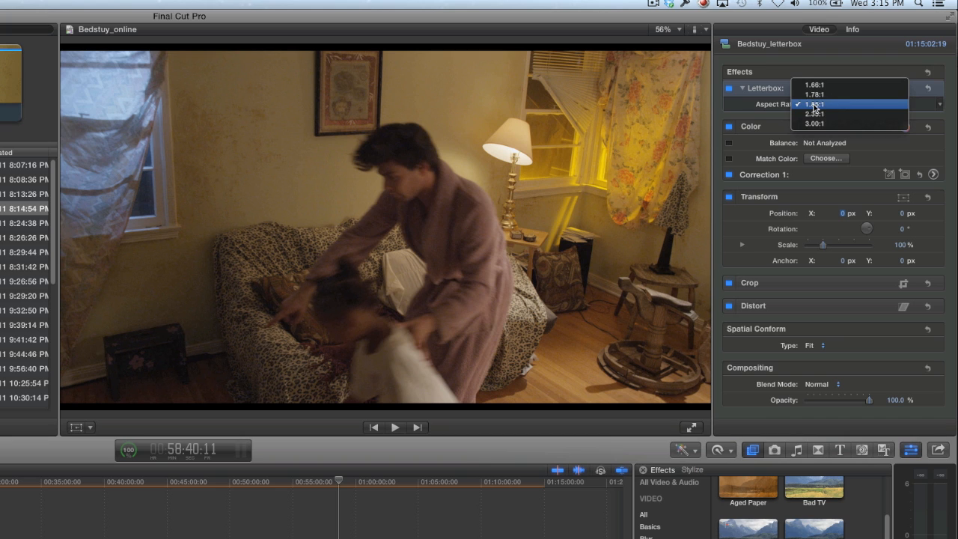
click(814, 114)
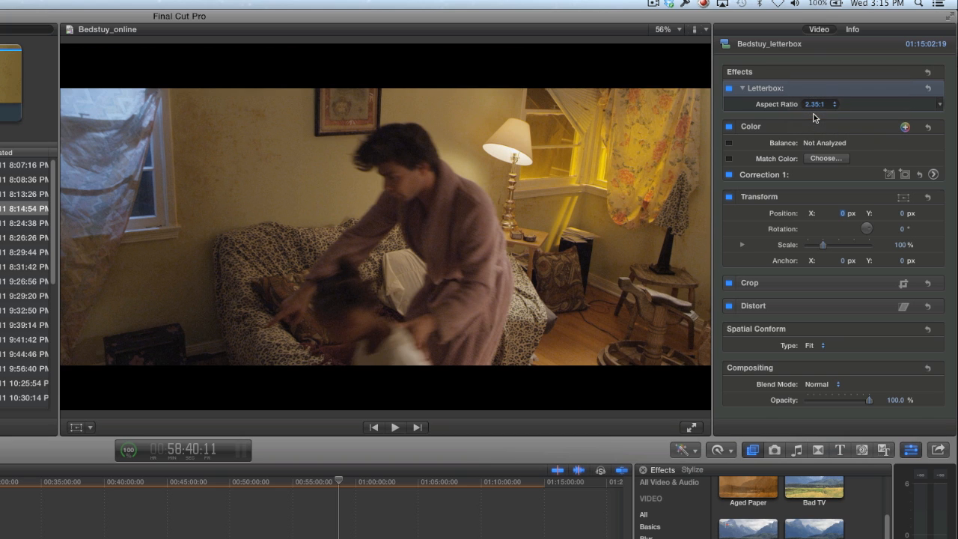
- Try the 3.00:1 aspect ratio for the letterbox, and return it to 2.35:1
click(813, 114)
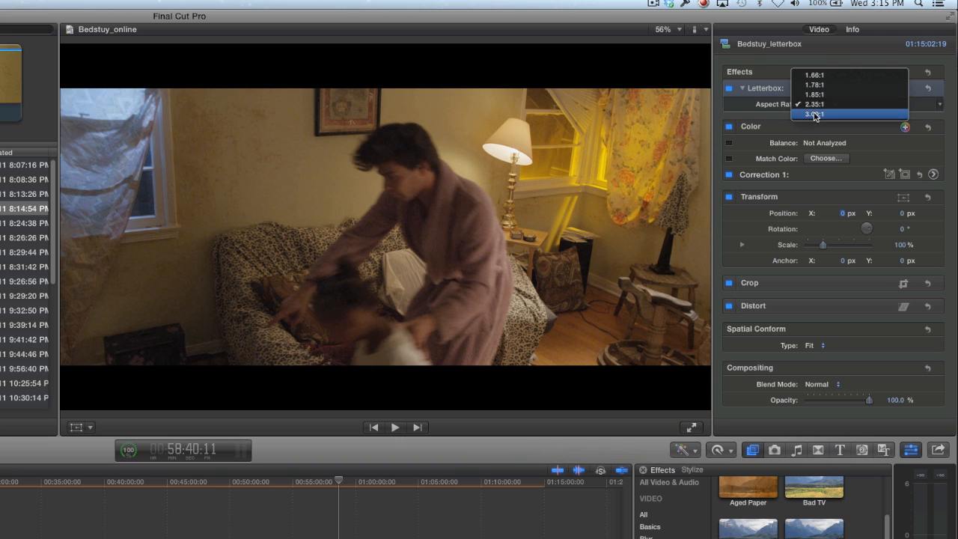
click(813, 114)
click(814, 105)
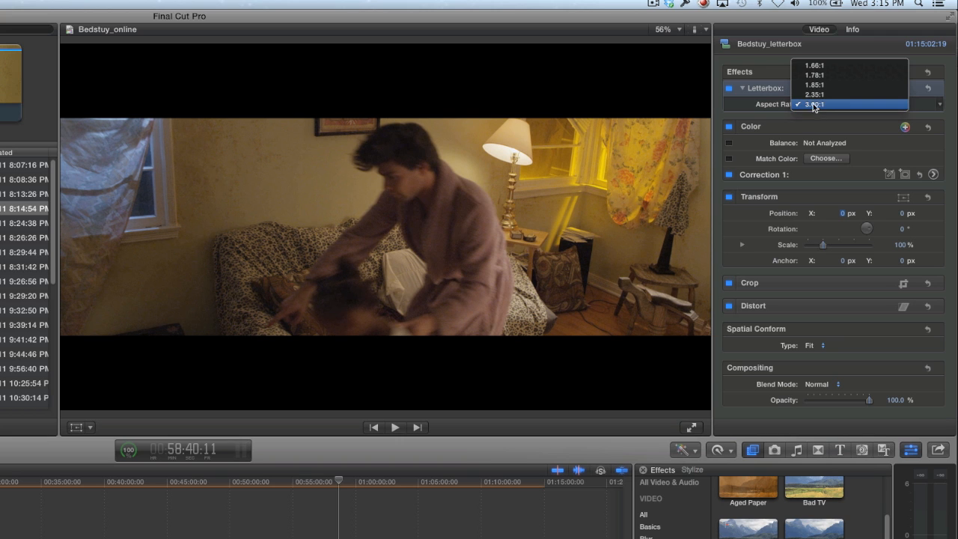
click(814, 95)
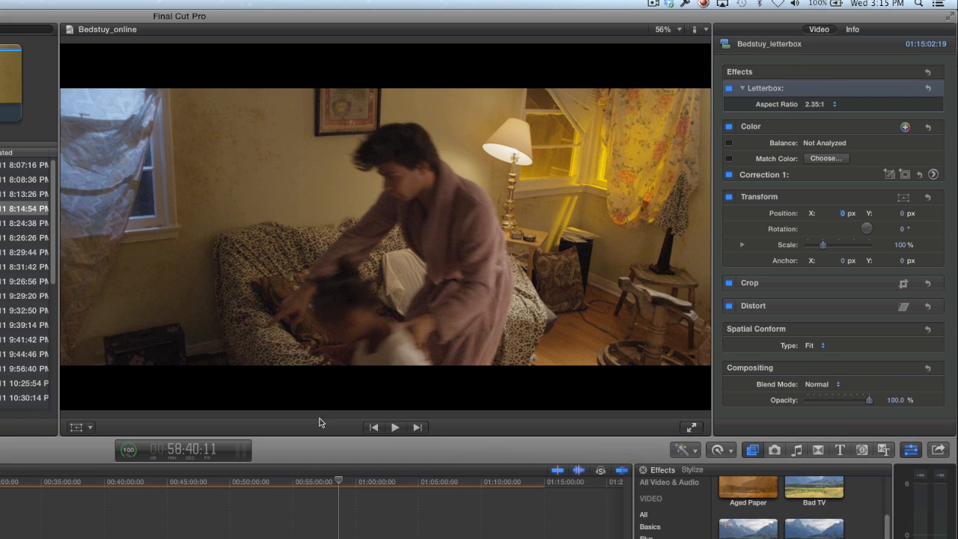
click(338, 494)
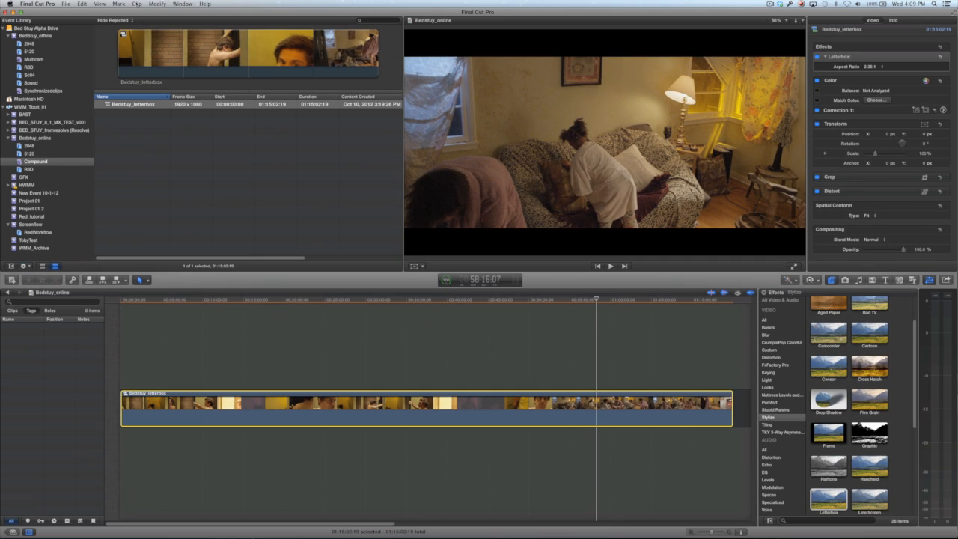
- Break apart the Bedstuy_letterbox compound clip in the timeline into its individual clips
click(137, 4)
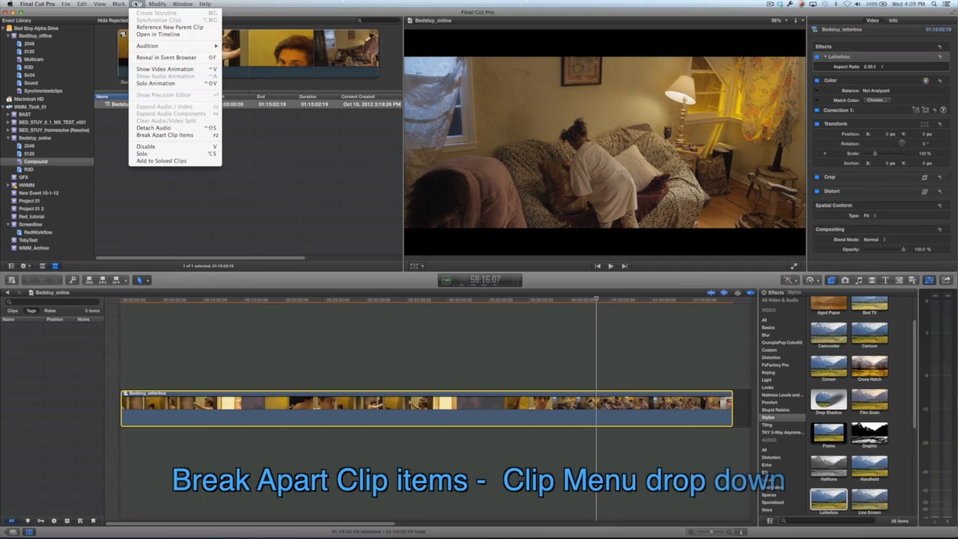
click(161, 135)
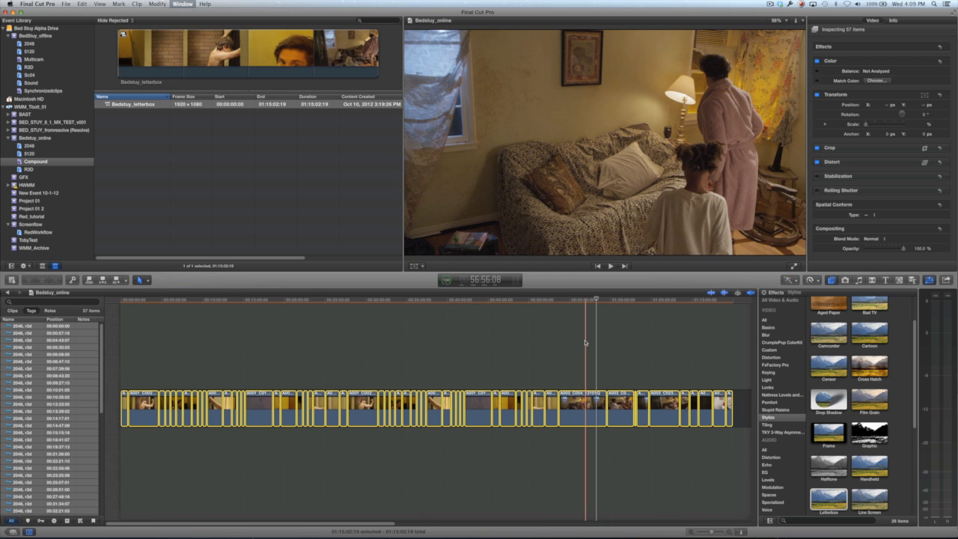
- Review the render format choices in the Bedstuy_online project's properties and keep Apple ProRes 422 (HQ)
key(super+0)
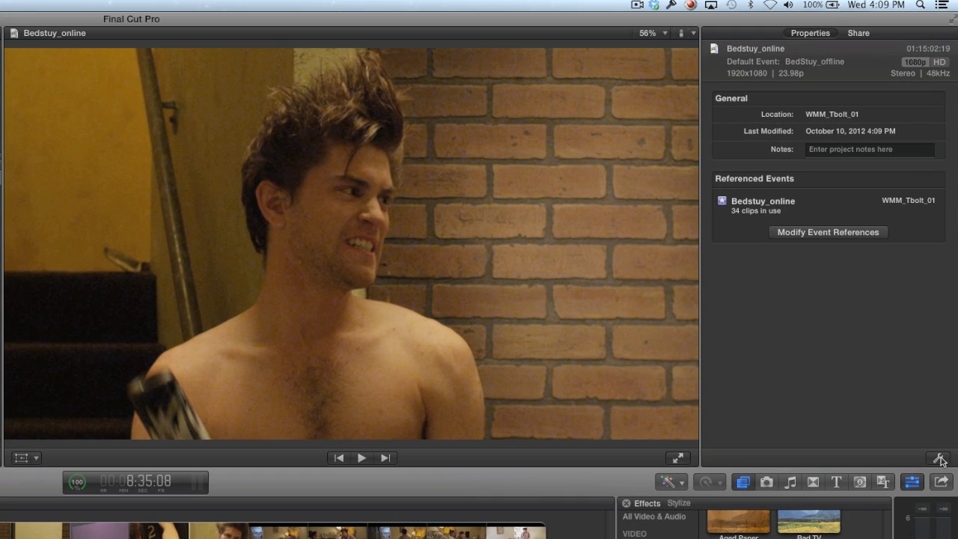
click(945, 266)
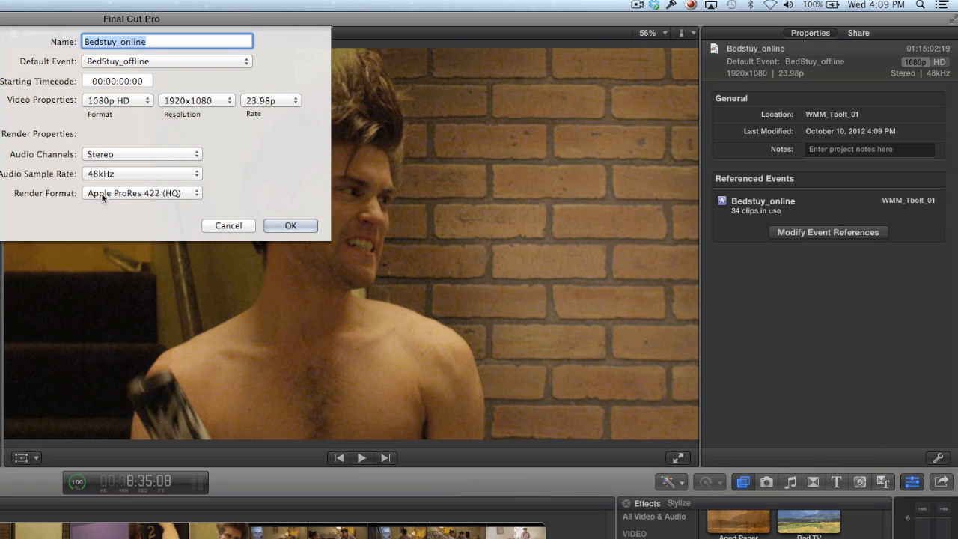
click(102, 196)
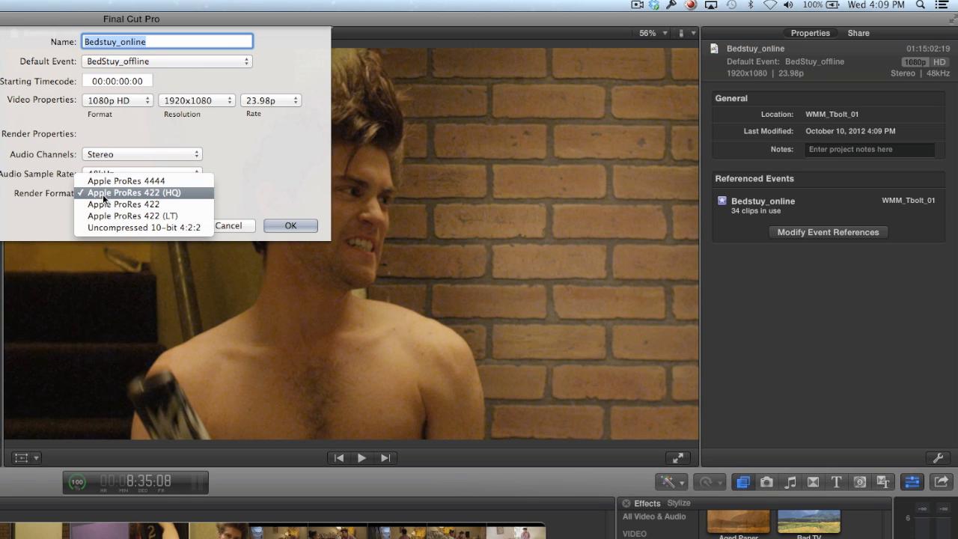
click(103, 194)
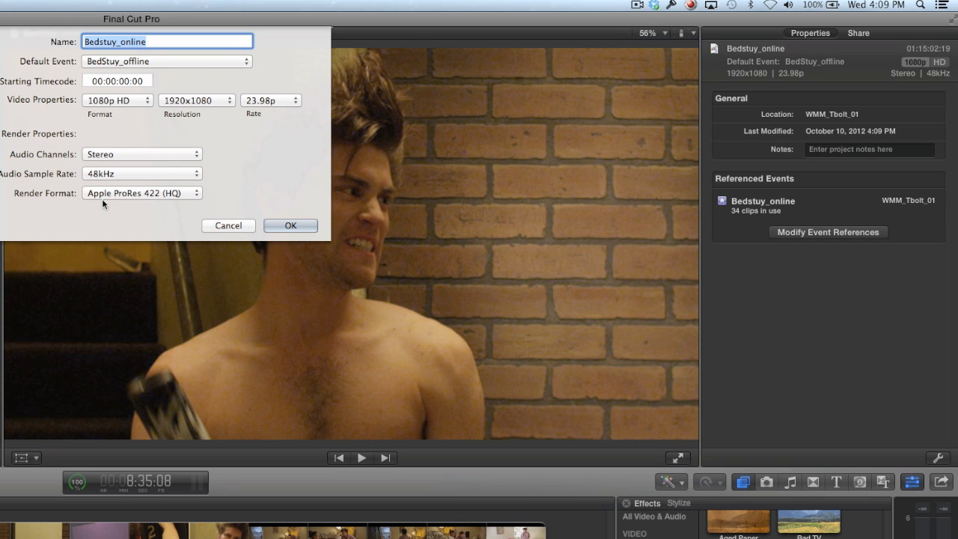
click(300, 225)
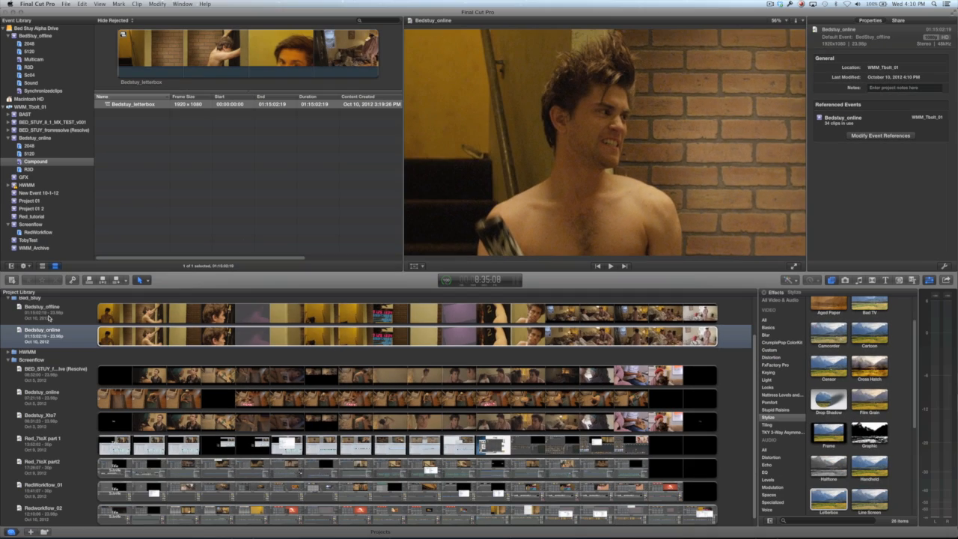
- Duplicate only the Bedstuy_online project, without its events or clips, and name the copy Bedstuy_online_4k
click(41, 334)
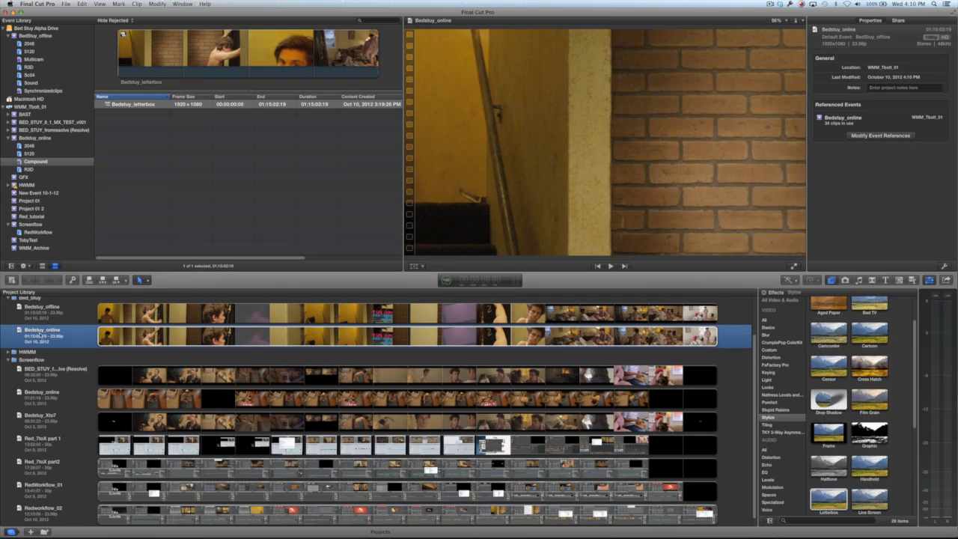
right_click(39, 336)
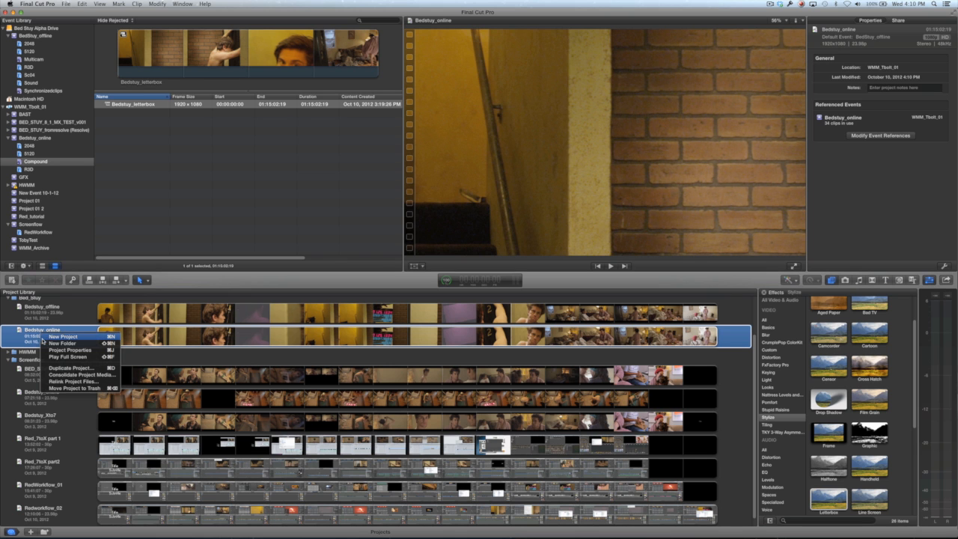
click(59, 368)
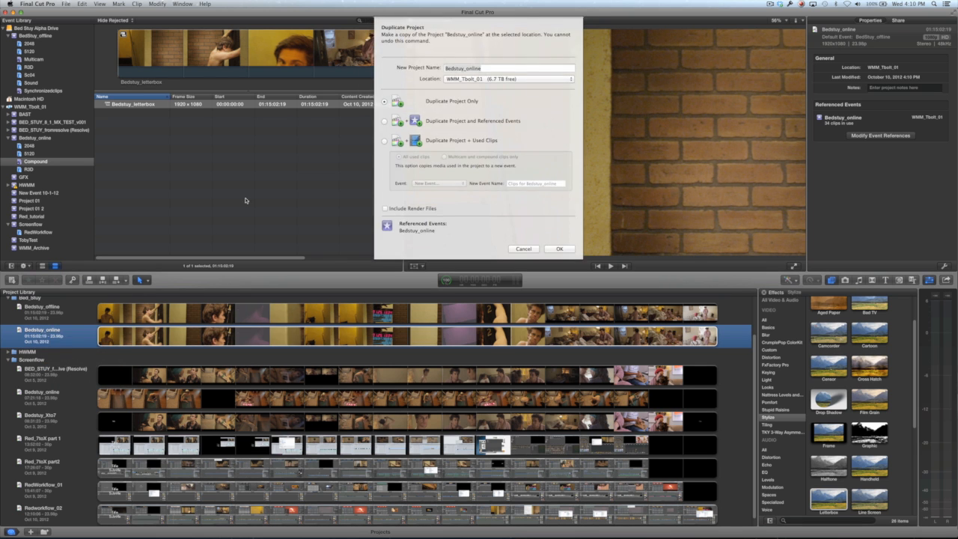
key(Right)
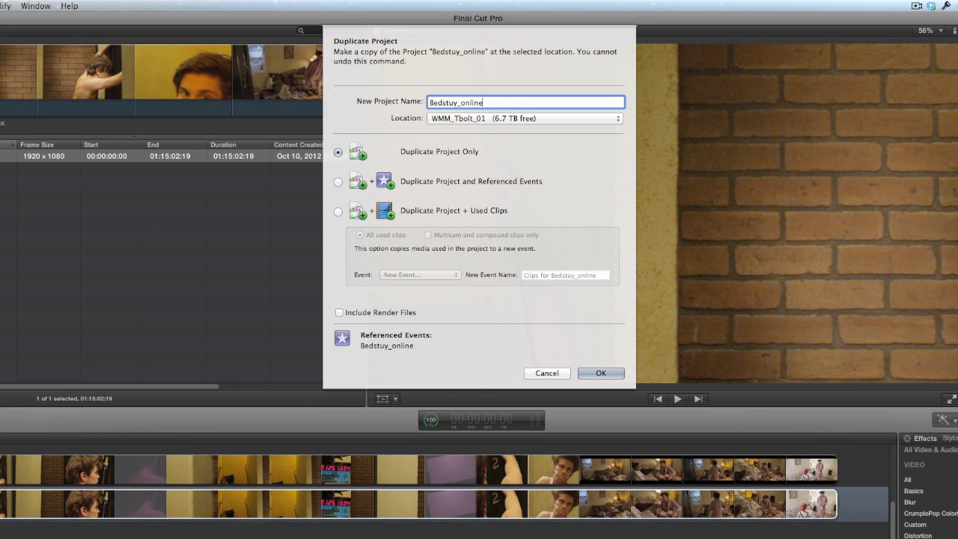
text(_4k)
click(602, 373)
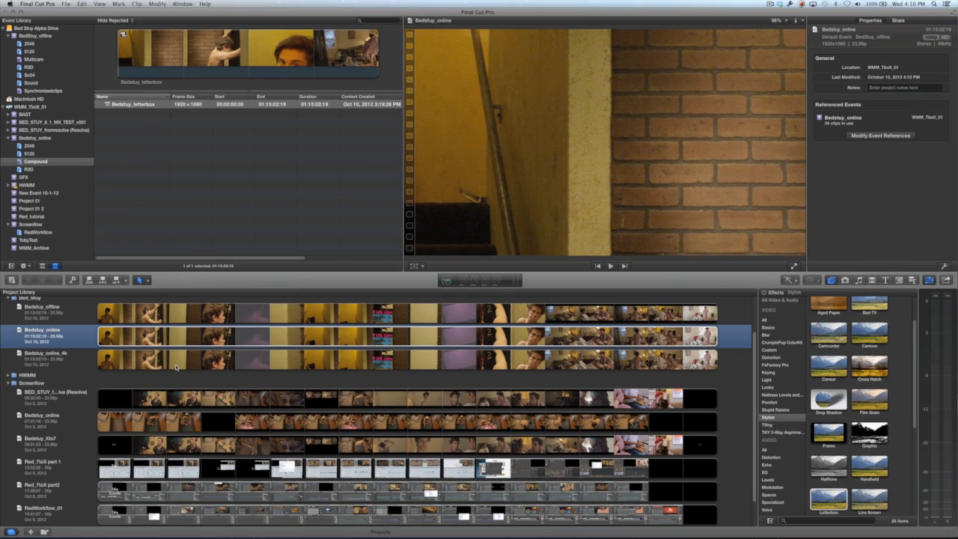
- Set the Bedstuy_online_4k project's video format to 4K with a resolution of 4096x2048
click(177, 363)
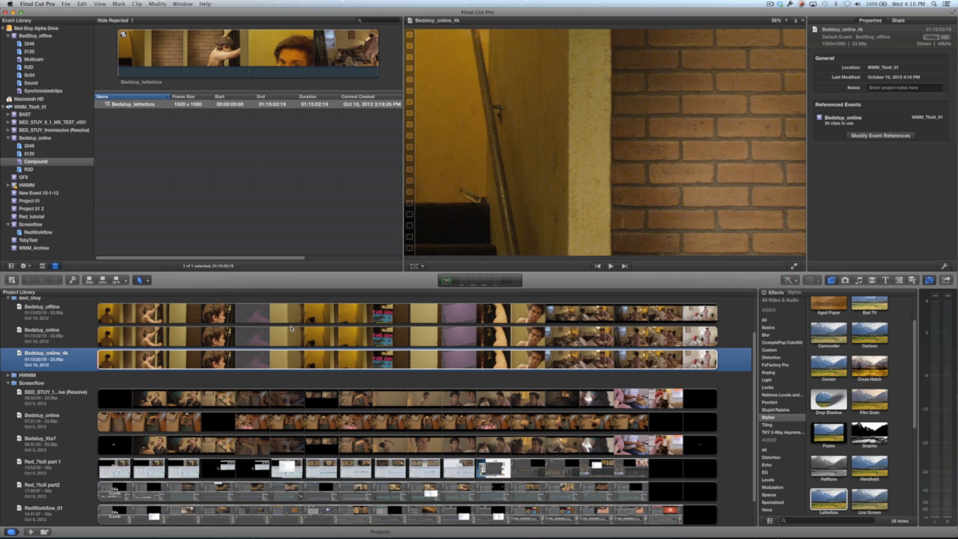
click(944, 267)
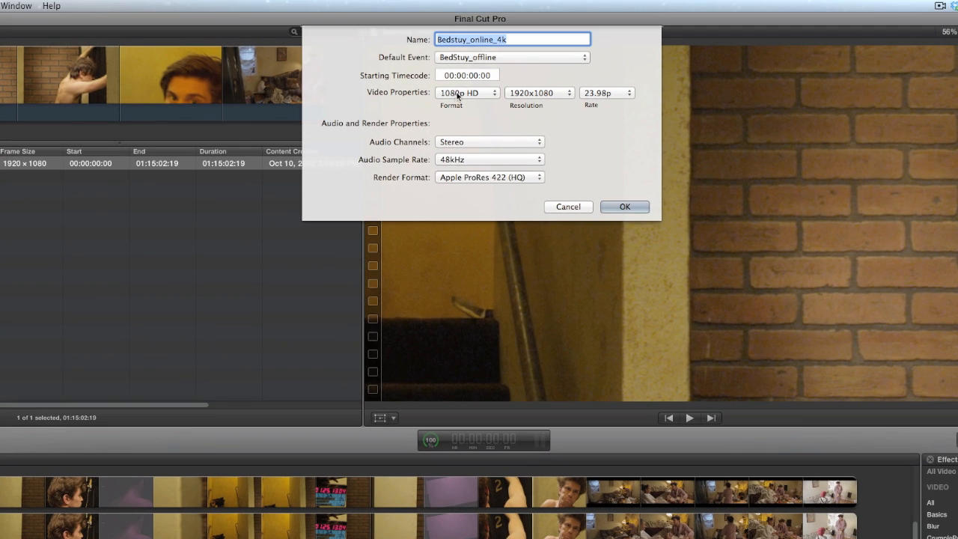
click(463, 93)
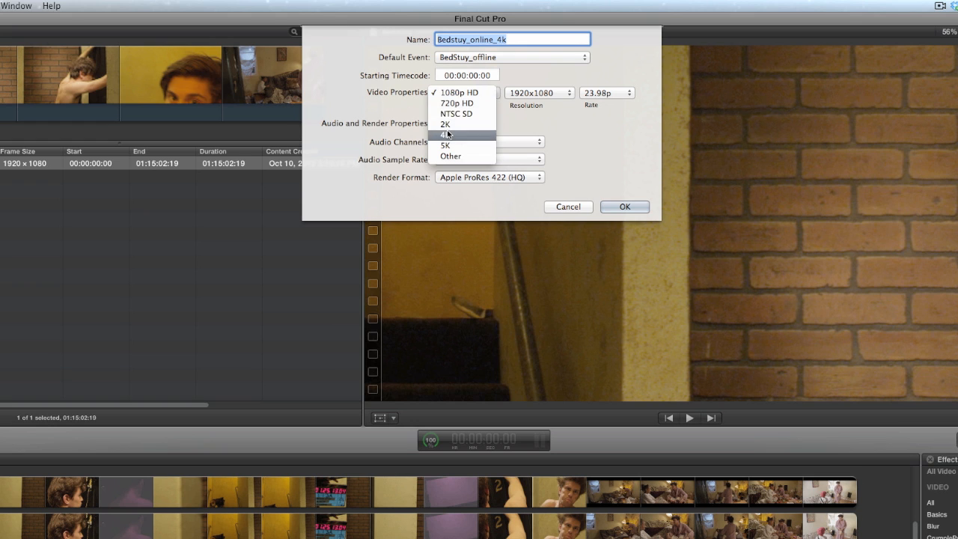
click(448, 133)
click(524, 93)
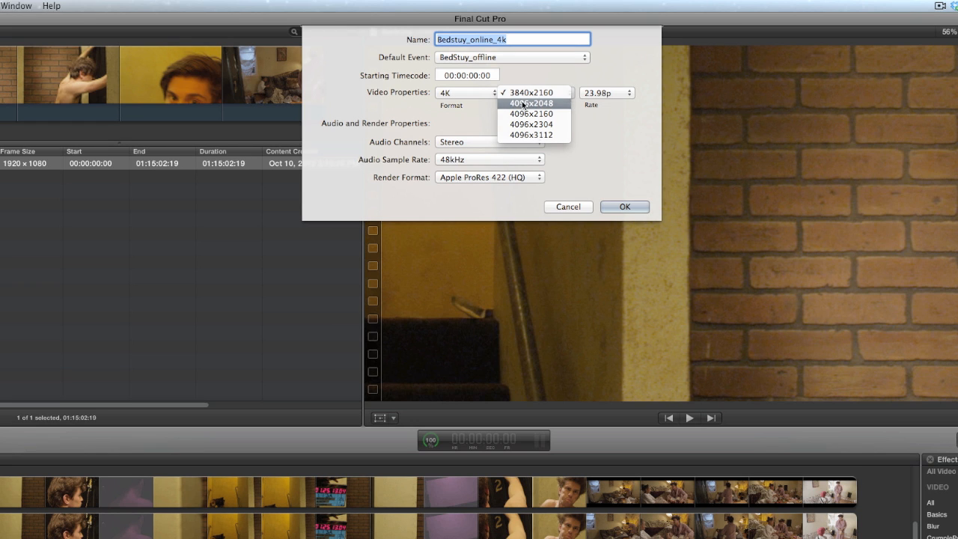
click(524, 104)
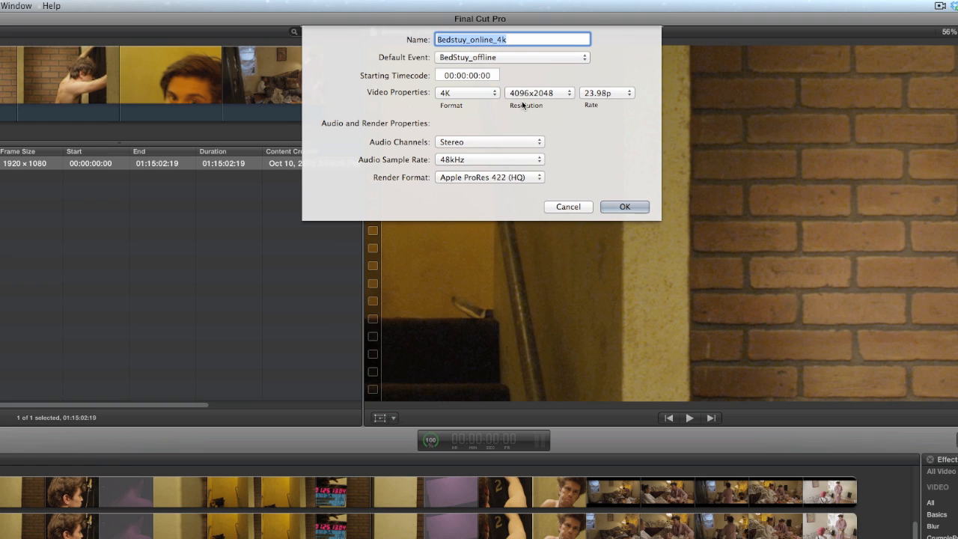
click(624, 208)
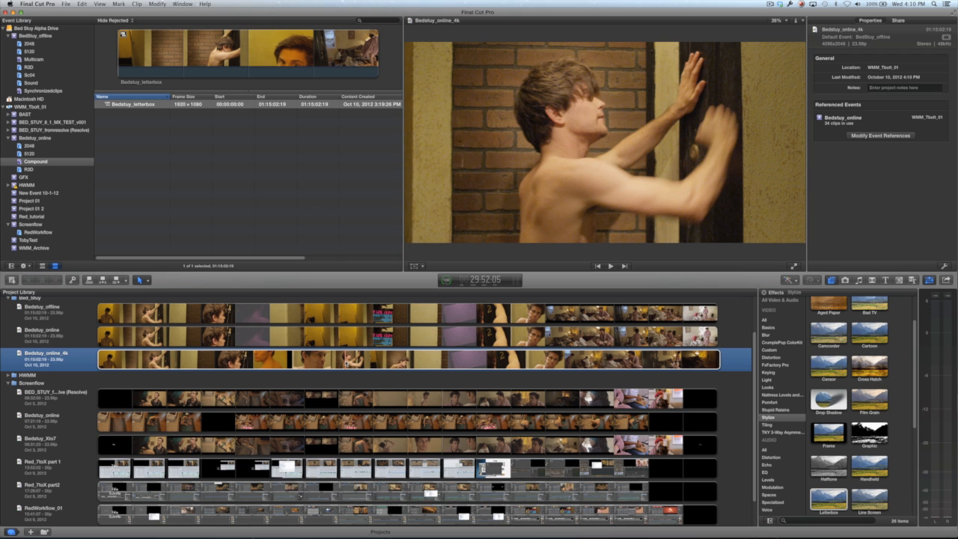
- Open the Bedstuy_online_4k project in the timeline and inspect the Transform scale of the clip near 11:20
double_click(345, 363)
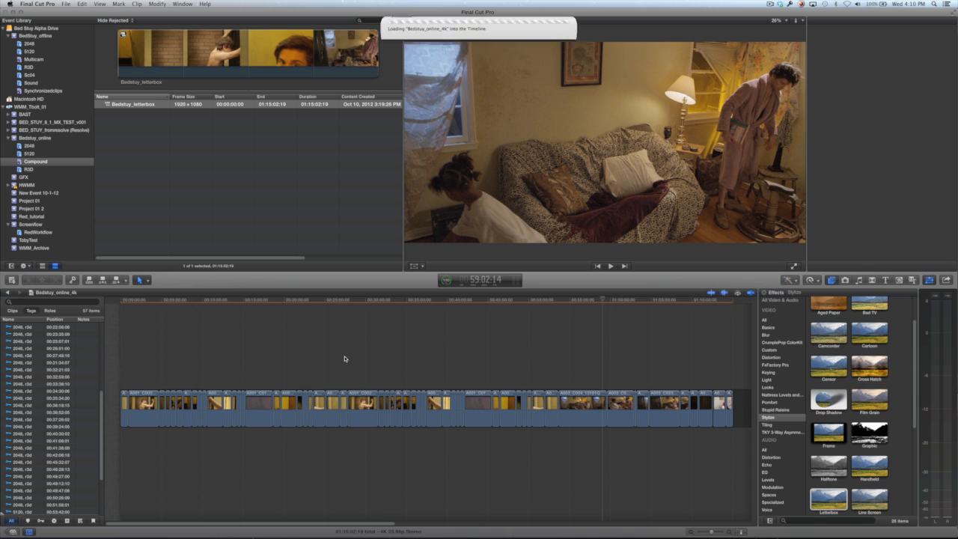
key(super+4)
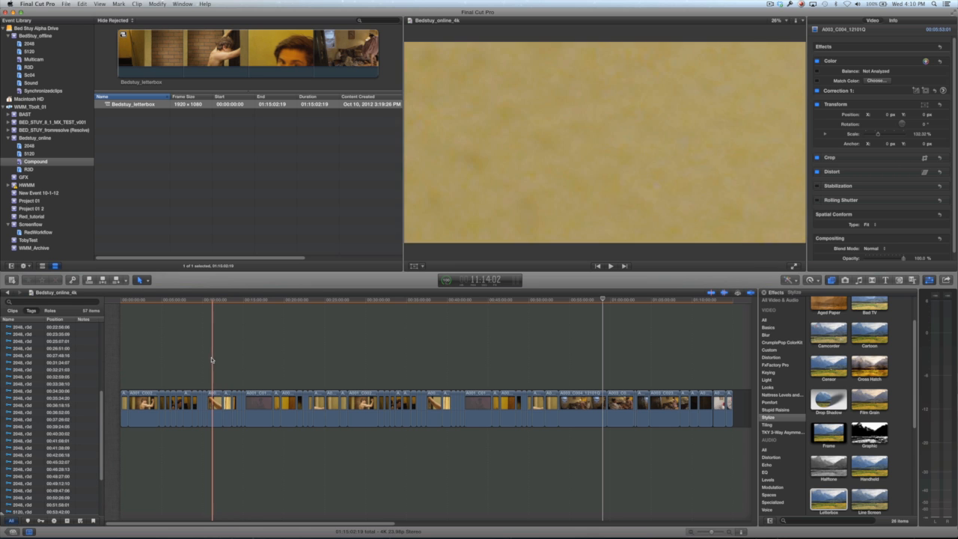
click(212, 361)
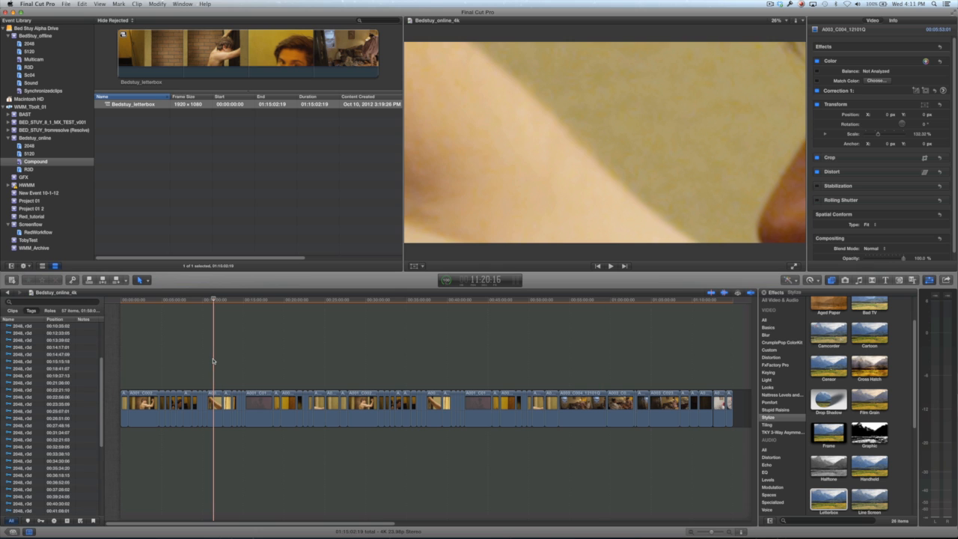
click(215, 400)
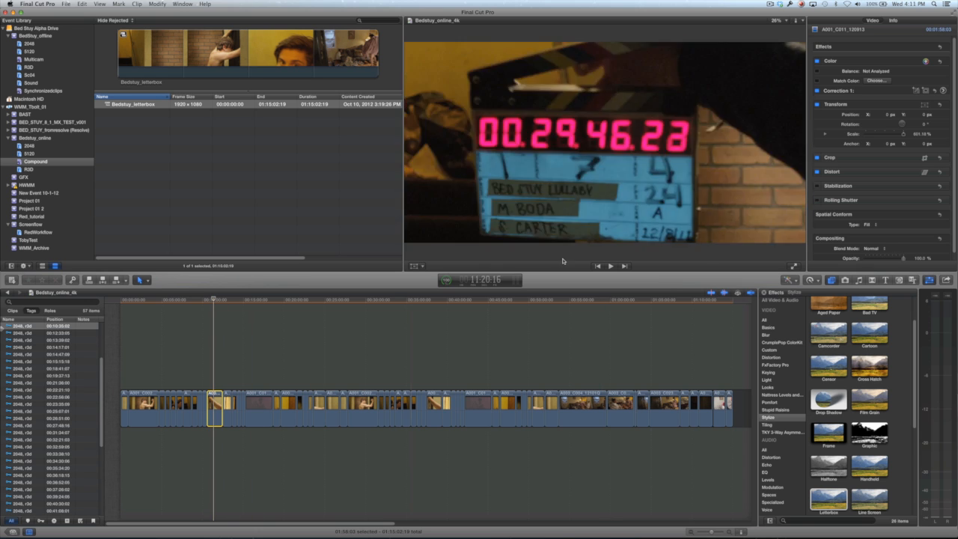
click(914, 134)
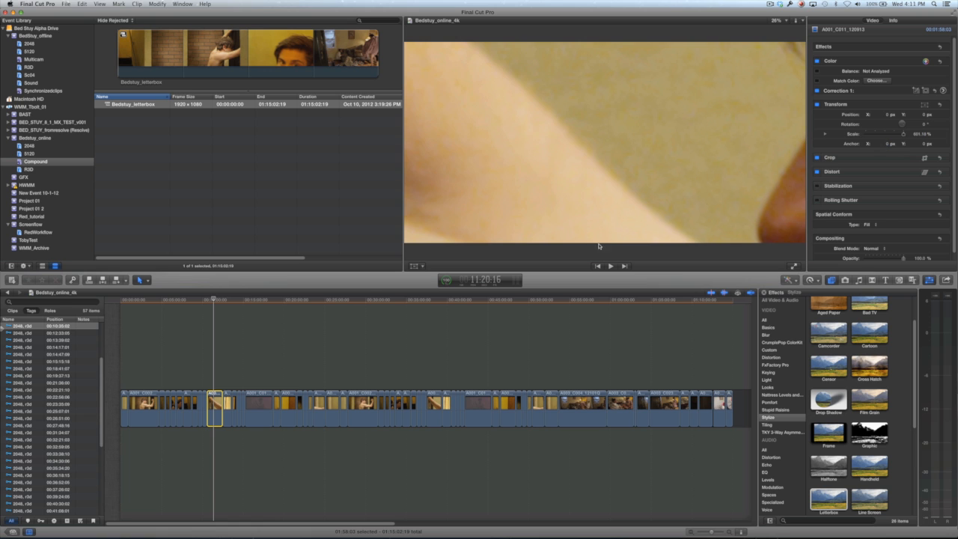
- Play and skim the clip between about 10:38 and 12:33 to examine its framing in the 4K project
click(209, 301)
key(space)
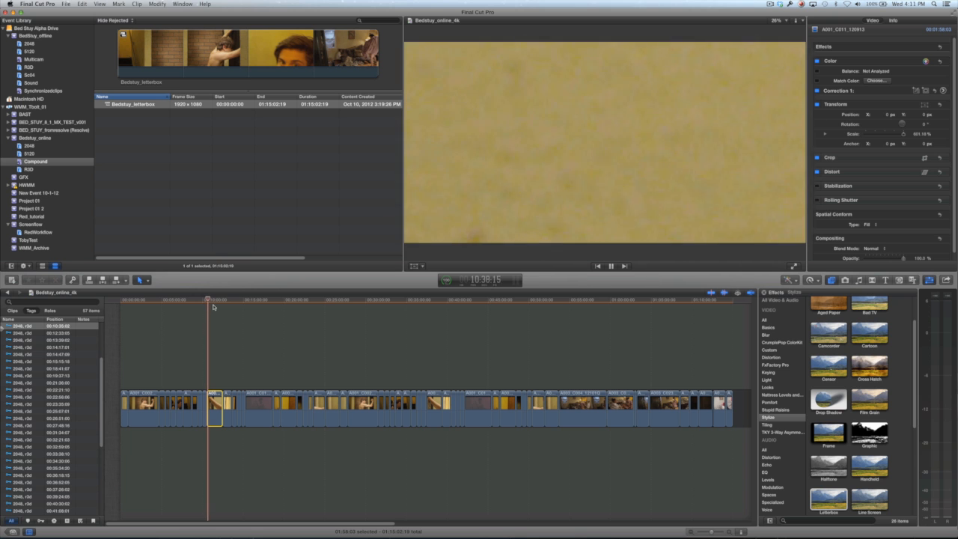
key(space)
click(217, 303)
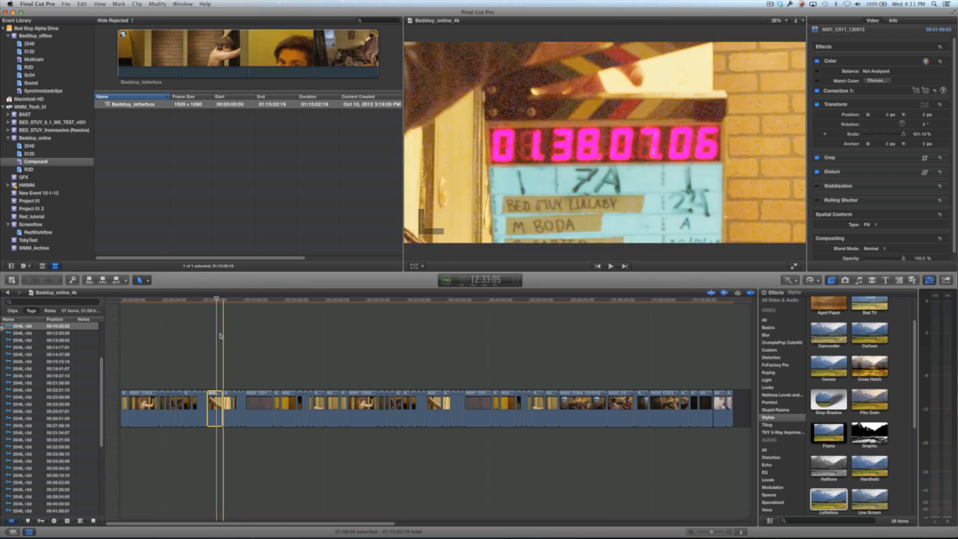
click(214, 337)
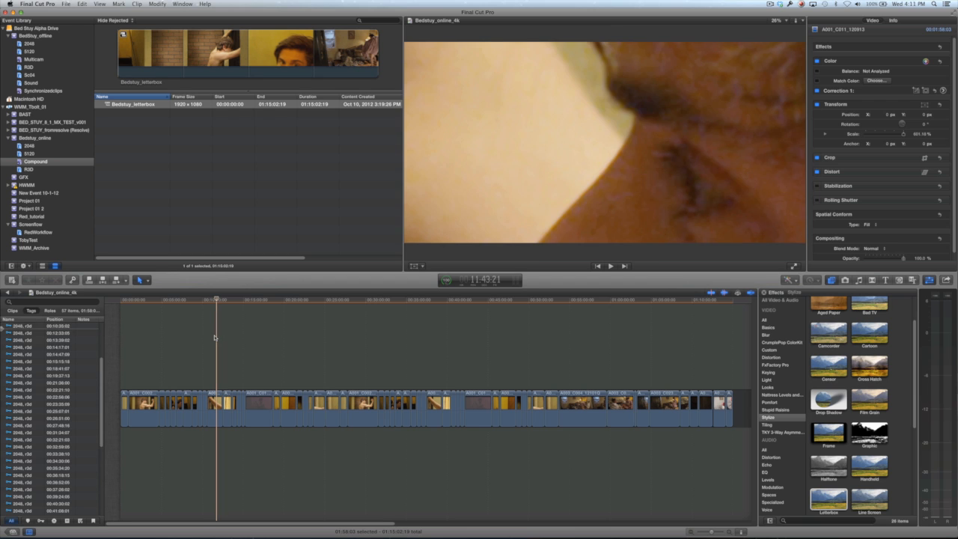